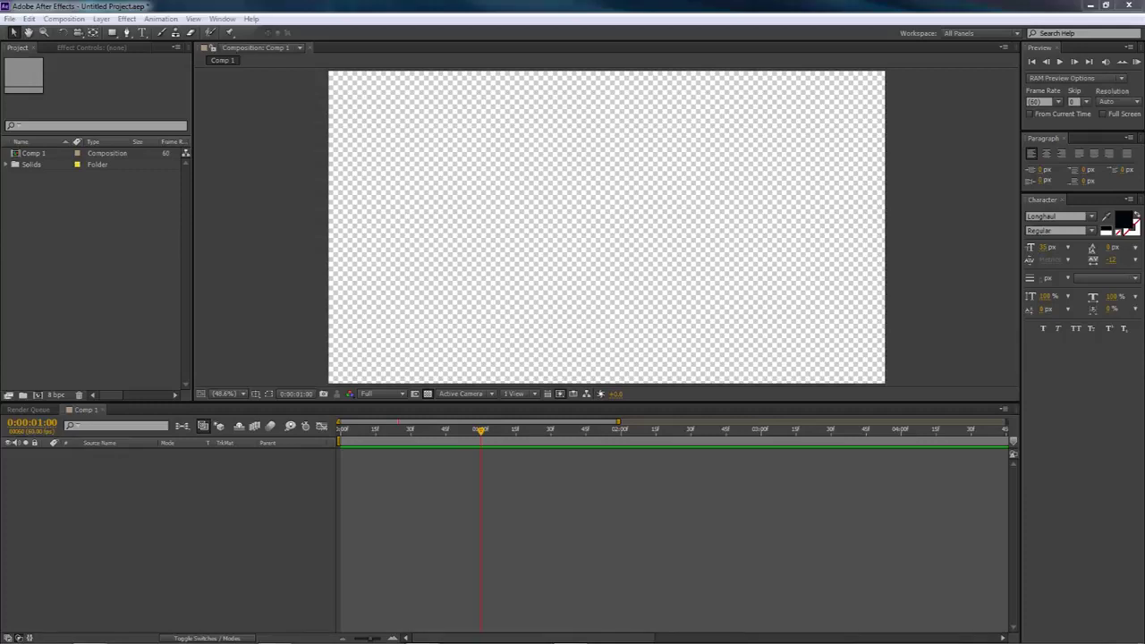
Step: Switch to Illustrator and show all the helmet sublayers of layer A1 in the Roman Services artwork
mouse_move(192, 637)
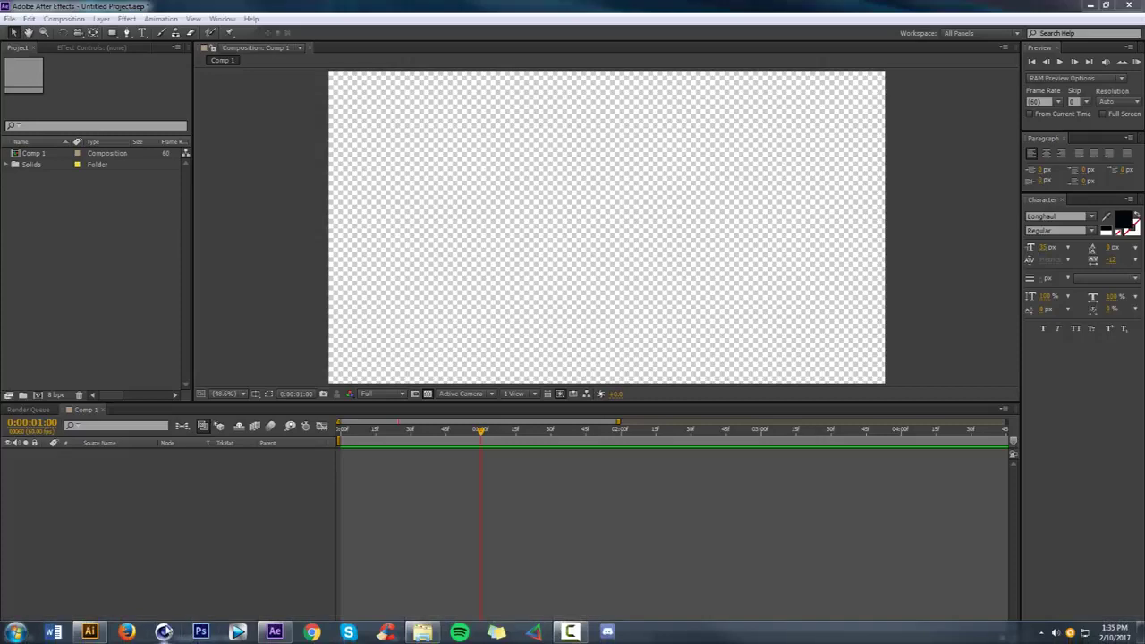
click(89, 632)
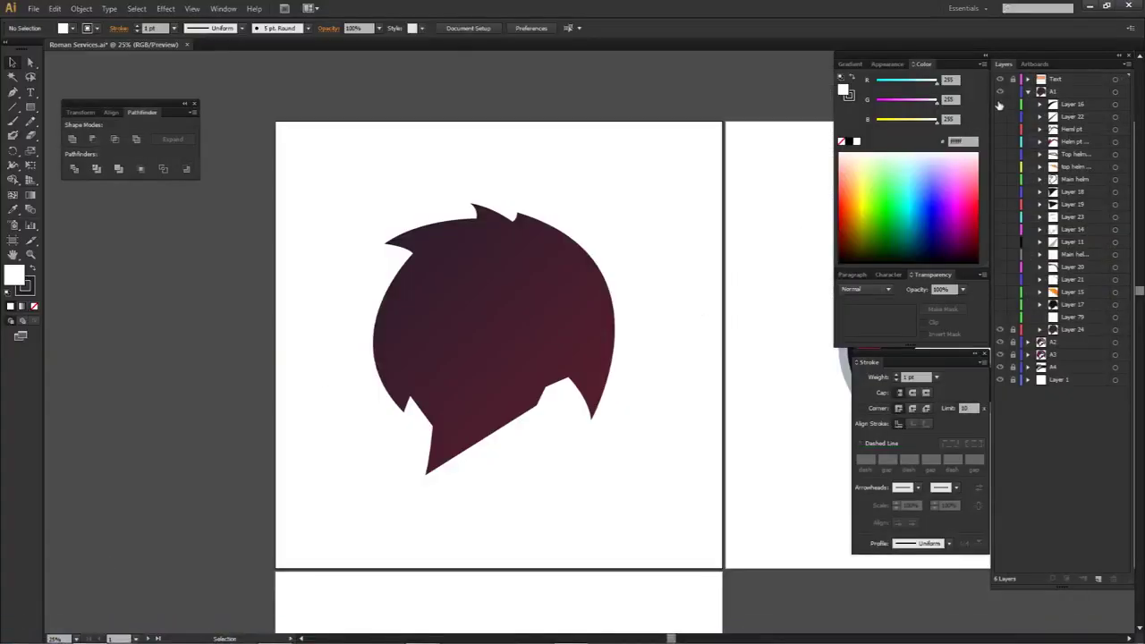
drag(1001, 293, 1000, 319)
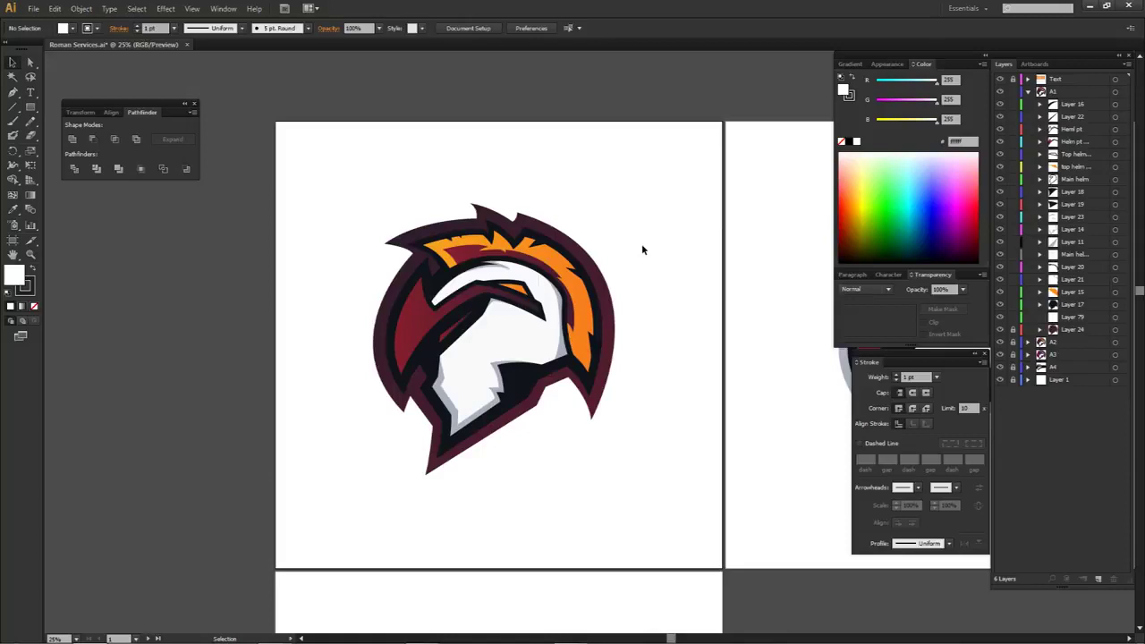
drag(365, 167, 654, 491)
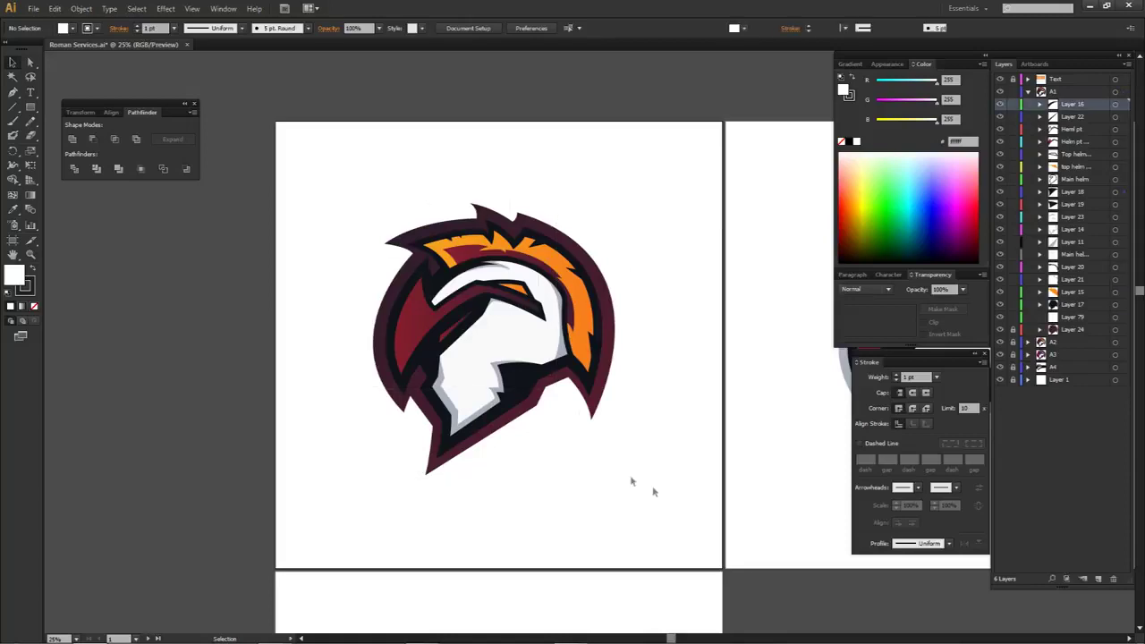
drag(320, 175, 320, 173)
Step: Compare the helmet artwork with its Layer 24 backing shape by toggling their layer visibility, leaving only the backing shape hidden
click(1000, 330)
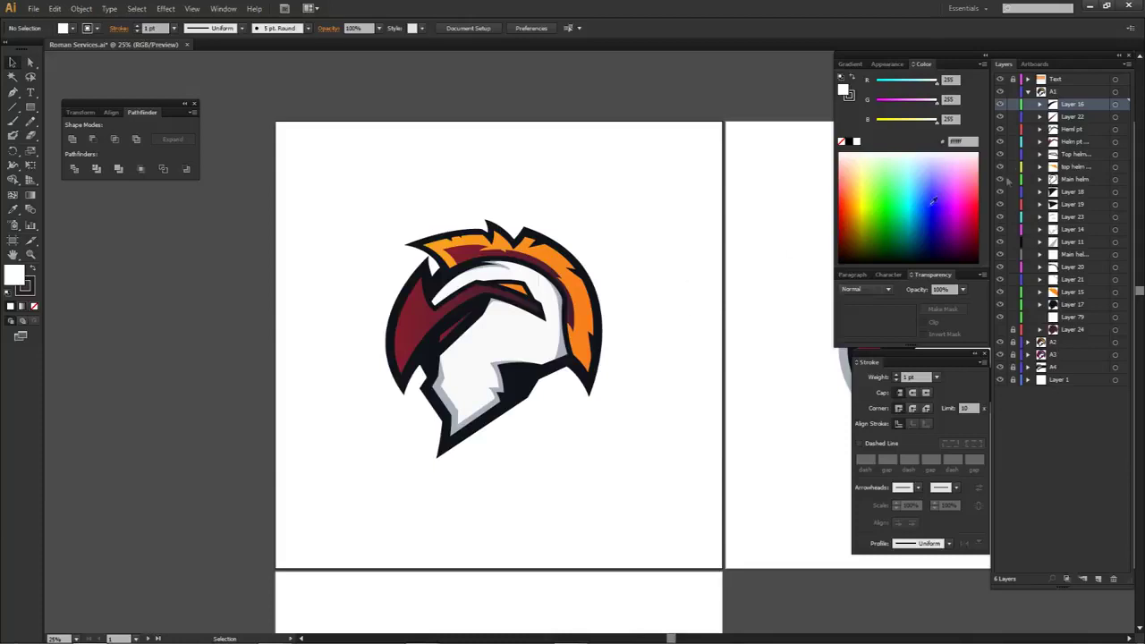
click(999, 317)
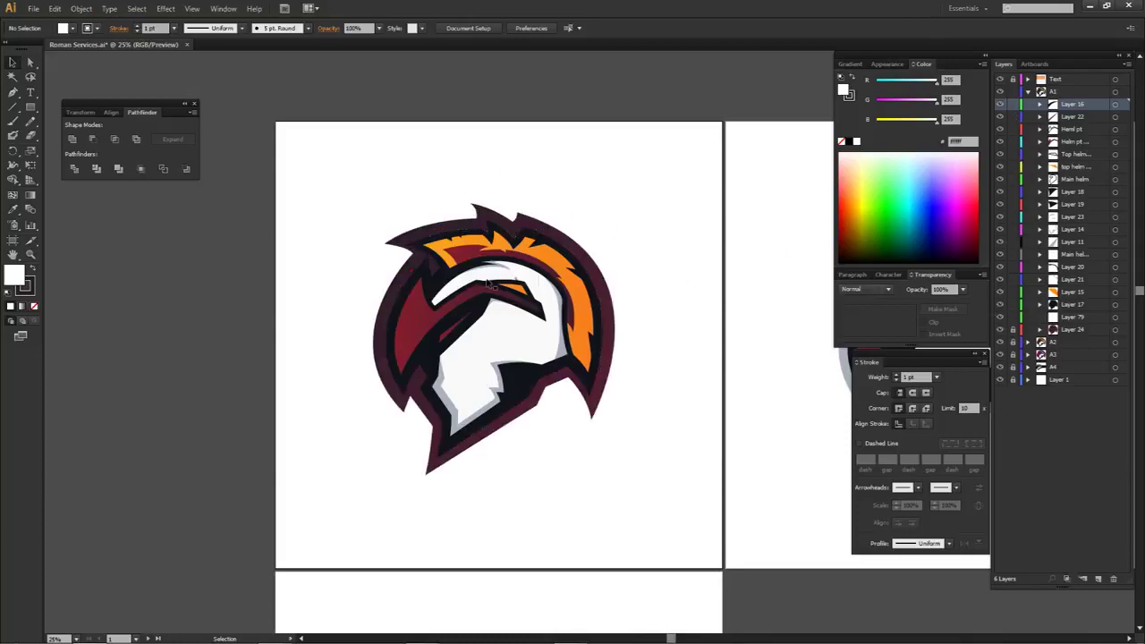
click(999, 116)
click(999, 103)
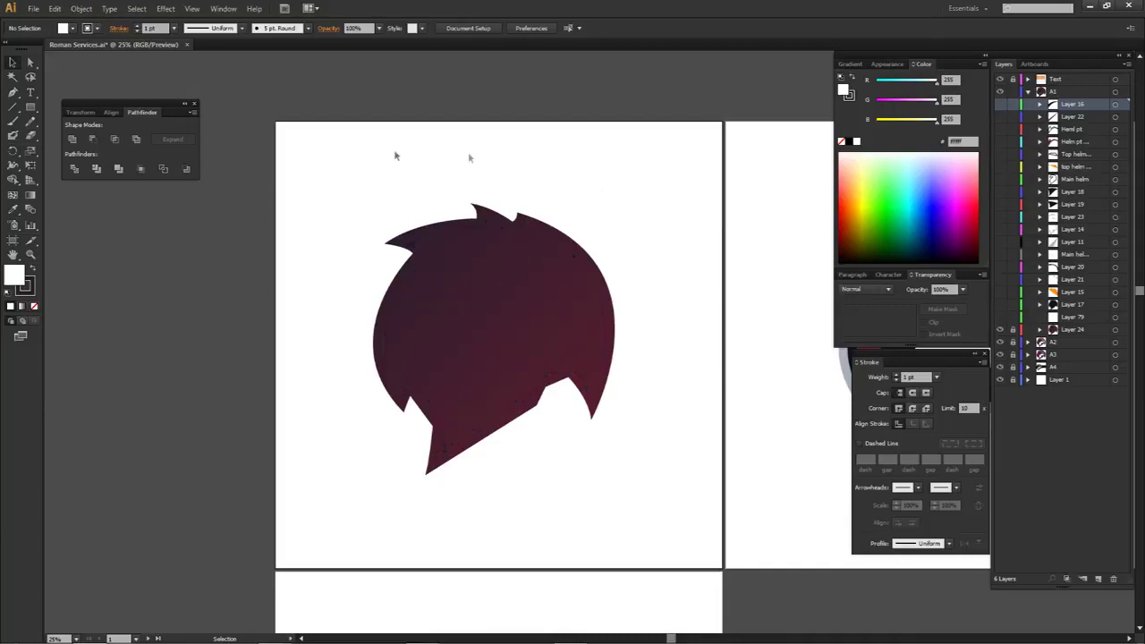
drag(999, 117, 1000, 320)
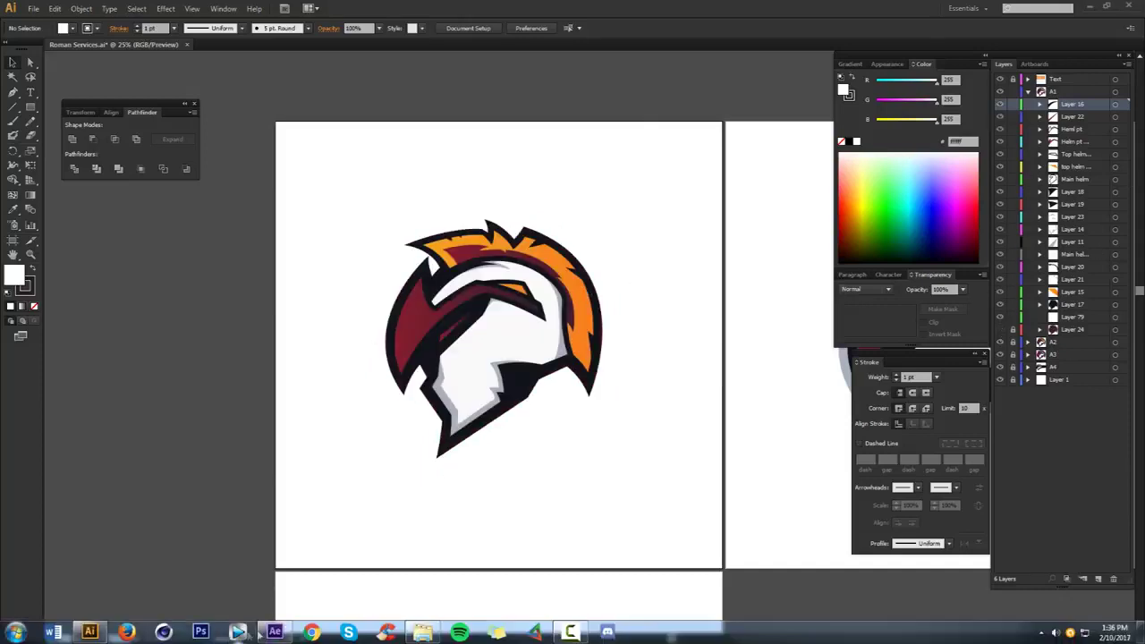
Step: Switch to After Effects and import R1.png and R2.png into the project
click(275, 632)
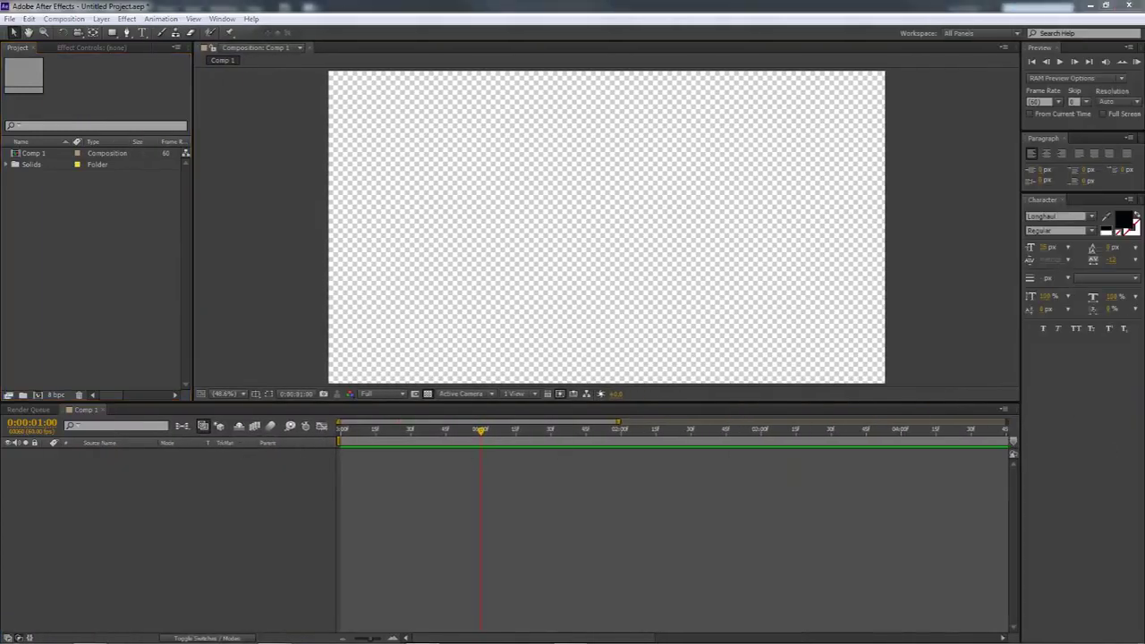
drag(533, 197, 99, 214)
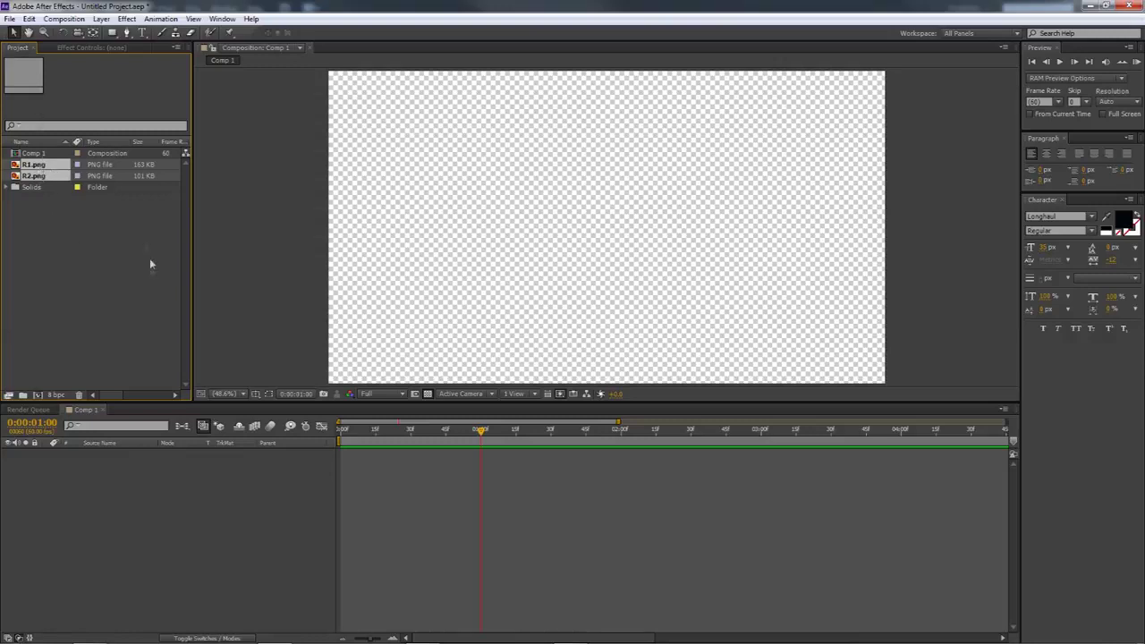
click(168, 496)
click(104, 279)
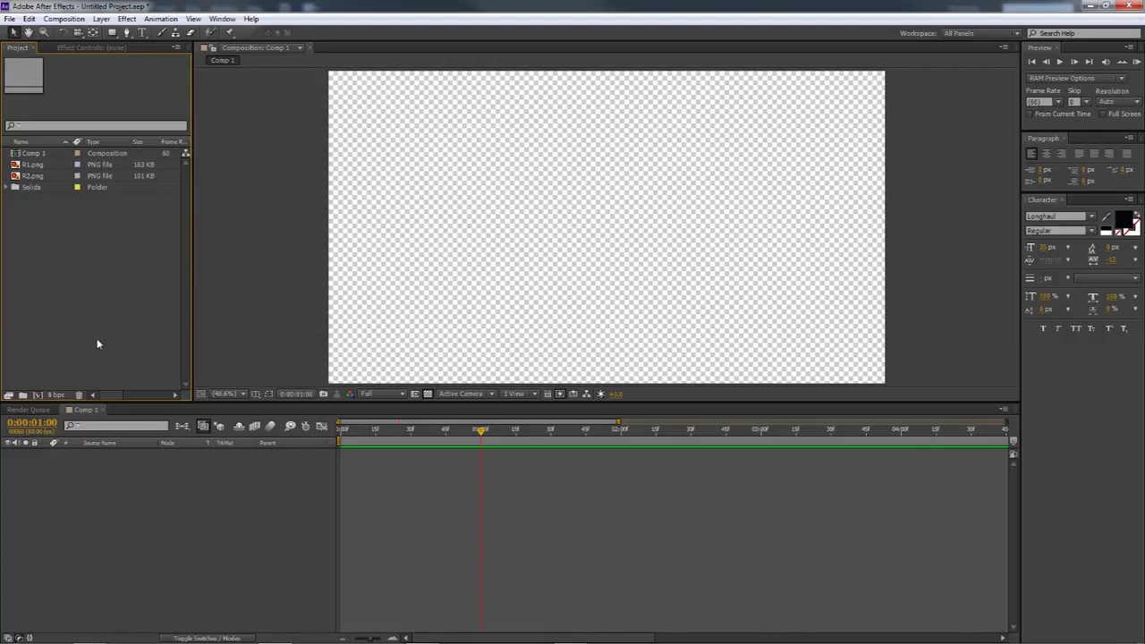
click(65, 18)
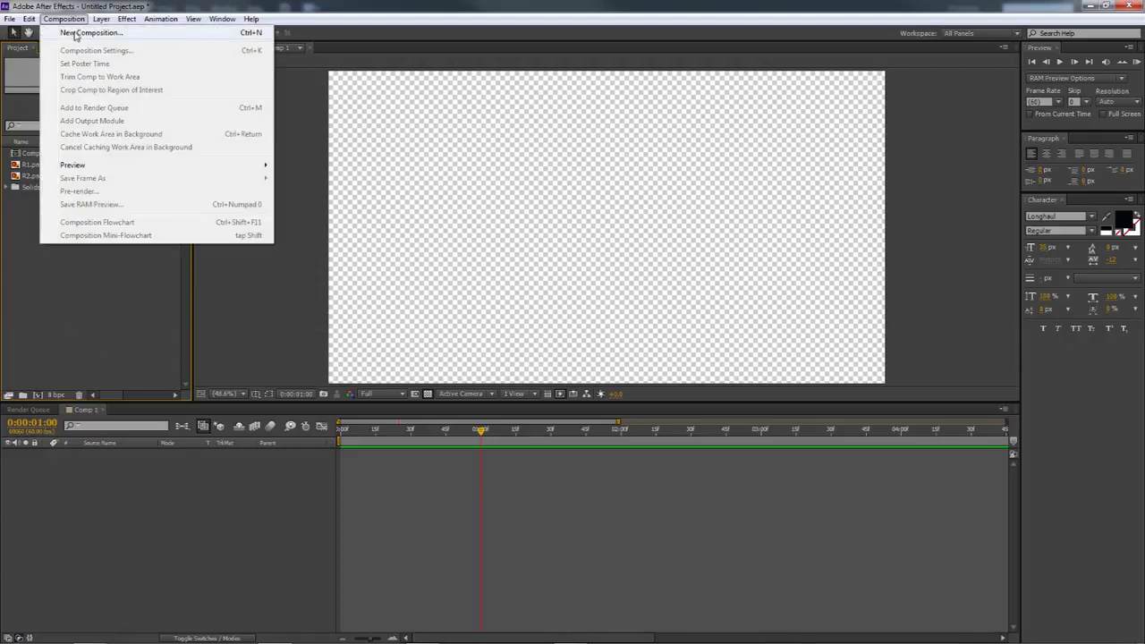
click(74, 33)
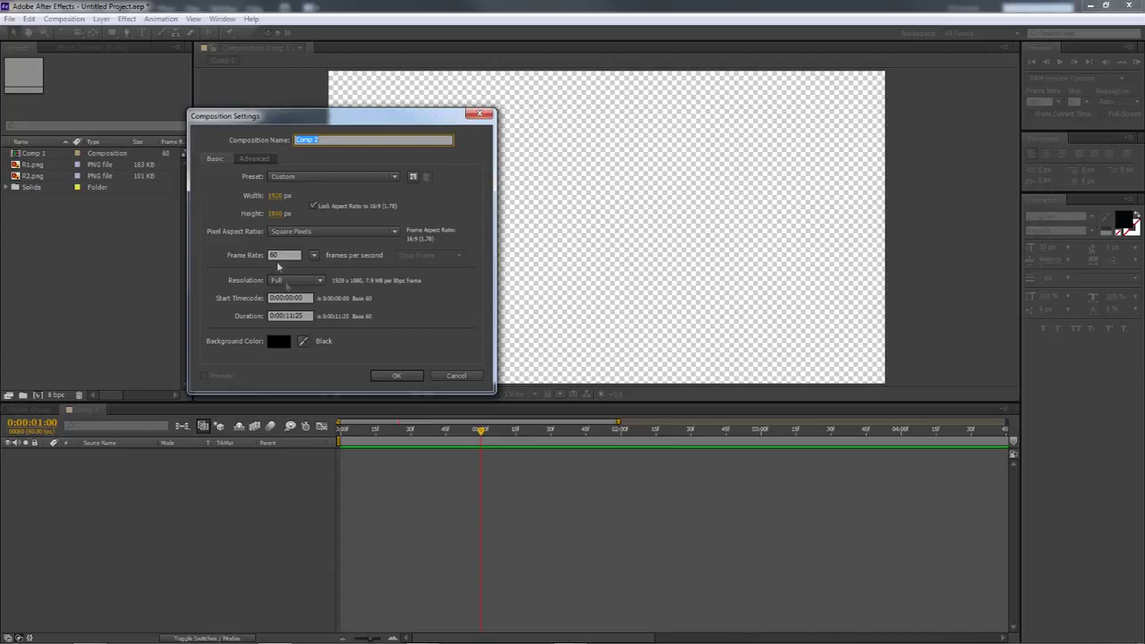
click(439, 377)
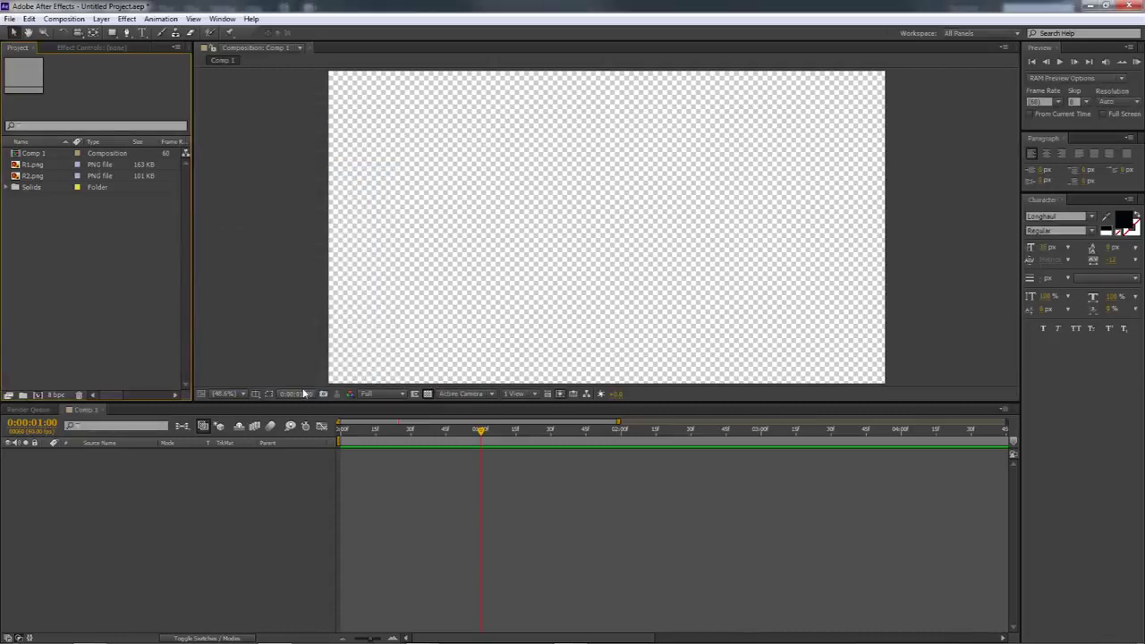
right_click(127, 465)
mouse_move(286, 475)
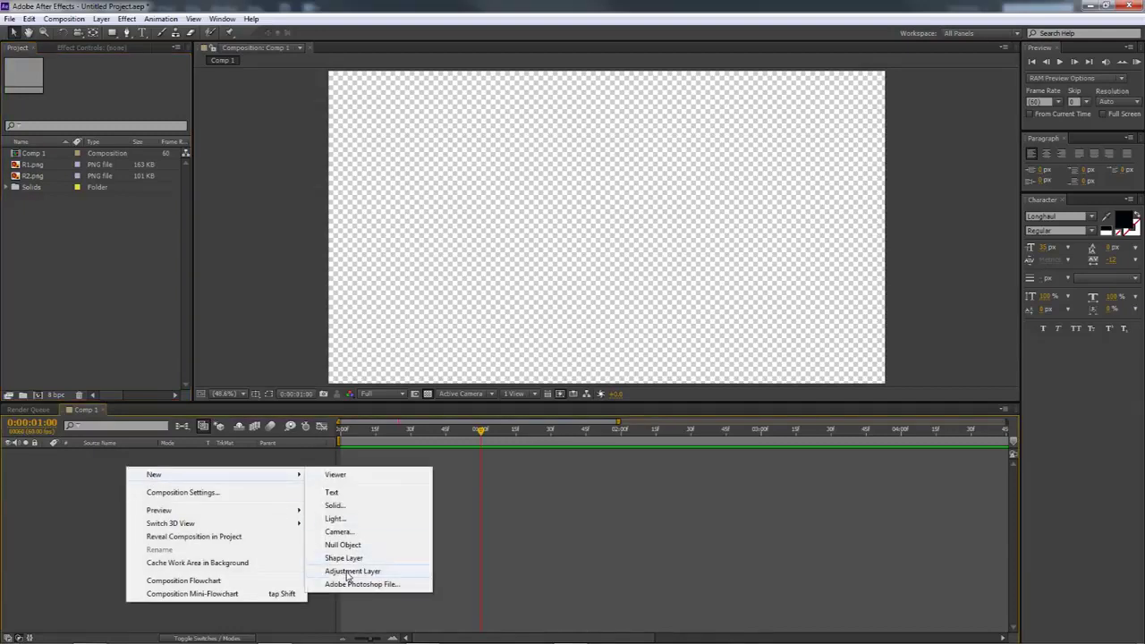
Step: Place R1.png in Comp 1 and create a comp-sized solid using the orange sampled from the helmet's crest
click(34, 166)
drag(34, 166, 107, 501)
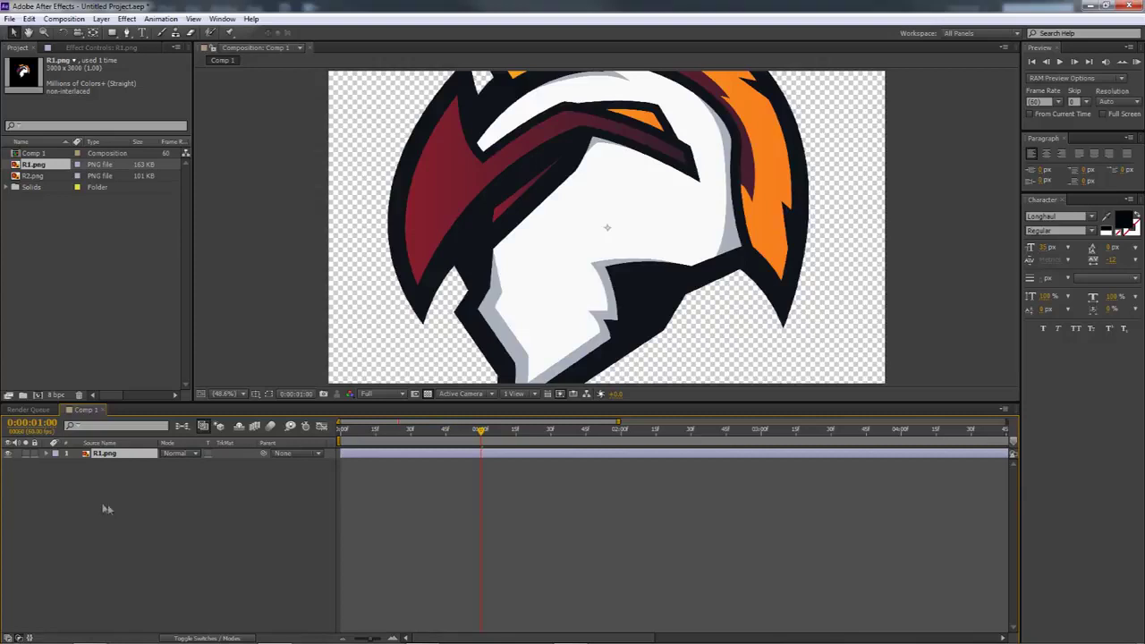
right_click(105, 503)
mouse_move(145, 511)
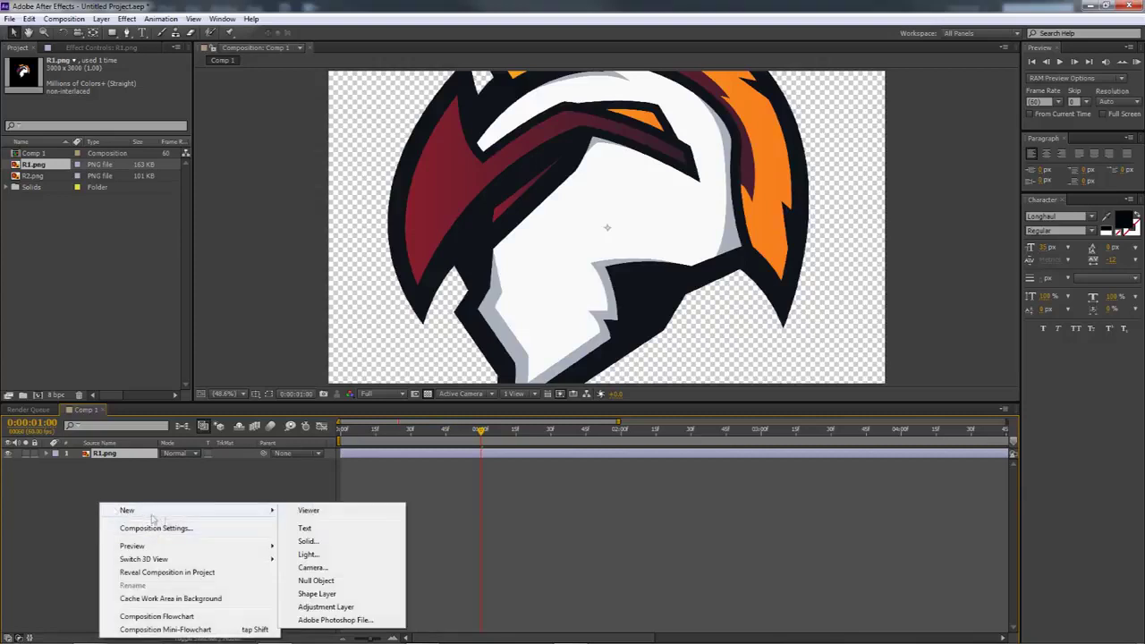
click(305, 543)
click(758, 380)
click(763, 105)
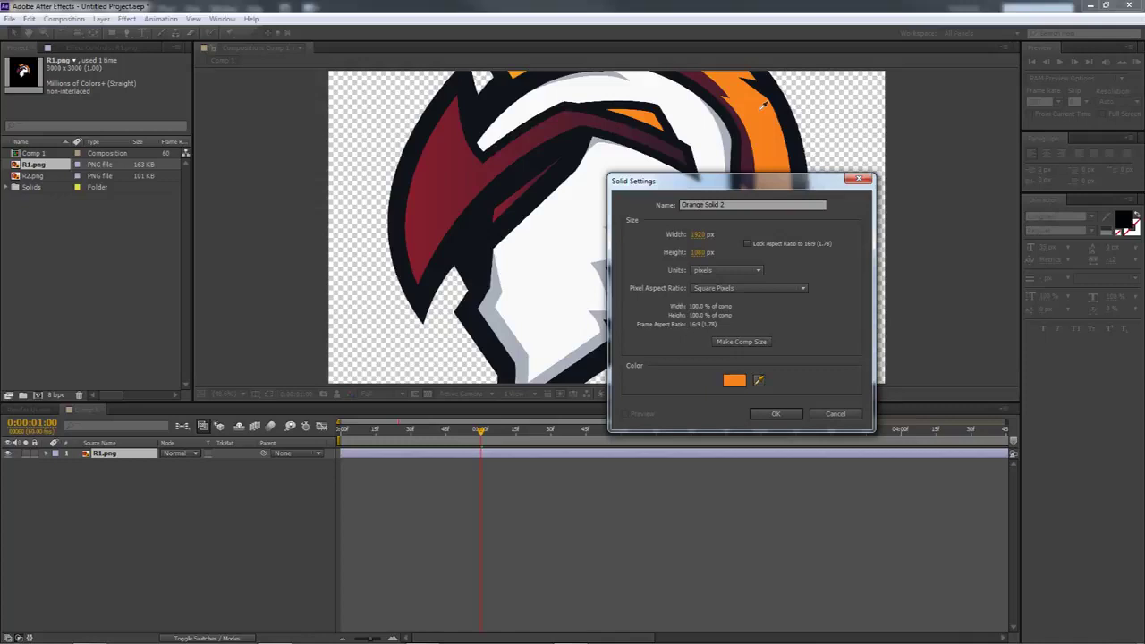
click(518, 72)
click(776, 414)
Step: Lock the orange solid beneath R1.png and delete the R1.png layer from Comp 1
drag(148, 456, 119, 483)
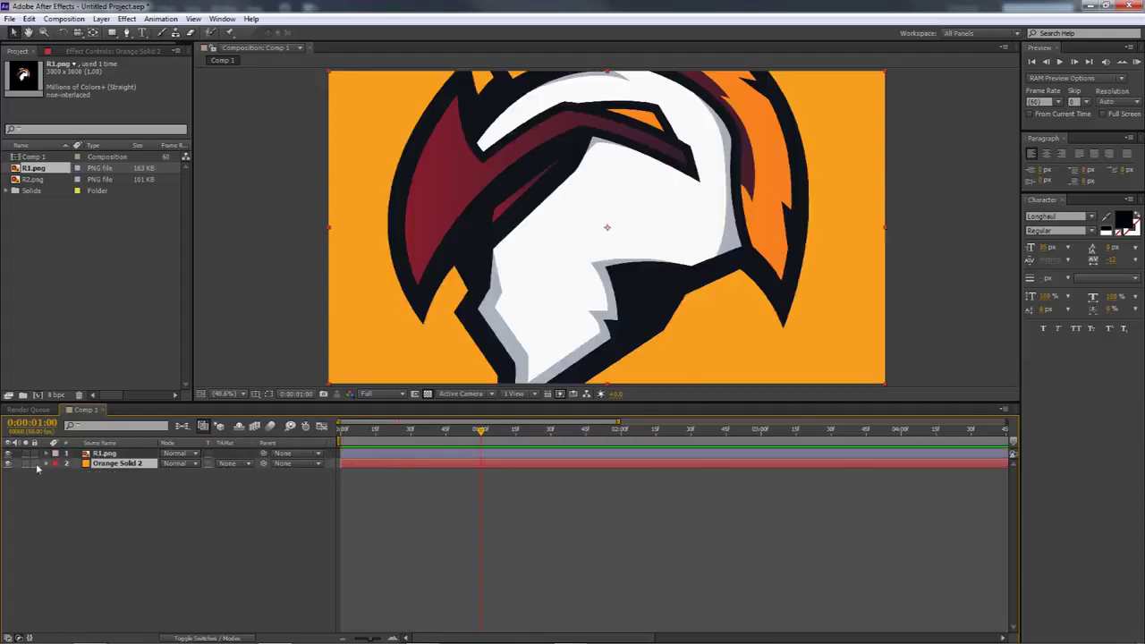
click(105, 454)
key(Delete)
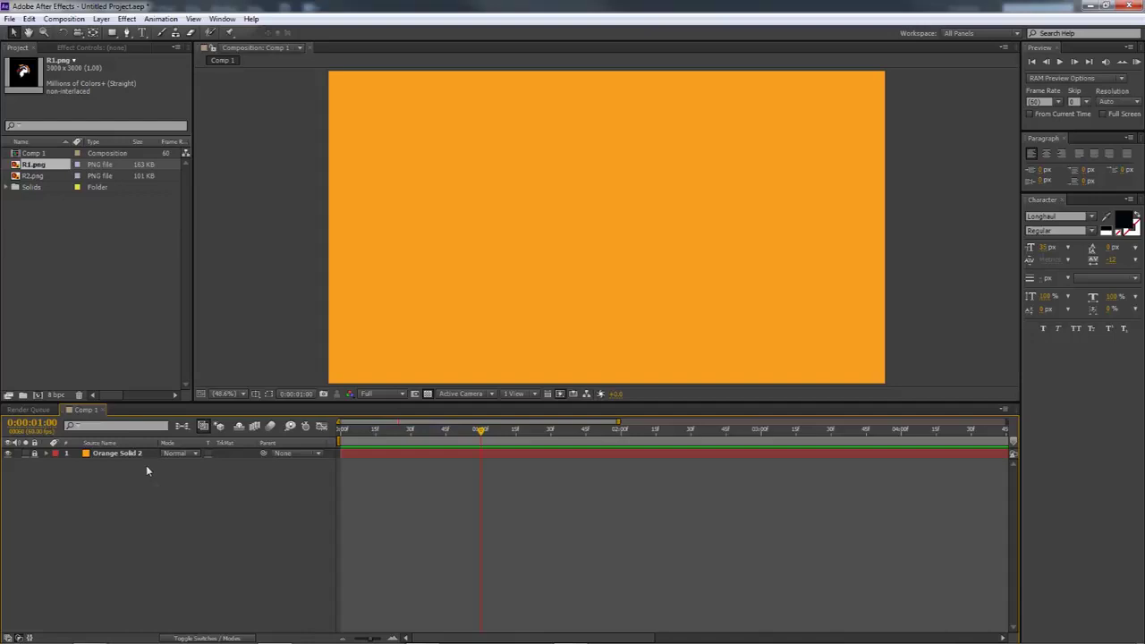
Step: Compare the two imported helmet images and place R1.png above the orange solid in Comp 1
click(53, 168)
click(43, 177)
click(43, 169)
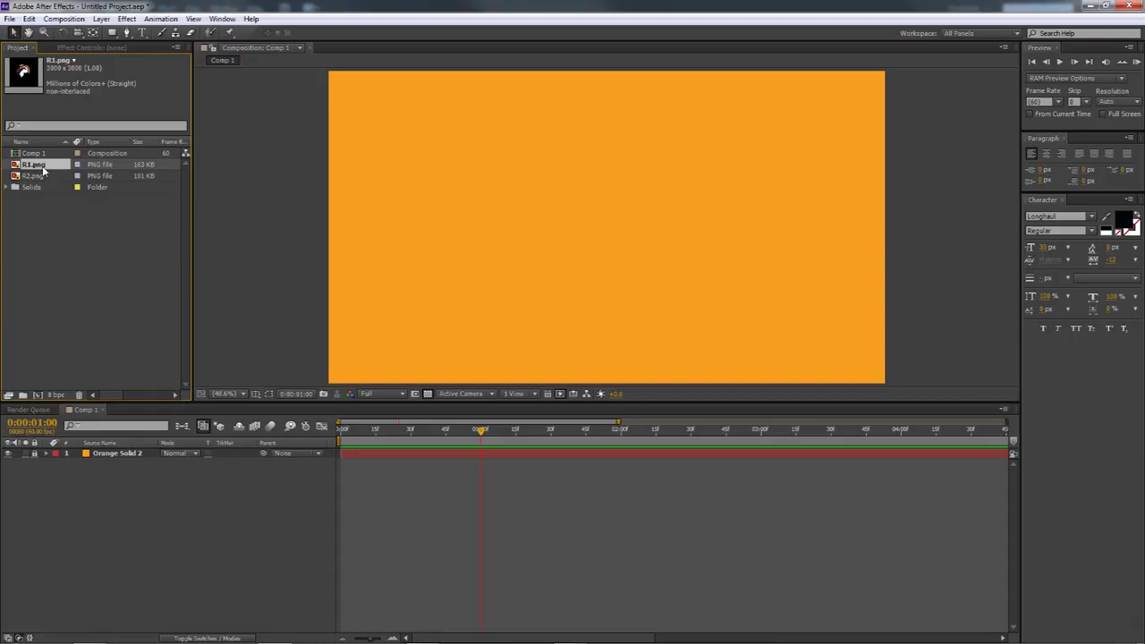
click(38, 174)
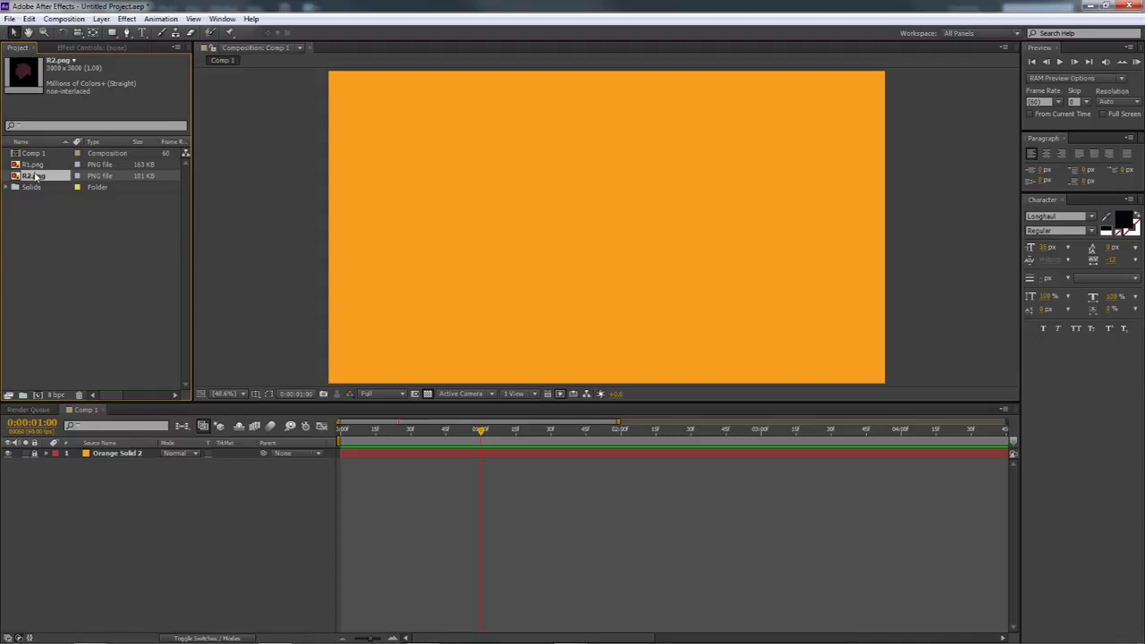
click(34, 165)
drag(88, 463, 105, 453)
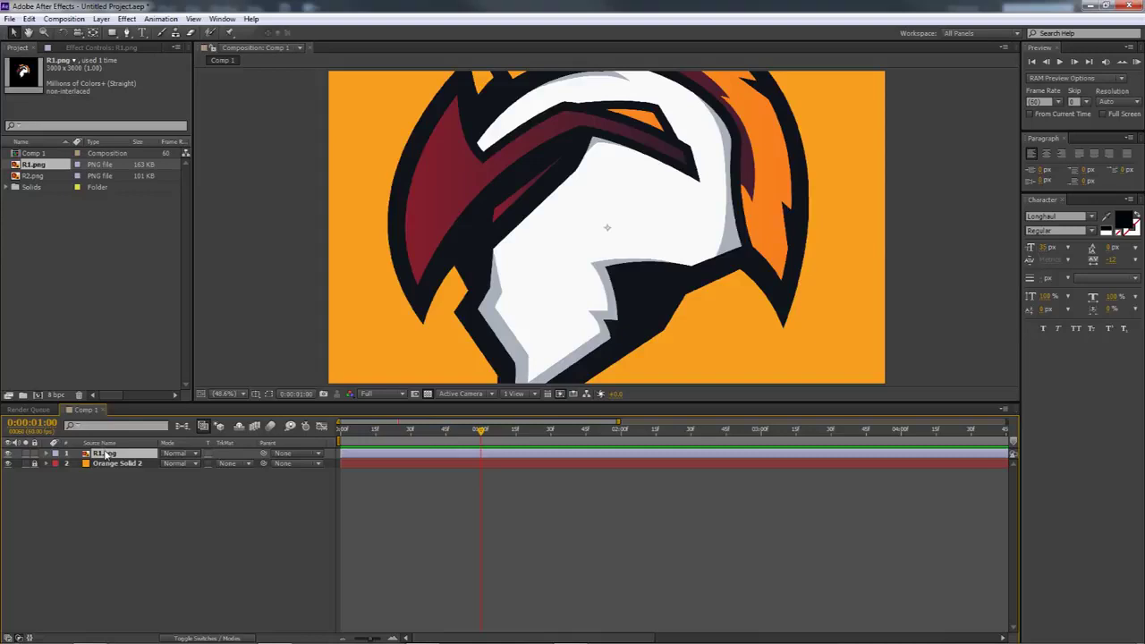
Step: Set the R1.png layer's scale to 25%
key(s)
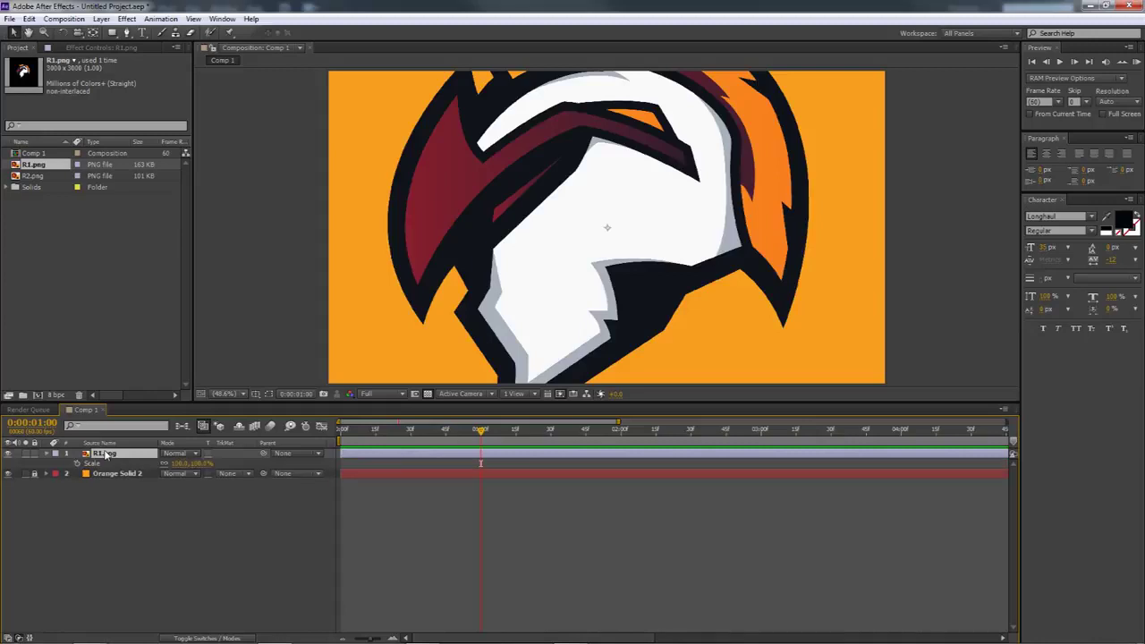
click(181, 464)
text(25)
key(Return)
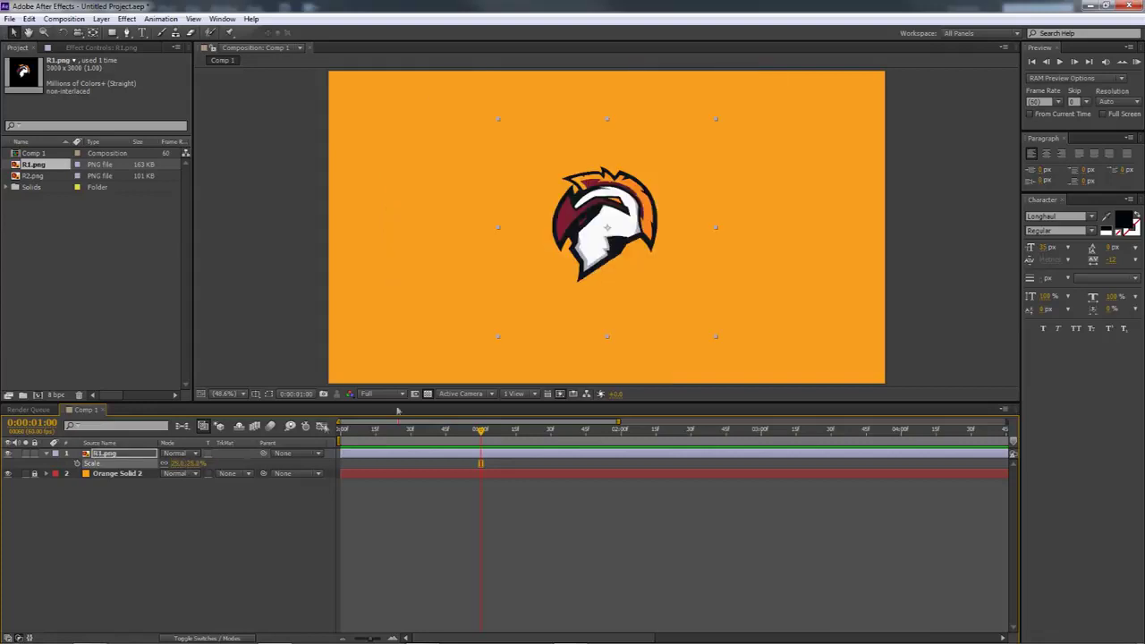
click(926, 310)
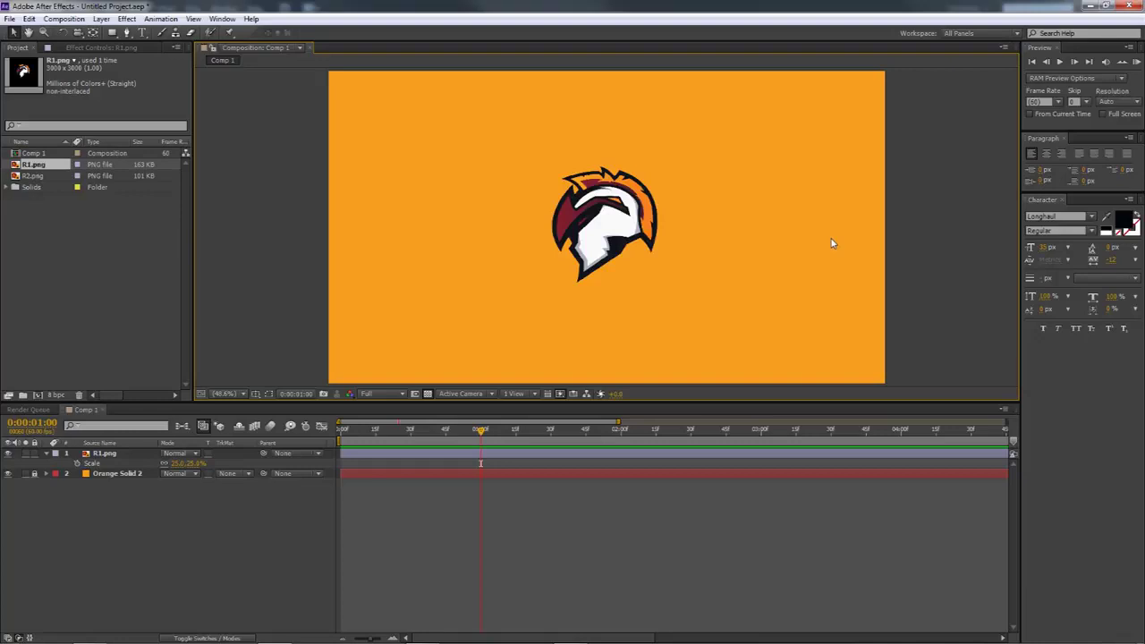
Step: Center the R1.png helmet logo in the composition view using the Center In View transform
click(630, 214)
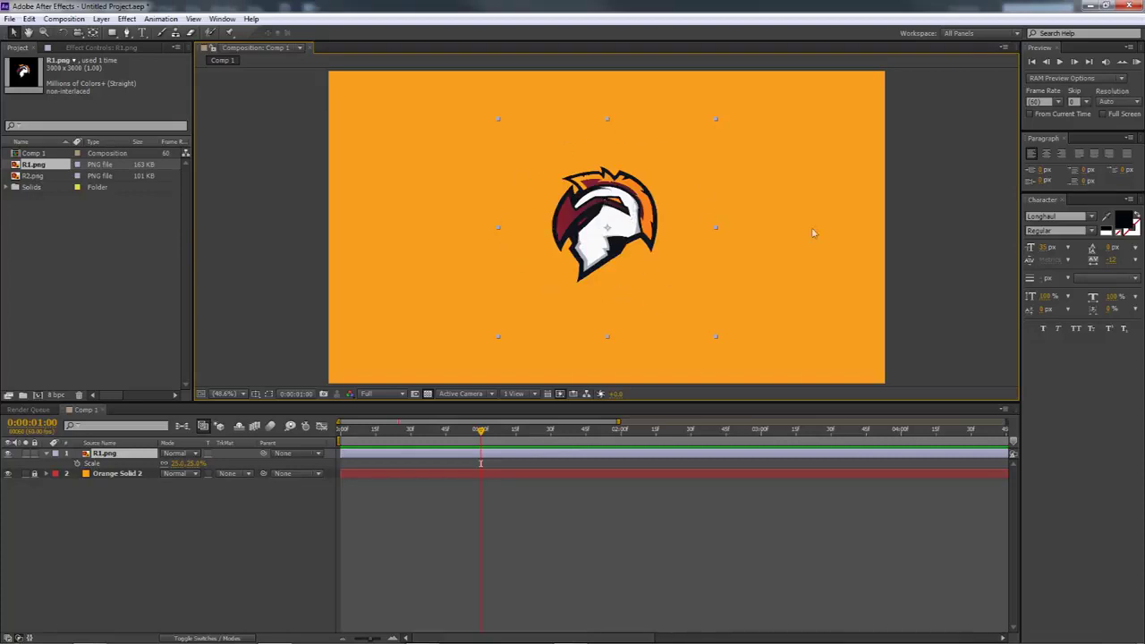
click(720, 220)
click(607, 219)
right_click(599, 222)
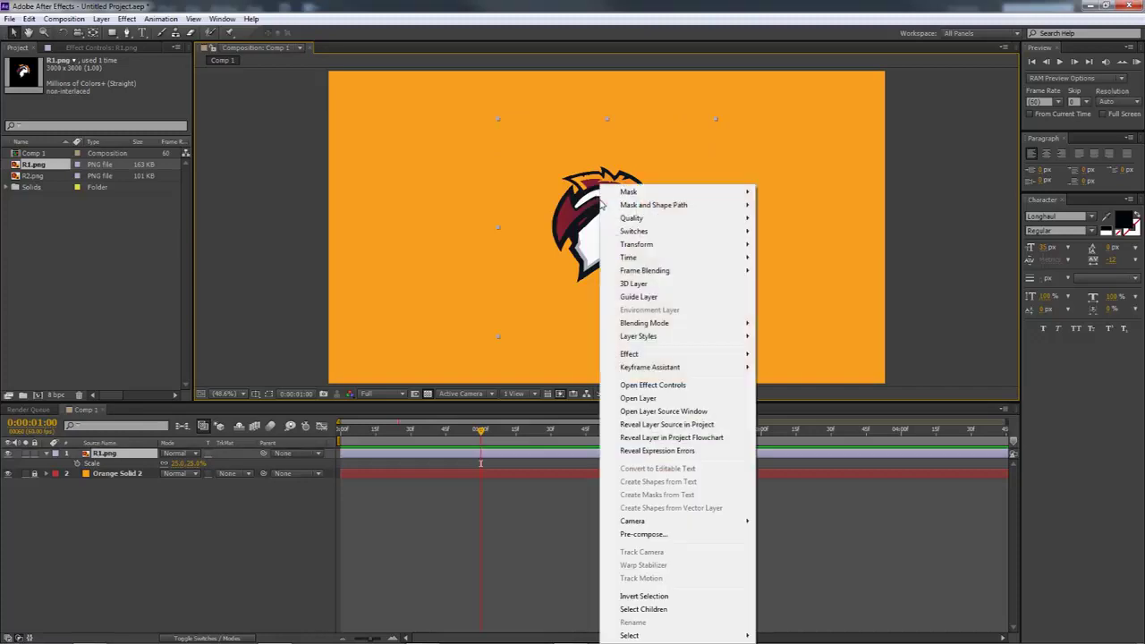
mouse_move(638, 245)
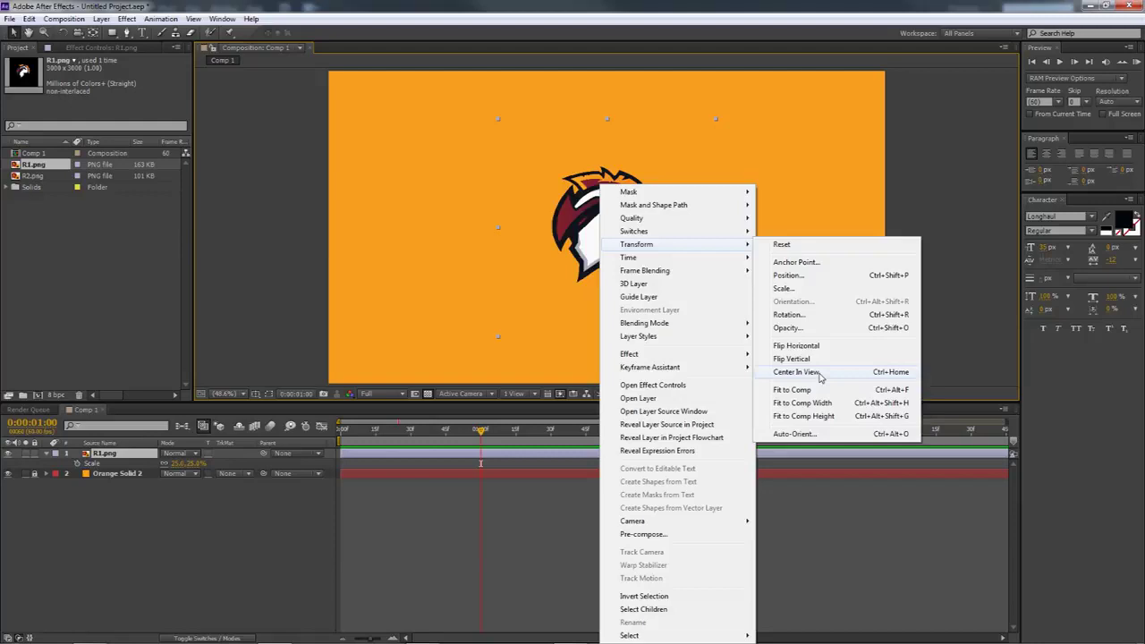
click(820, 374)
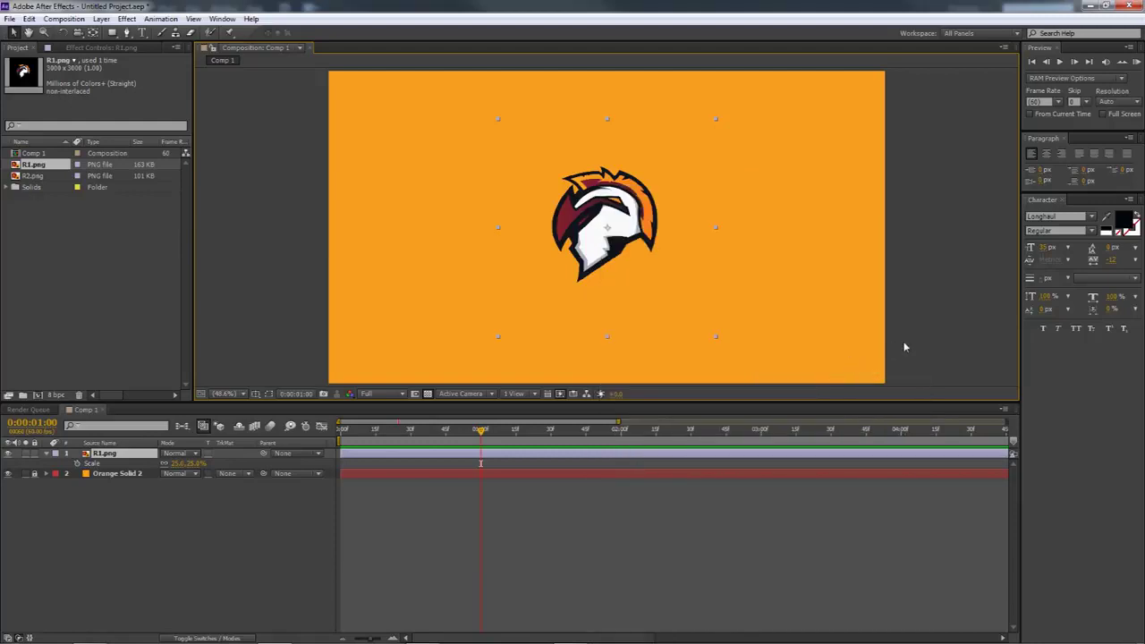
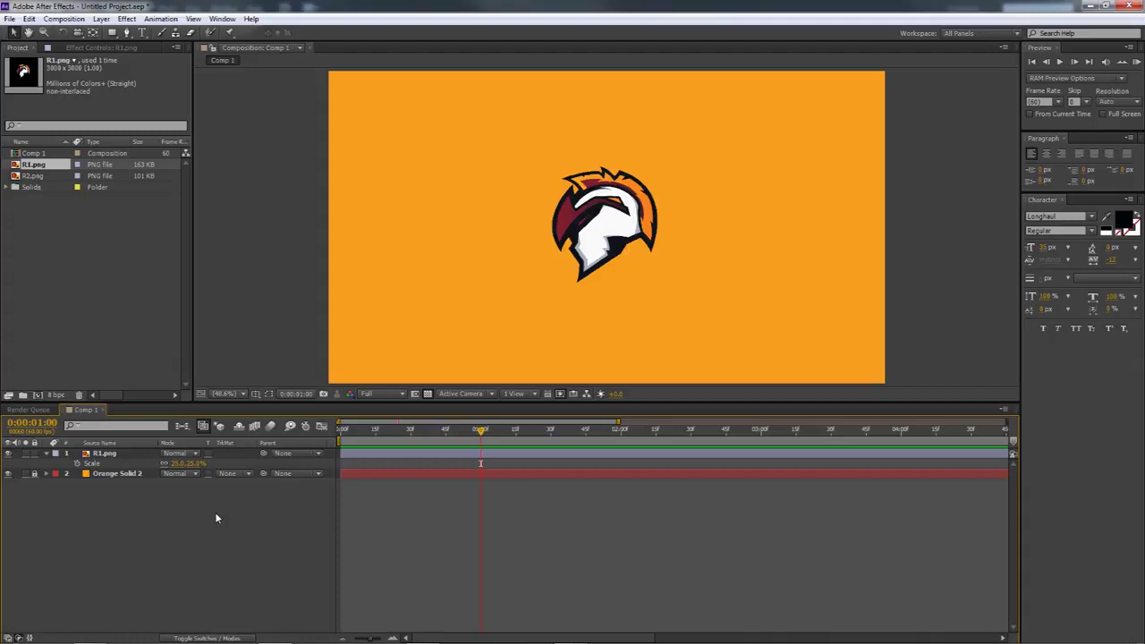
Step: Create a near-black solid above the R1.png layer in Comp 1
click(115, 457)
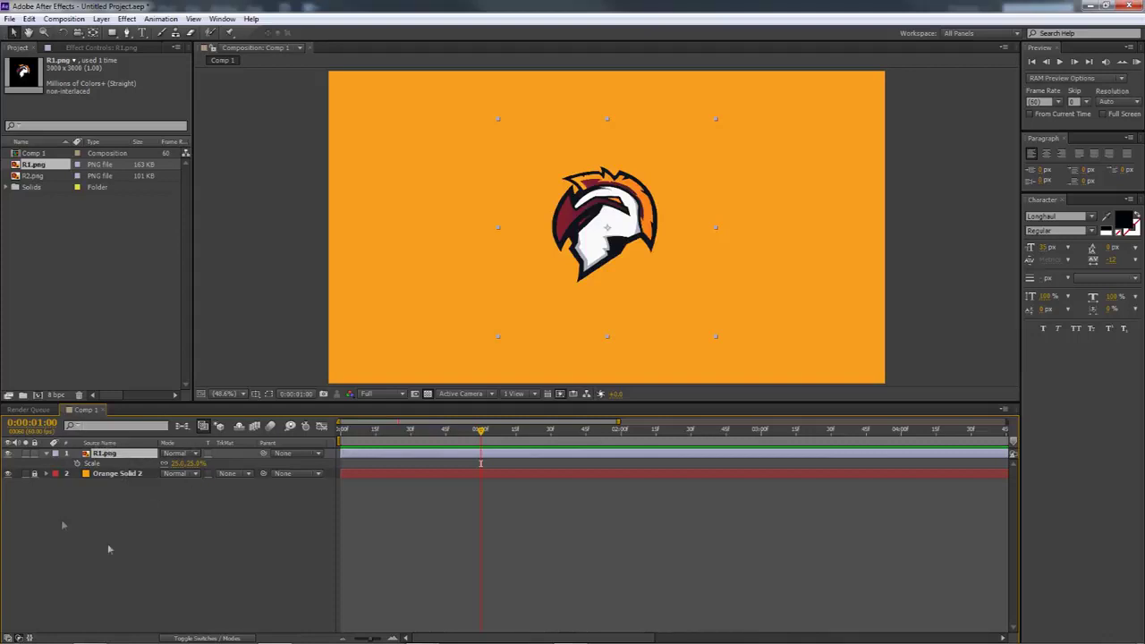
right_click(112, 487)
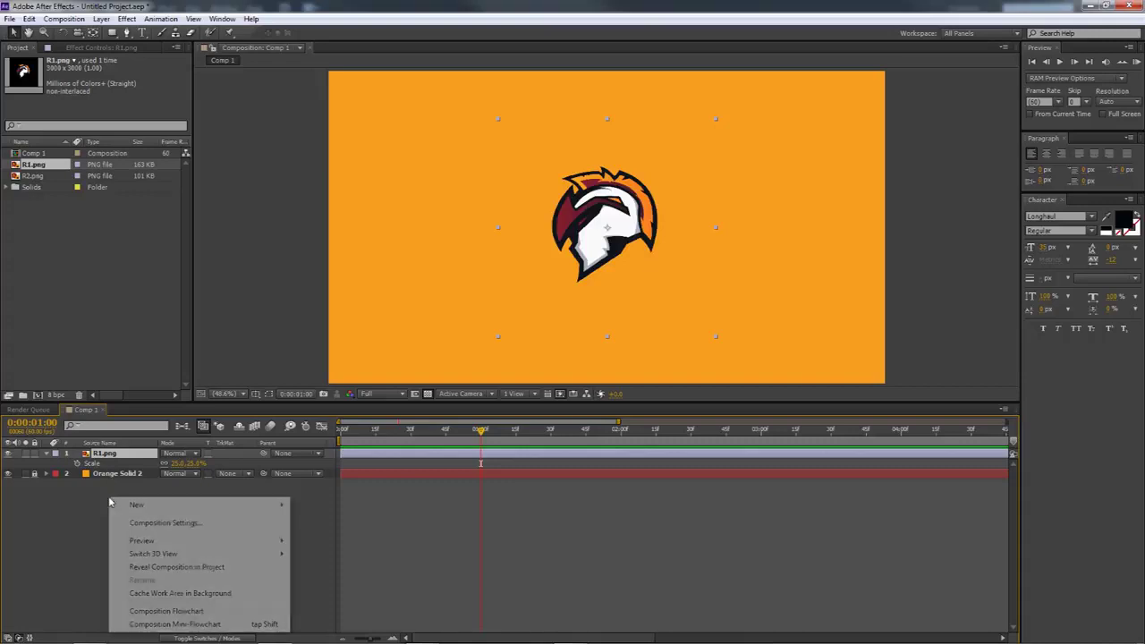
mouse_move(136, 506)
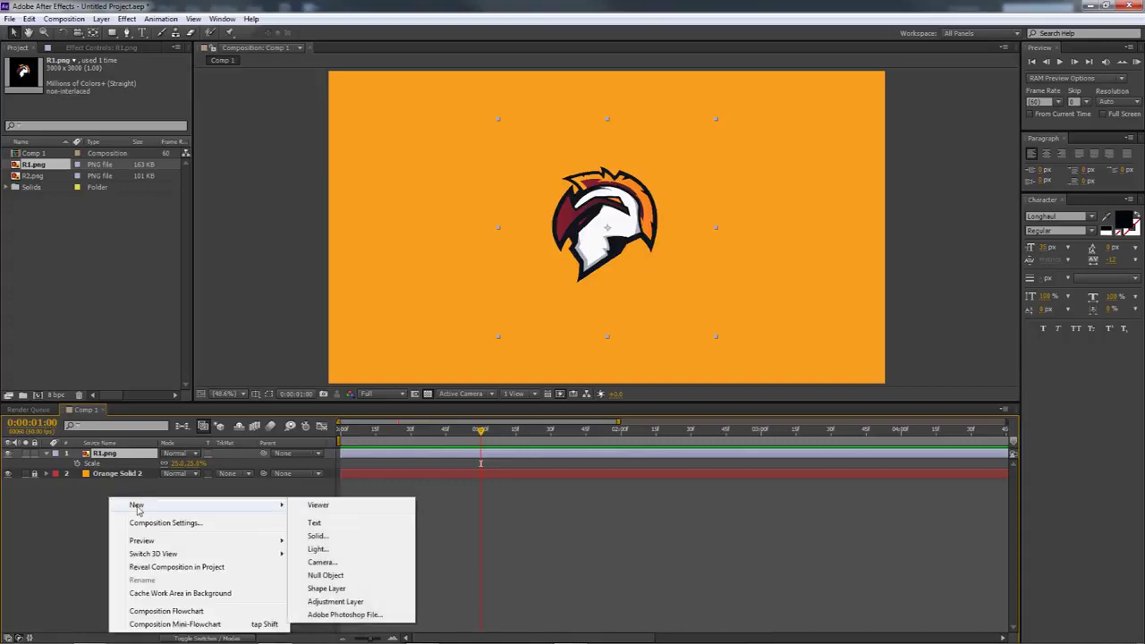
click(319, 536)
click(732, 383)
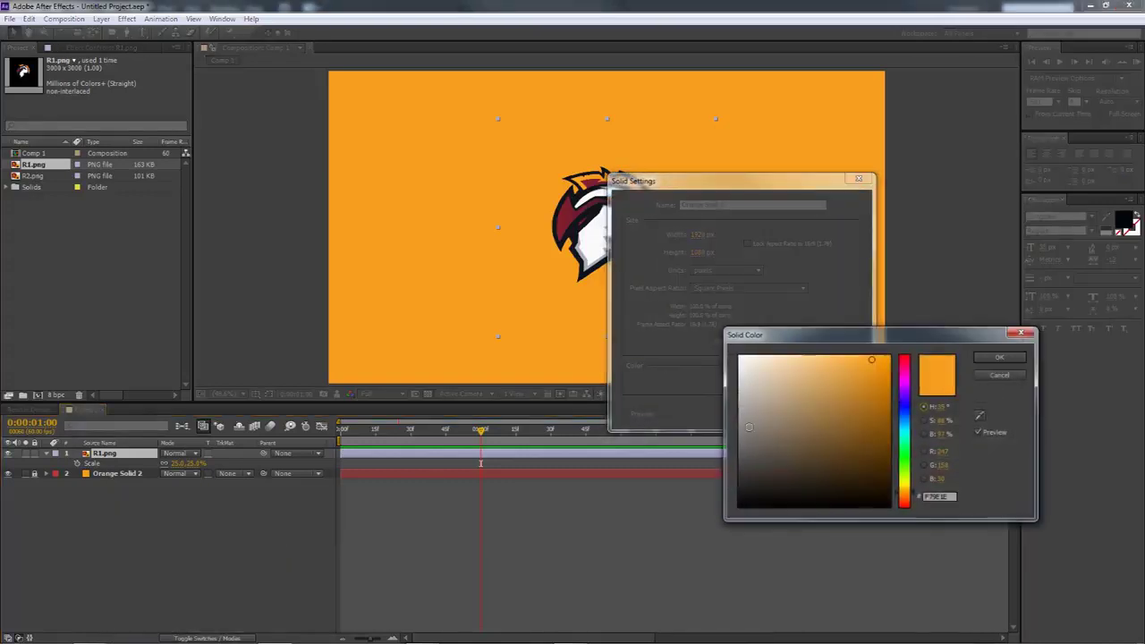
click(745, 497)
drag(903, 440, 903, 418)
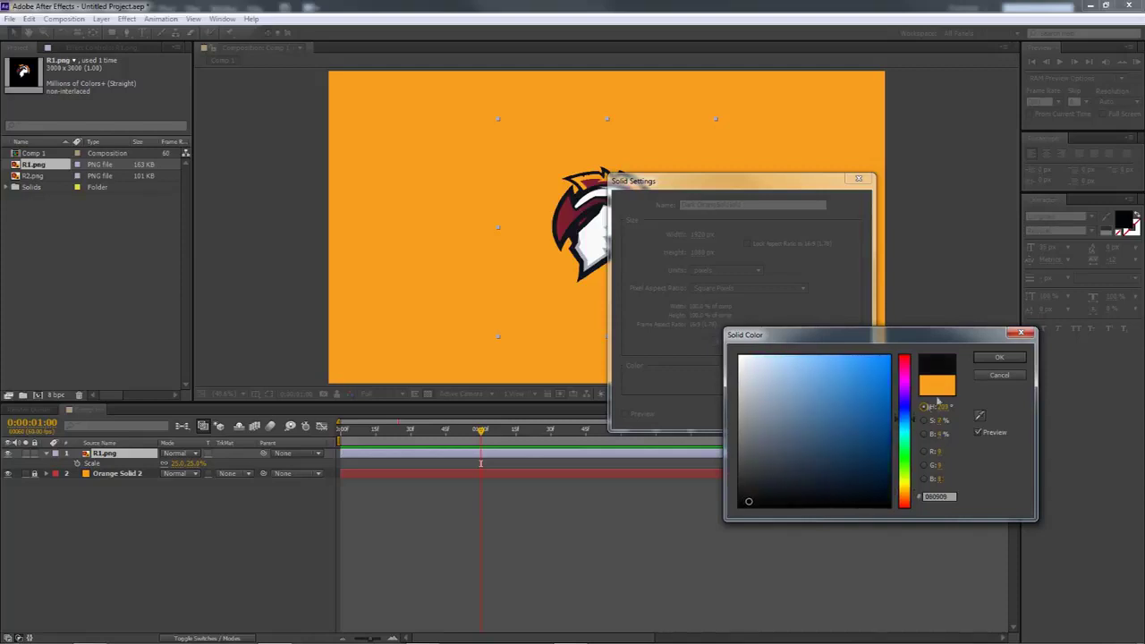
click(999, 356)
click(776, 416)
click(954, 337)
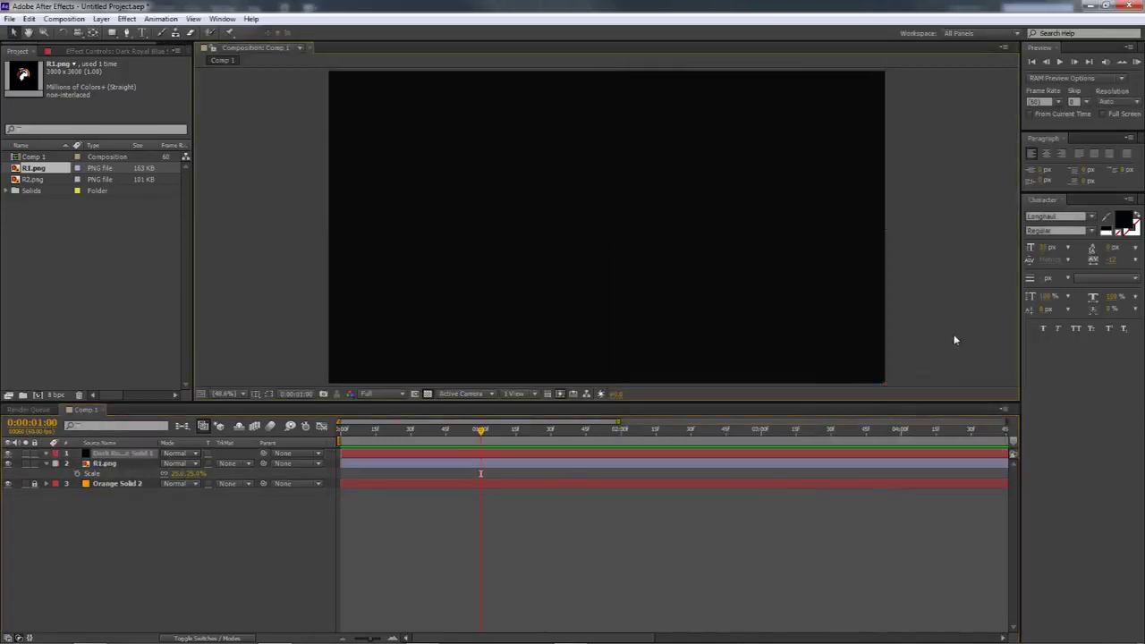
Step: Add a second R1.png layer above the dark solid and set its scale to 25%
click(126, 455)
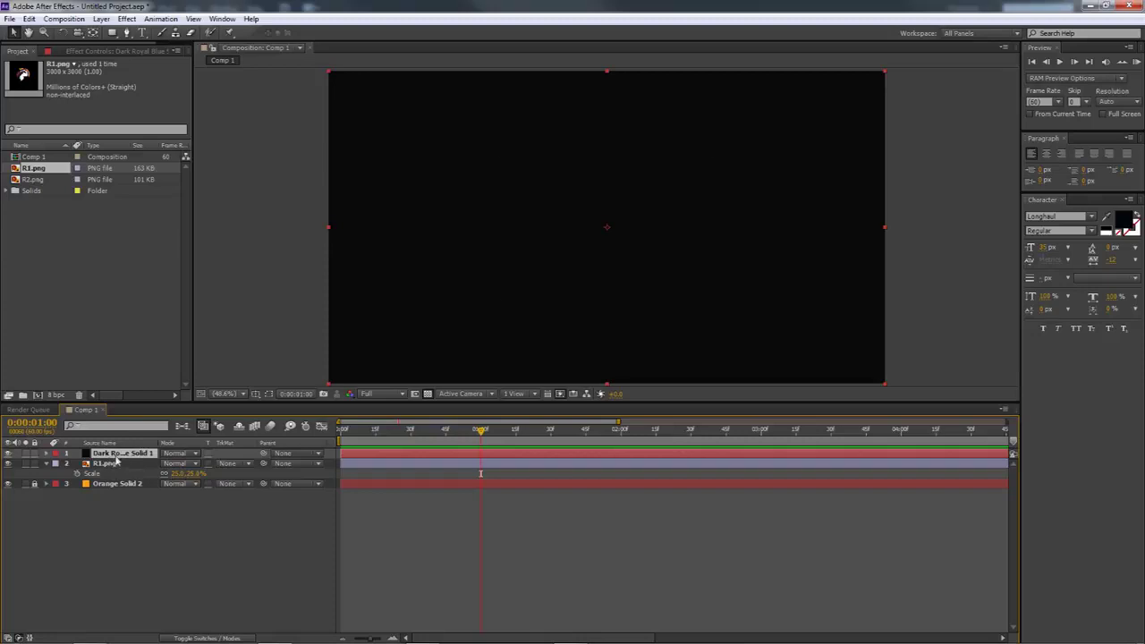
drag(36, 170, 100, 454)
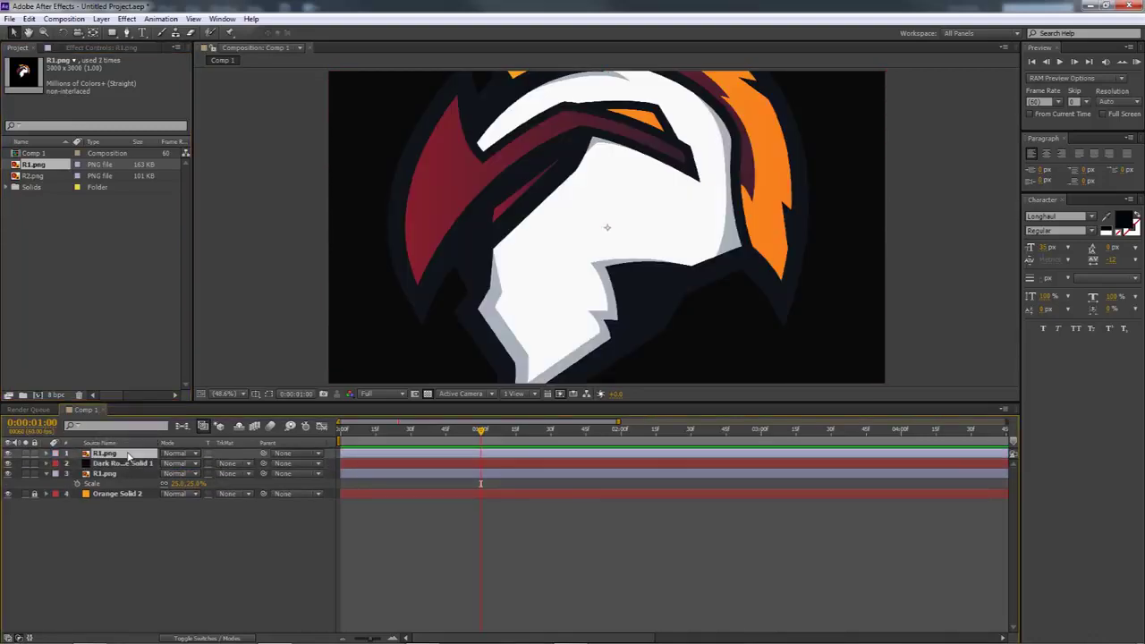
key(s)
click(182, 462)
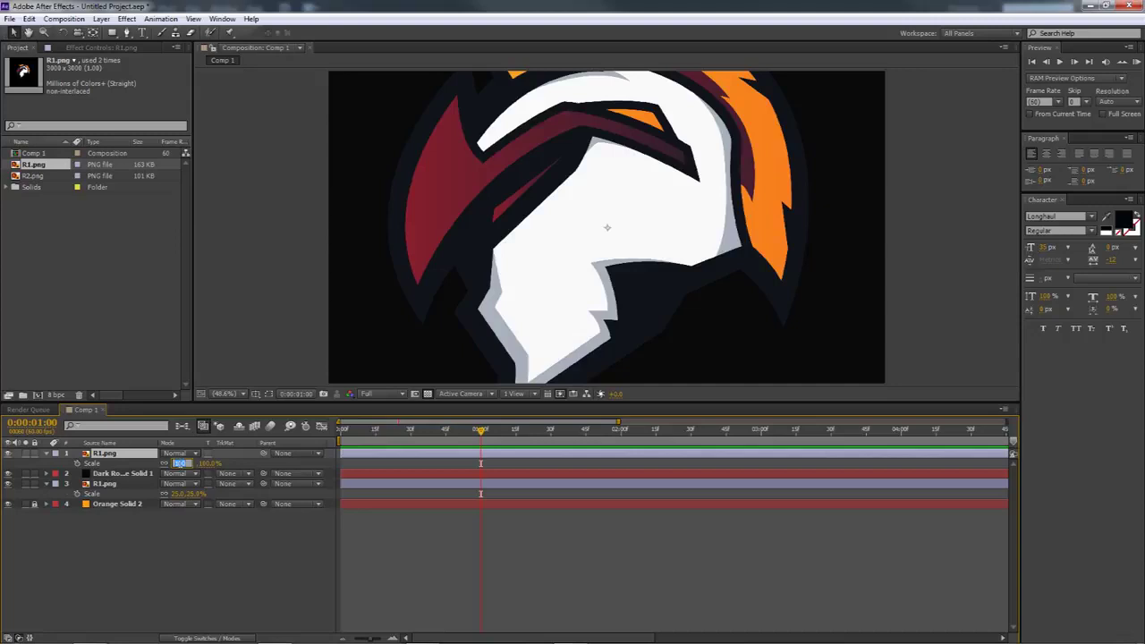
text(25)
key(Return)
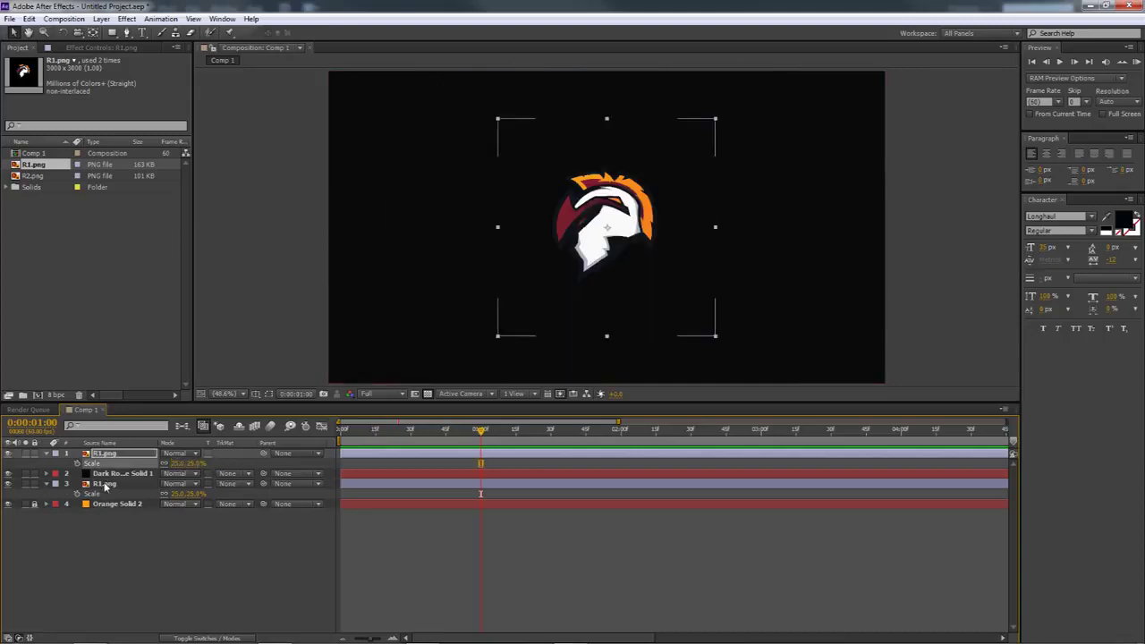
Step: Set the dark solid's track matte to Alpha Inverted Matte "R1.png"
click(105, 483)
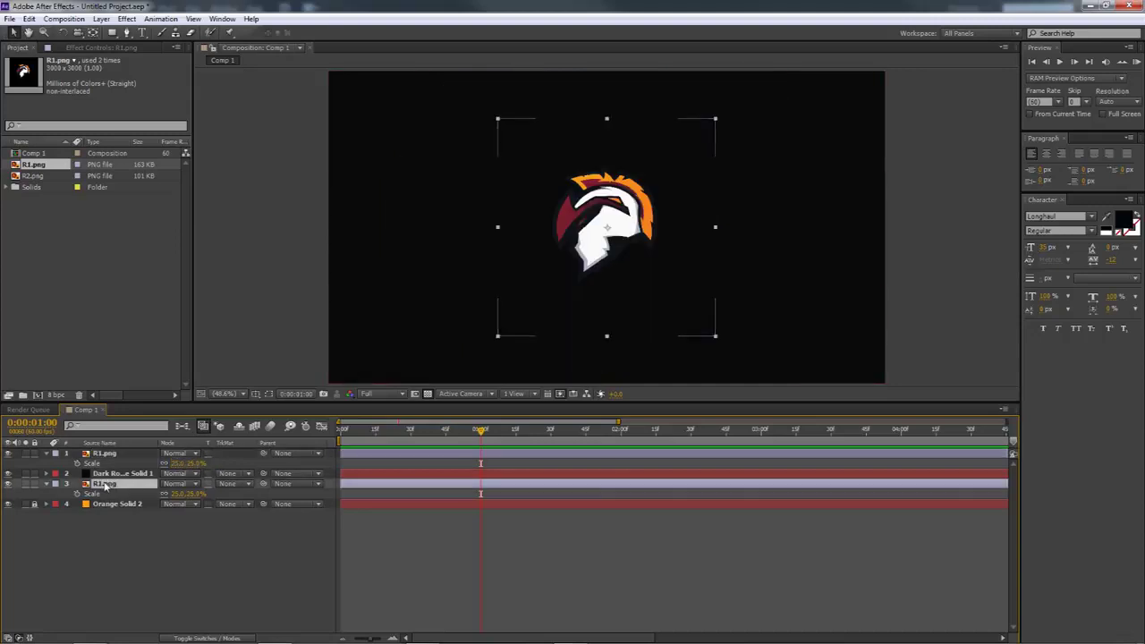
drag(117, 458, 125, 477)
click(125, 474)
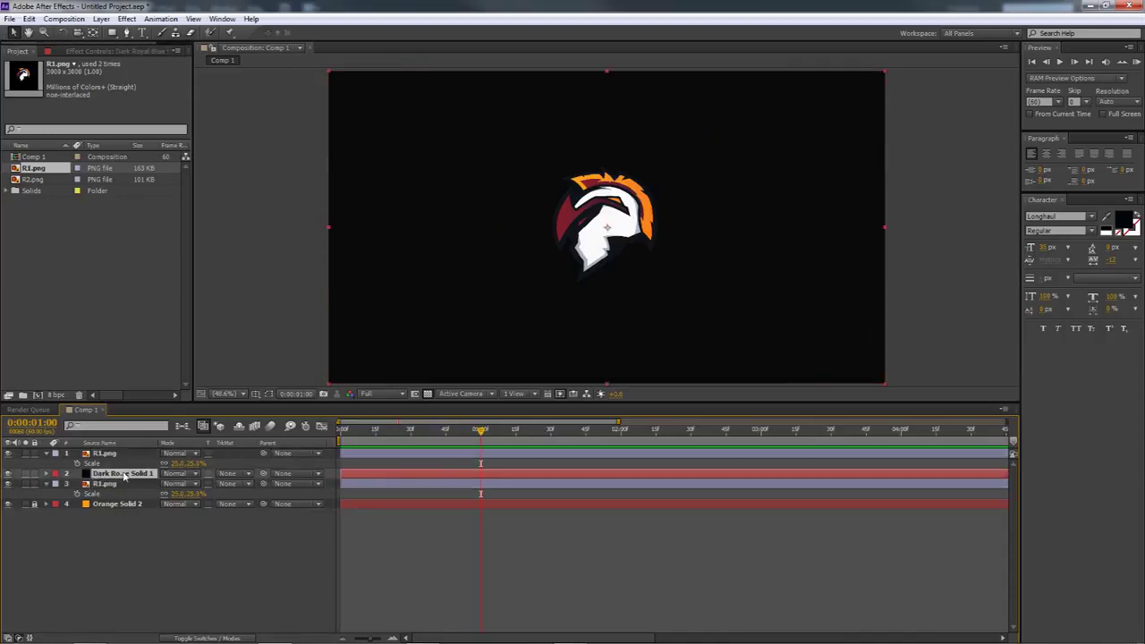
click(198, 637)
click(197, 638)
click(197, 637)
click(198, 637)
click(197, 637)
click(197, 638)
click(232, 475)
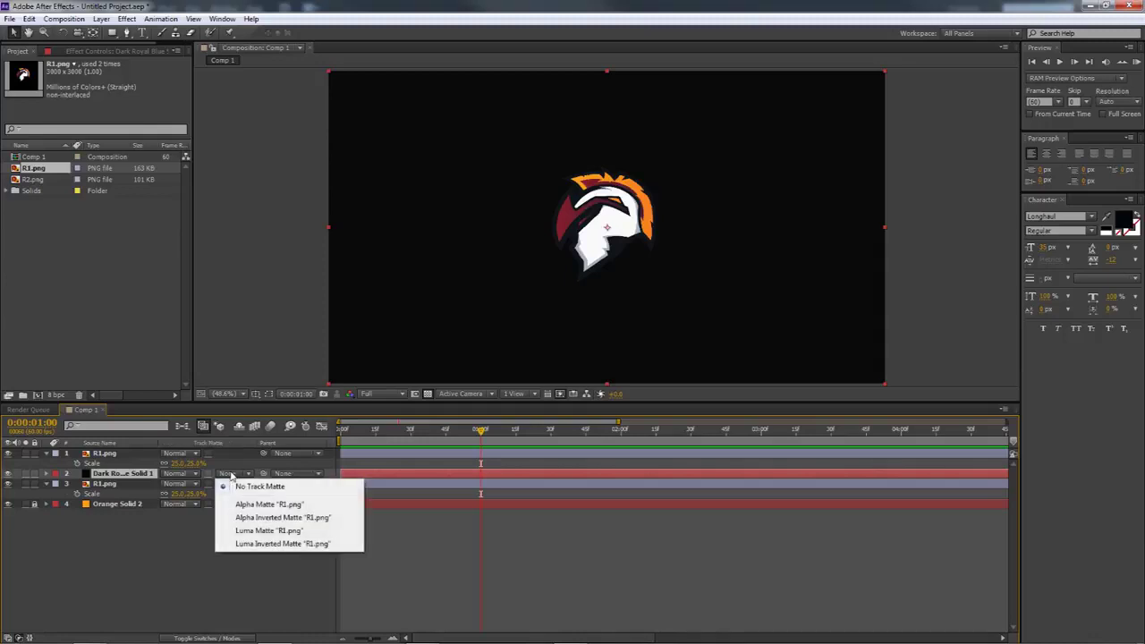
click(249, 518)
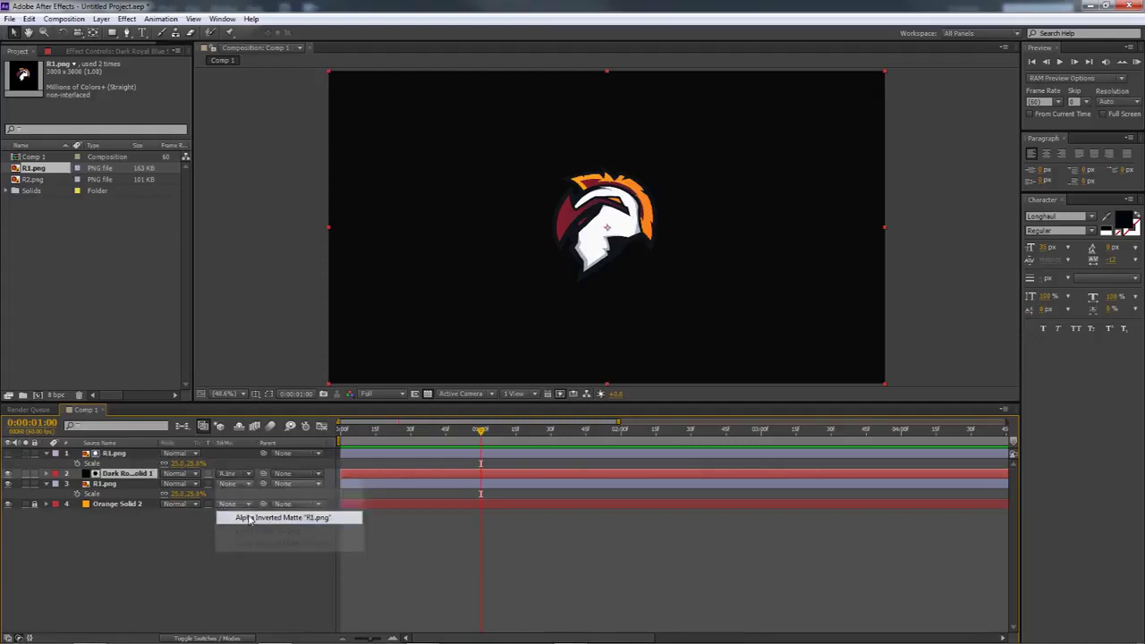
Step: Hide the lower R1.png layer beneath the dark solid
click(9, 483)
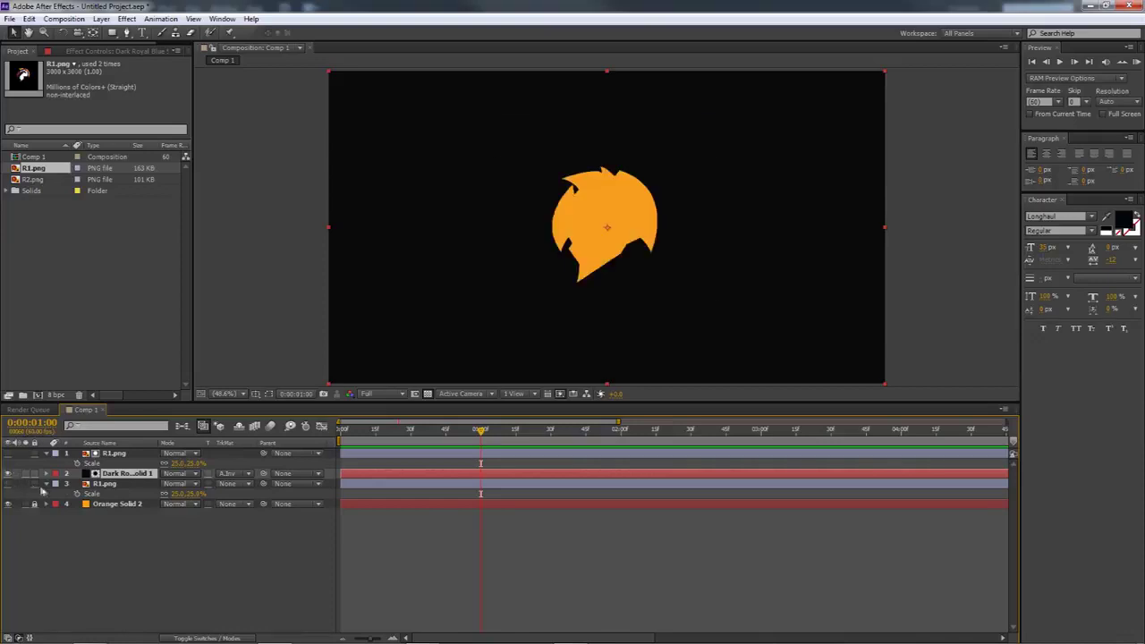
click(100, 441)
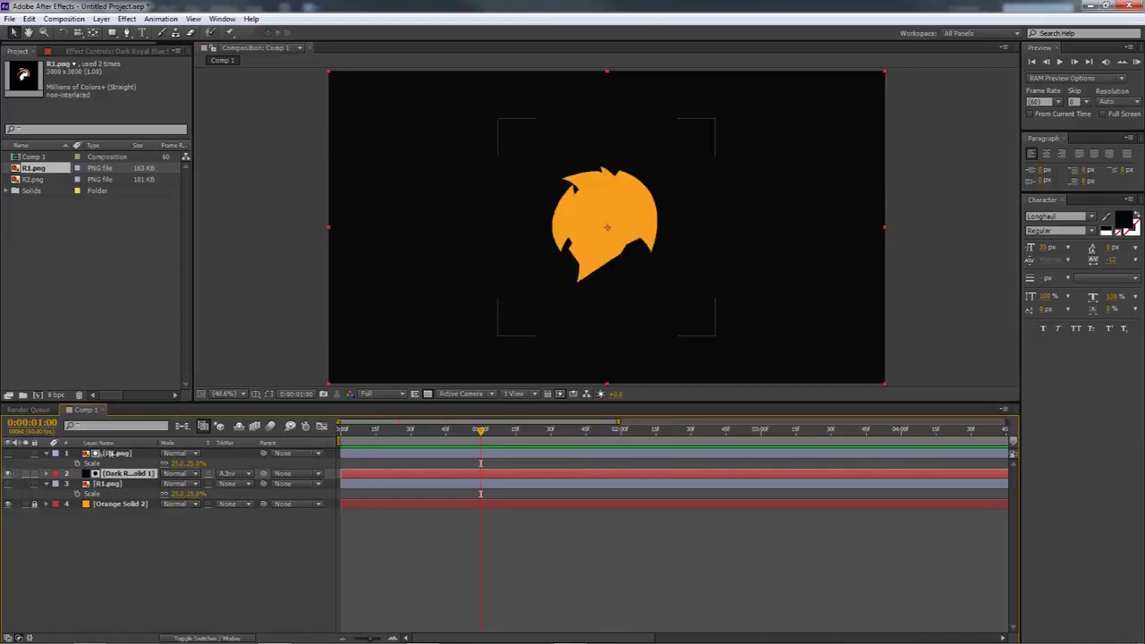
click(100, 442)
Step: Keyframe the top R1.png matte layer's Scale at 25% on 0:00:01:00 and at 284% on 0:00:00:00
click(114, 454)
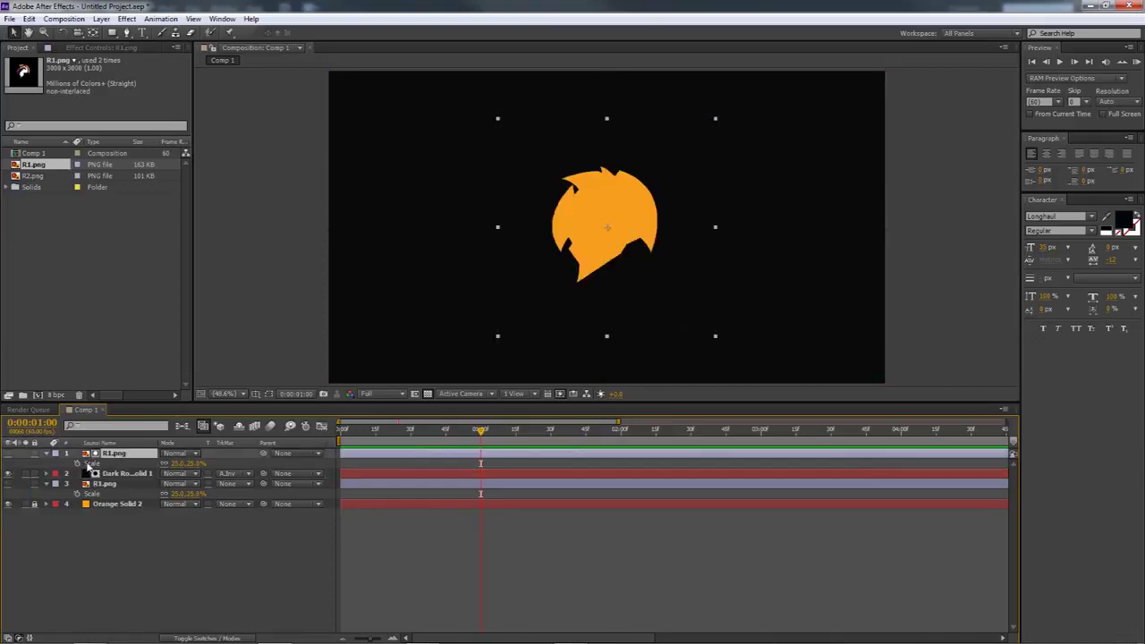
mouse_move(170, 467)
mouse_down()
mouse_move(150, 467)
mouse_move(228, 467)
mouse_move(170, 467)
mouse_up()
drag(369, 638, 361, 637)
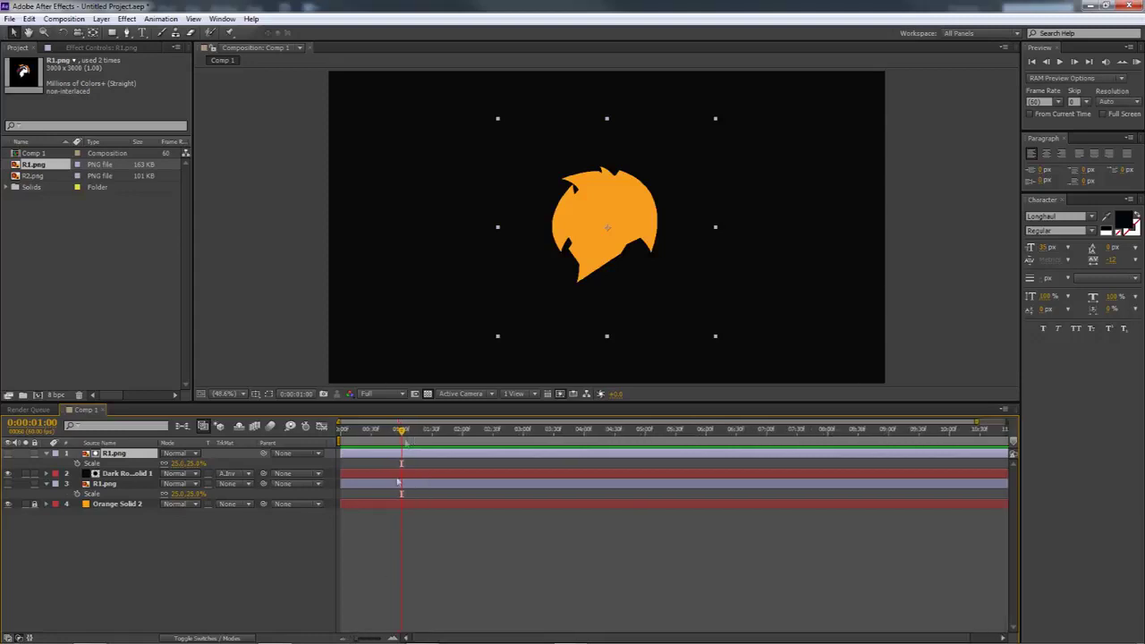
drag(358, 638, 378, 637)
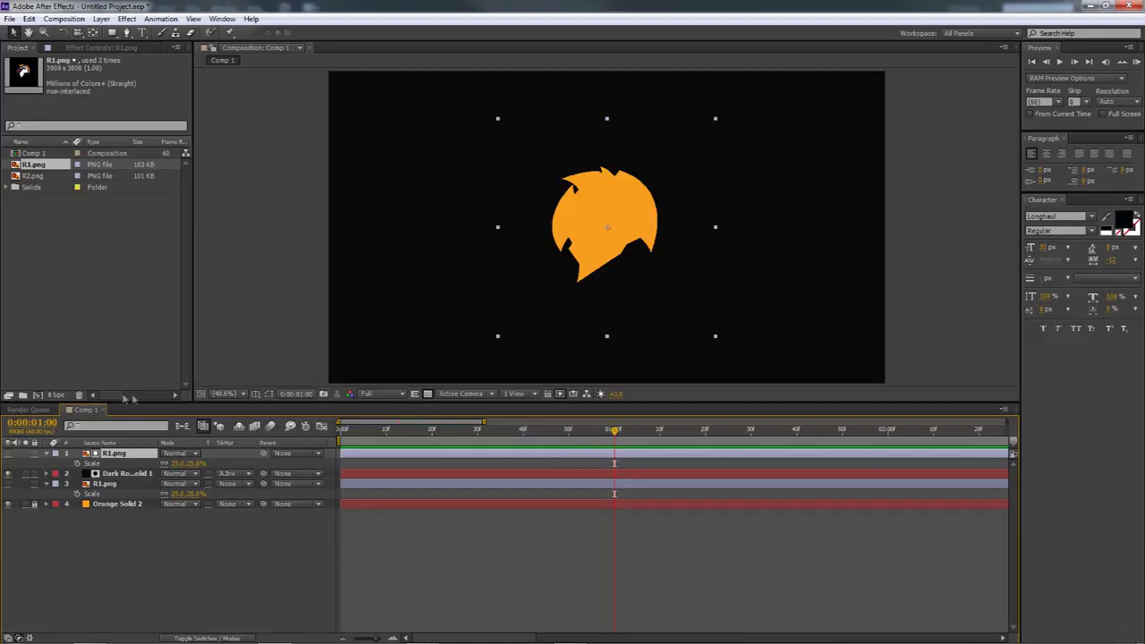
click(78, 464)
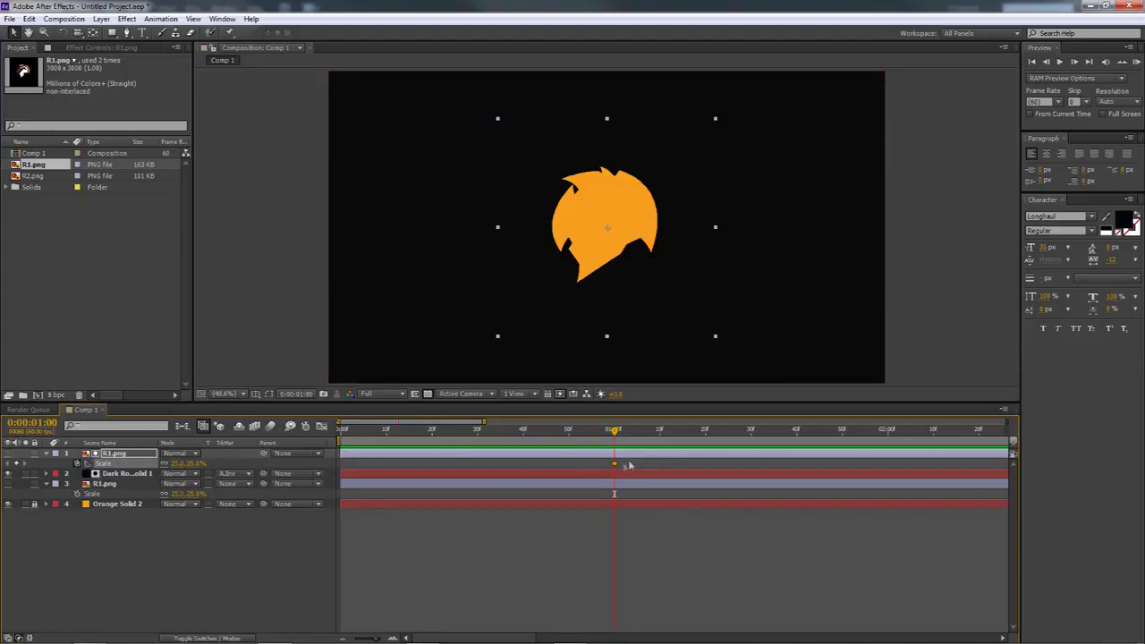
mouse_move(615, 466)
drag(615, 432, 320, 425)
drag(176, 463, 318, 469)
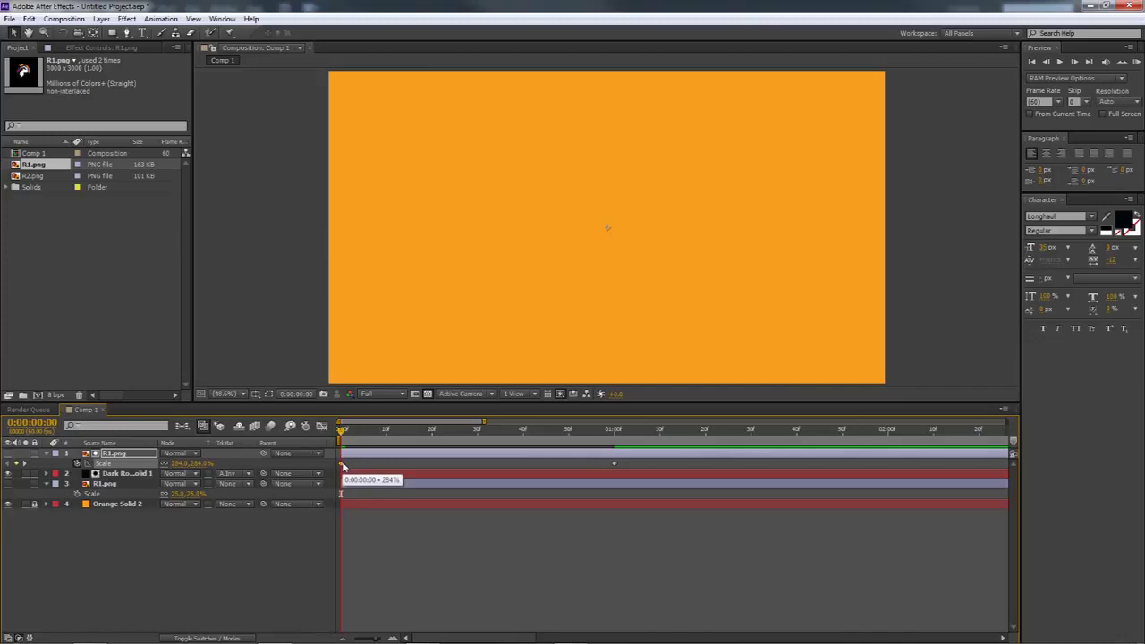
Step: Lower the composition's preview resolution to Half and RAM preview the matte's scale animation
drag(341, 433, 614, 454)
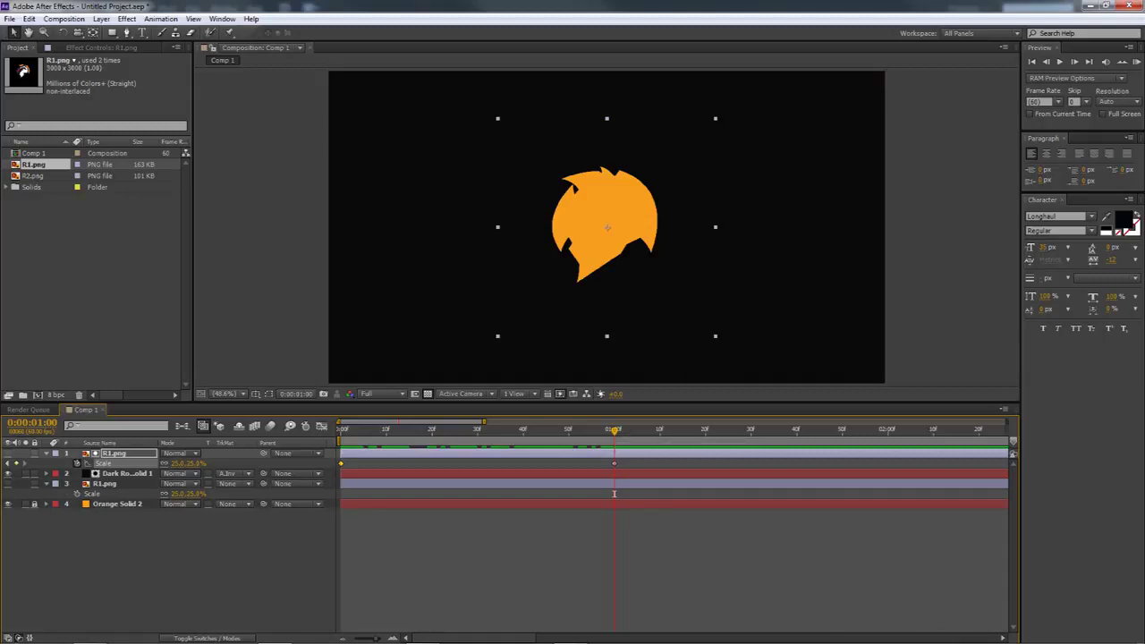
click(1136, 61)
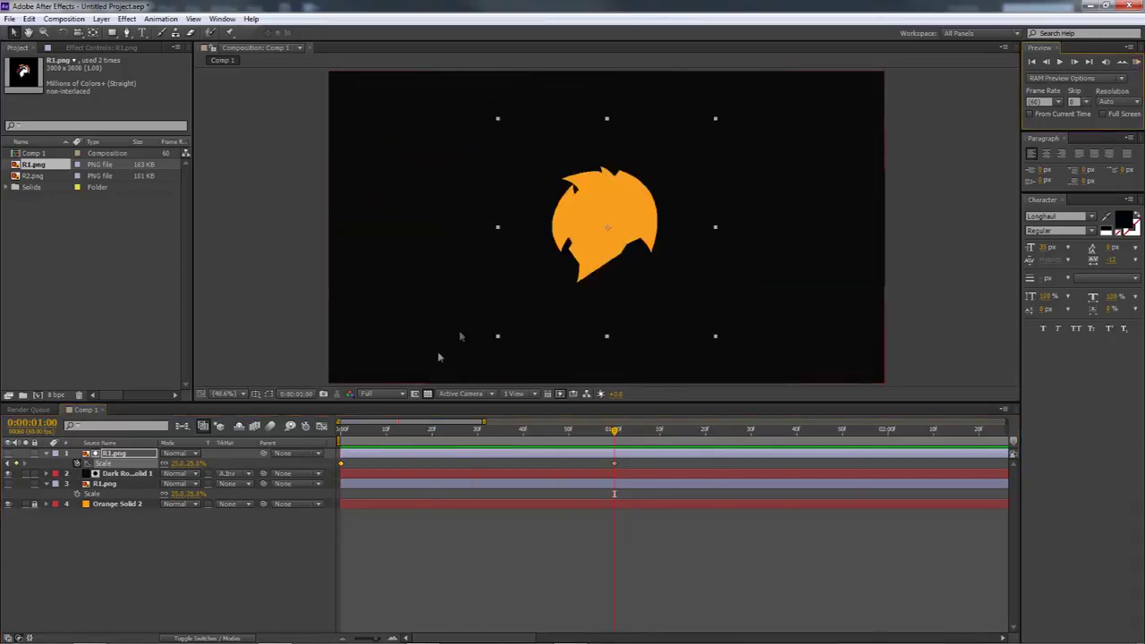
click(371, 393)
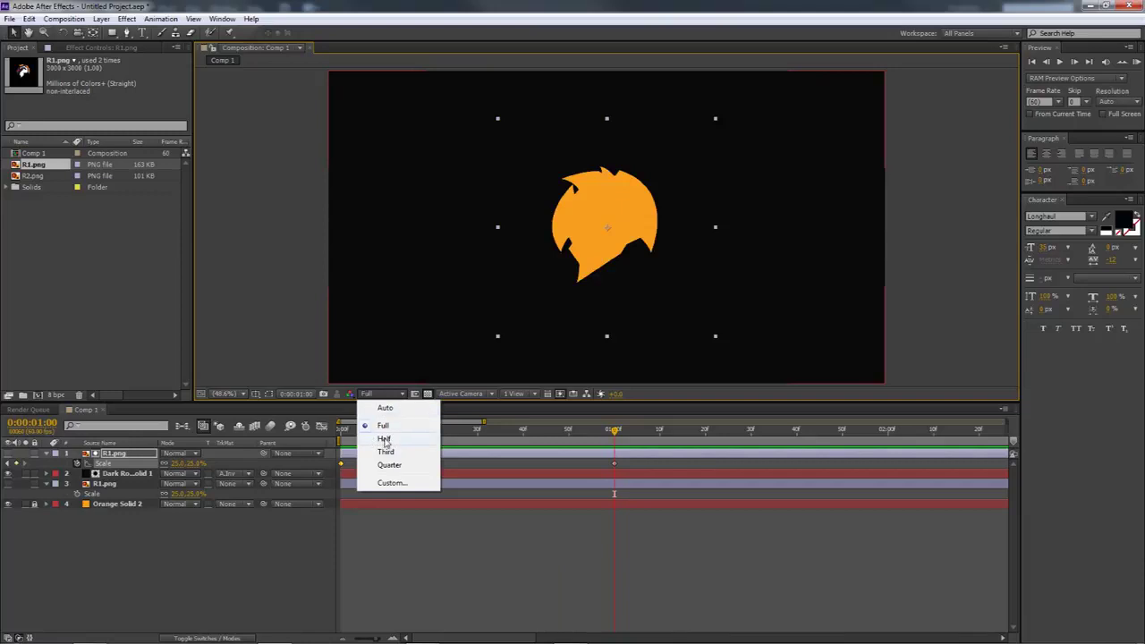
click(383, 439)
click(1134, 62)
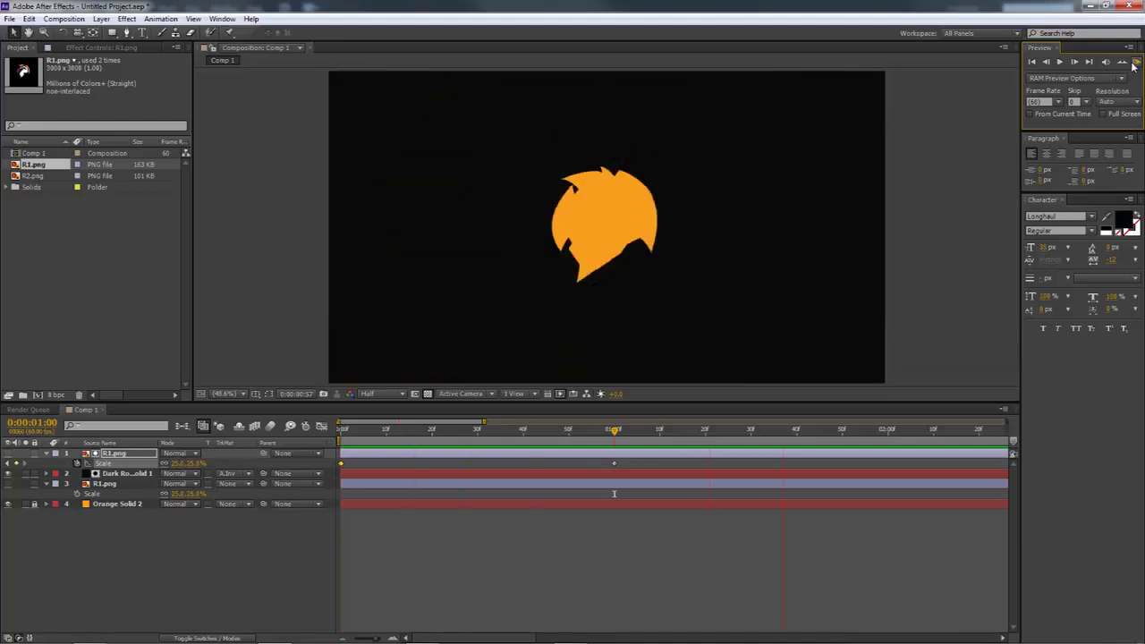
click(1134, 62)
click(1137, 61)
click(1137, 62)
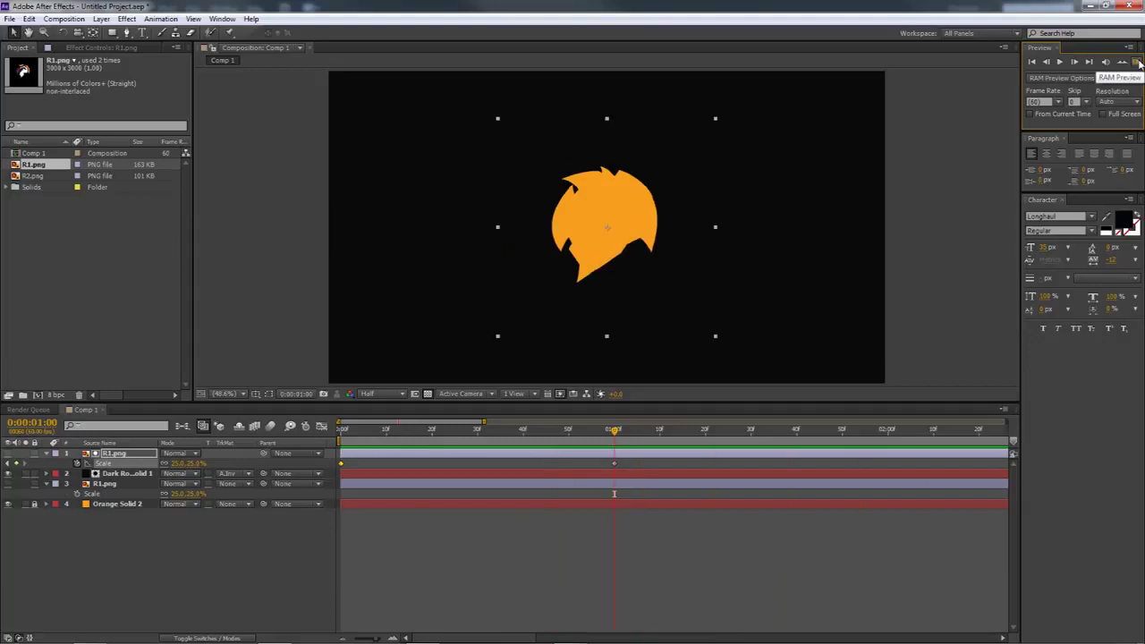
click(1137, 62)
click(1137, 62)
Step: Apply Easy Ease to both Scale keyframes of the top R1.png matte layer
drag(653, 460, 414, 465)
drag(342, 466, 336, 466)
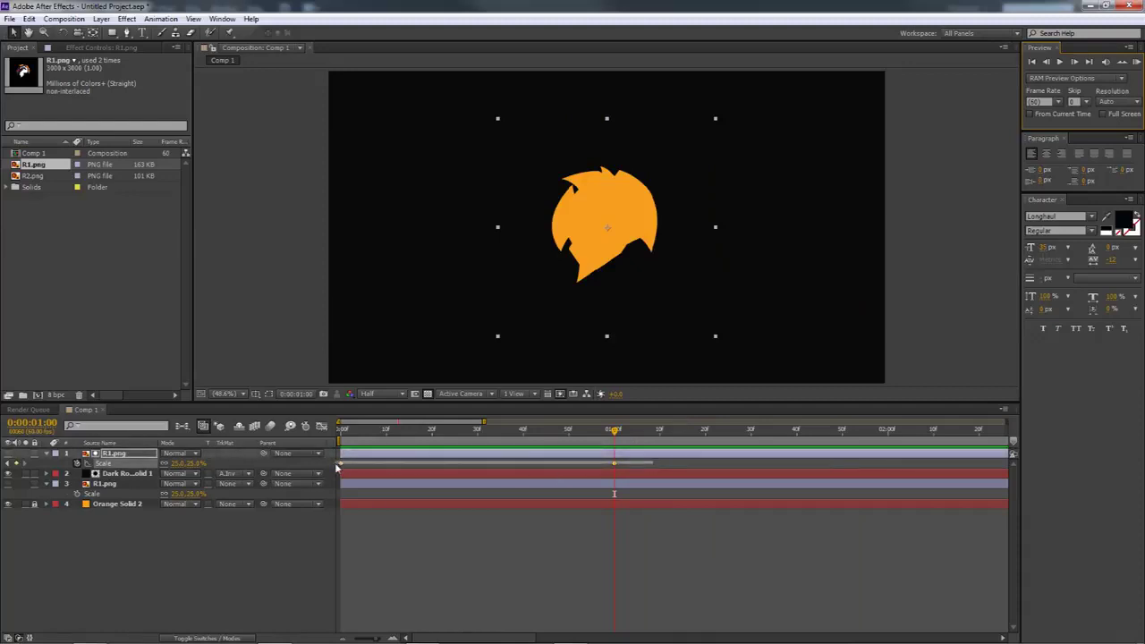
right_click(614, 464)
mouse_move(640, 599)
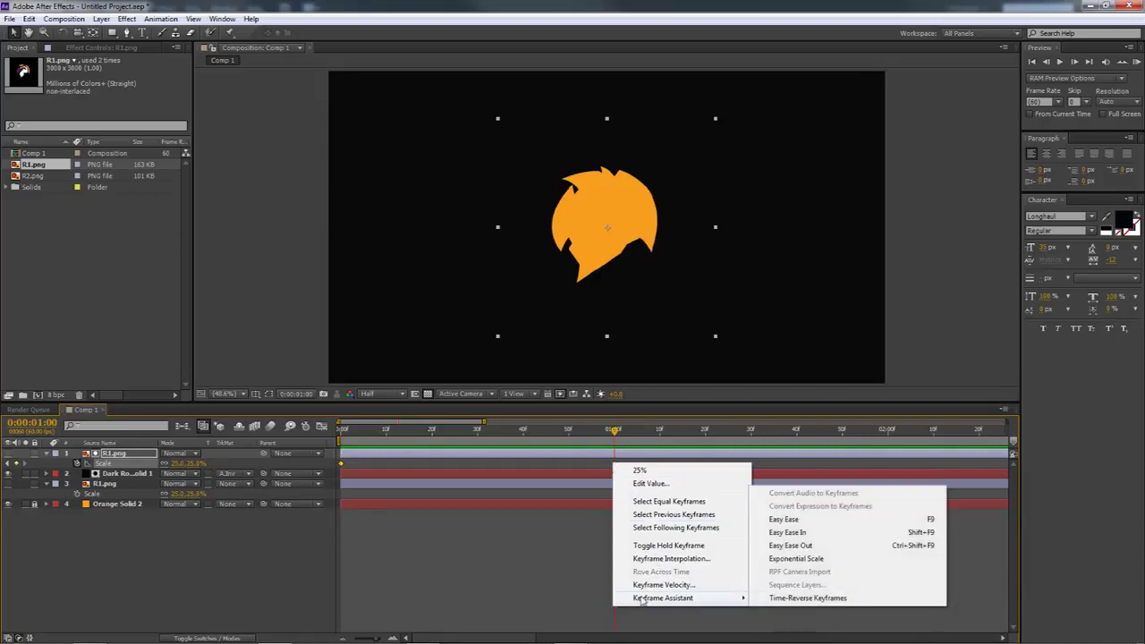
click(791, 519)
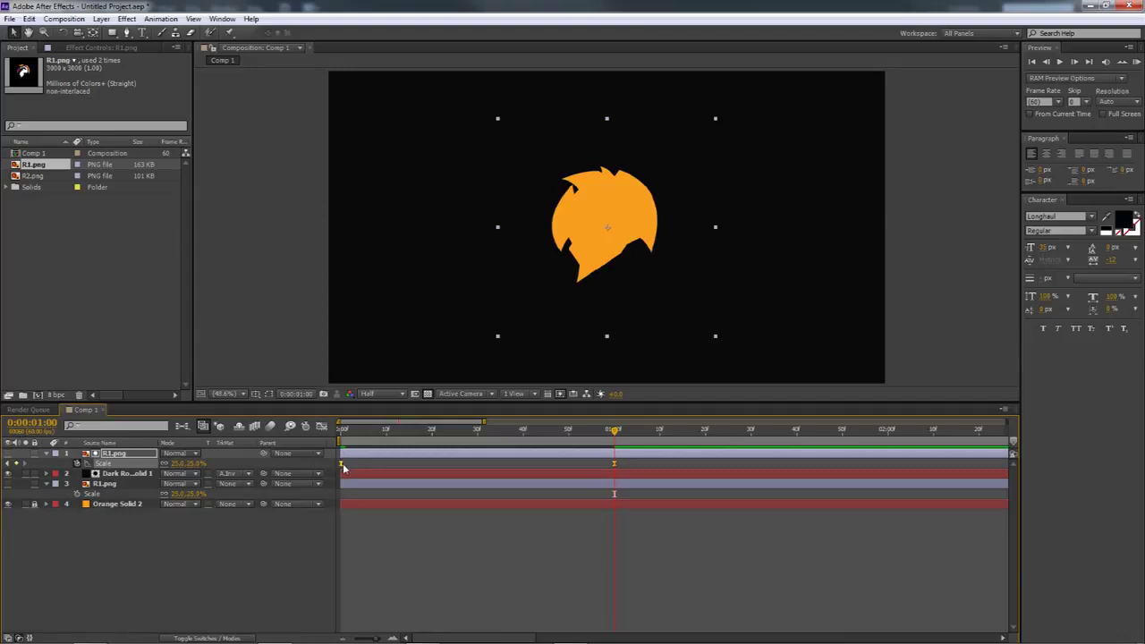
Step: Display the matte layer's Scale curve in the Graph Editor and RAM preview the eased animation
mouse_move(343, 466)
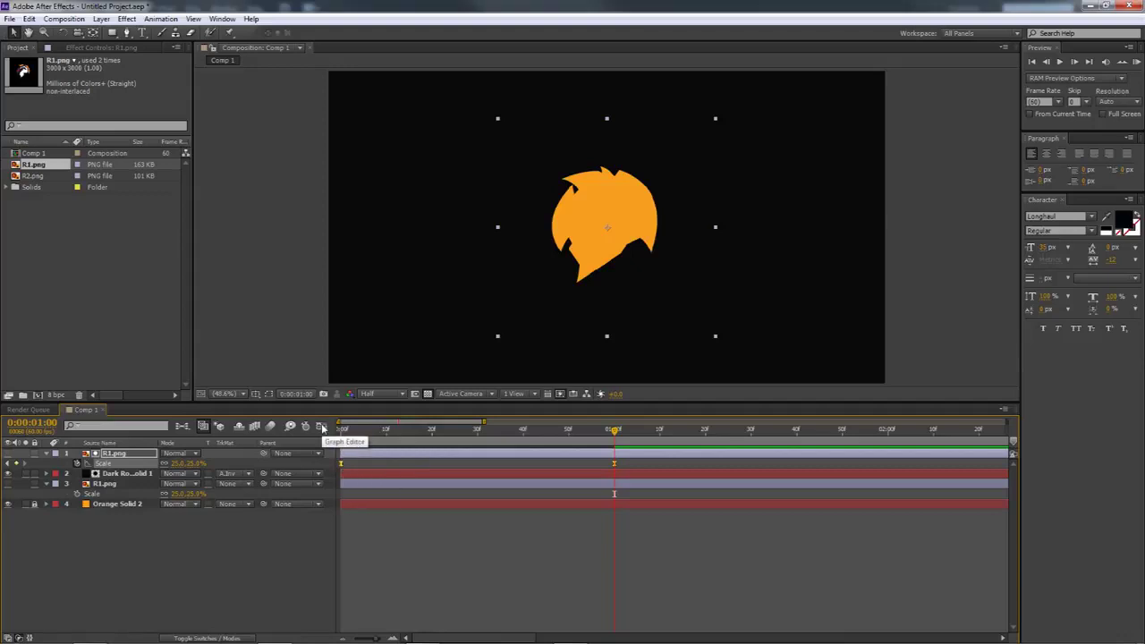
click(323, 427)
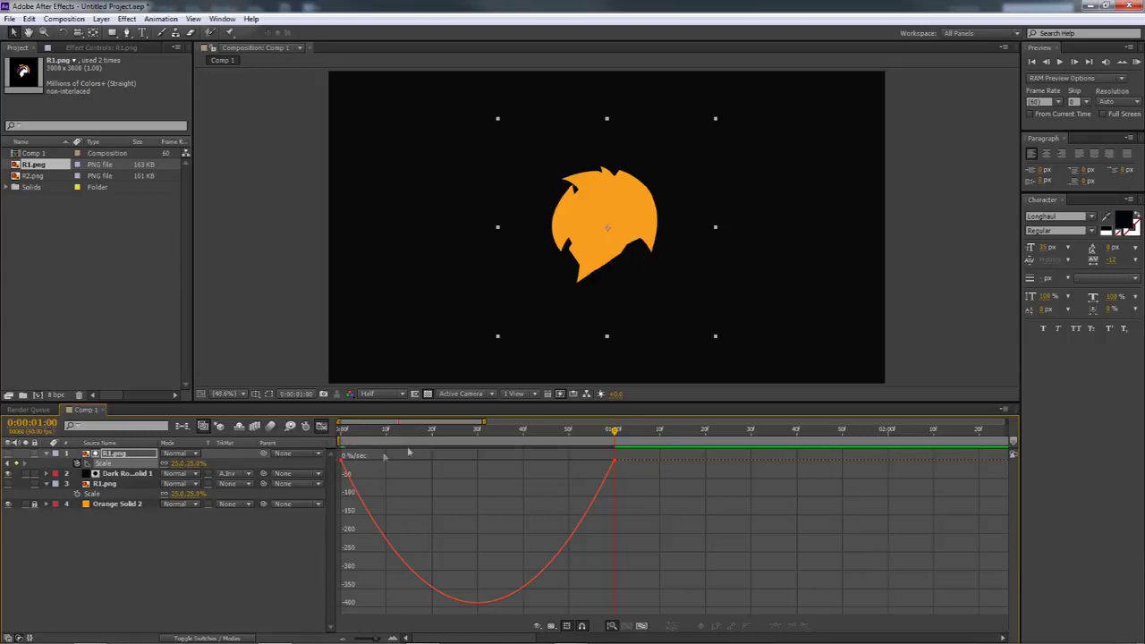
mouse_move(341, 461)
click(1136, 61)
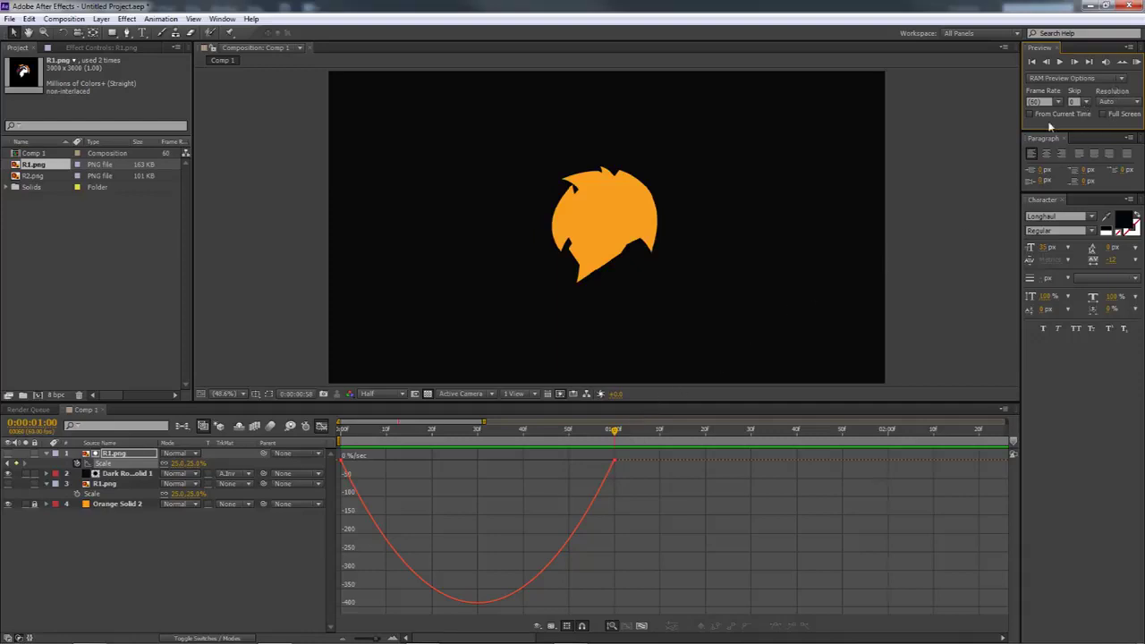
Step: Extend the first Scale keyframe's outgoing ease handle to about frame 20 in the speed graph and preview the animation
click(343, 463)
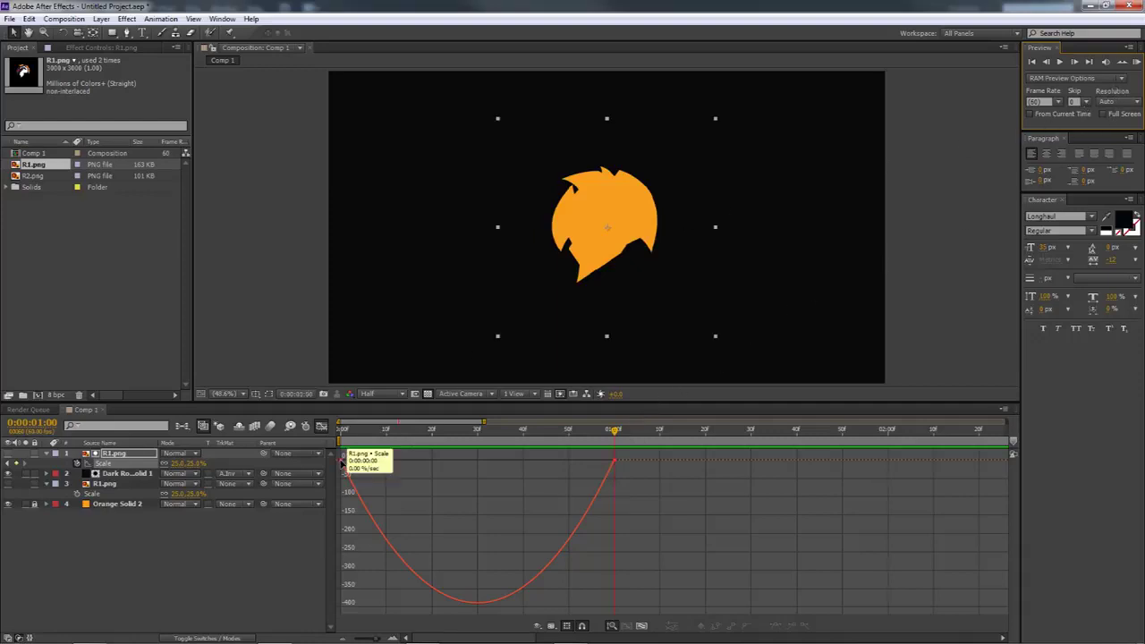
double_click(343, 463)
drag(387, 460, 432, 460)
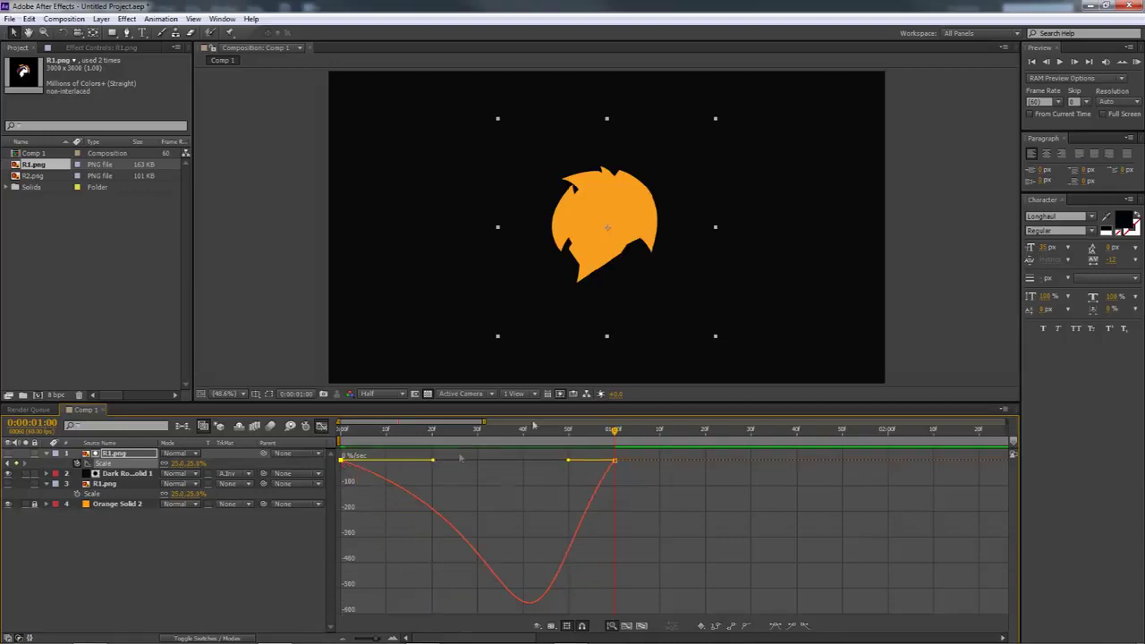
key(space)
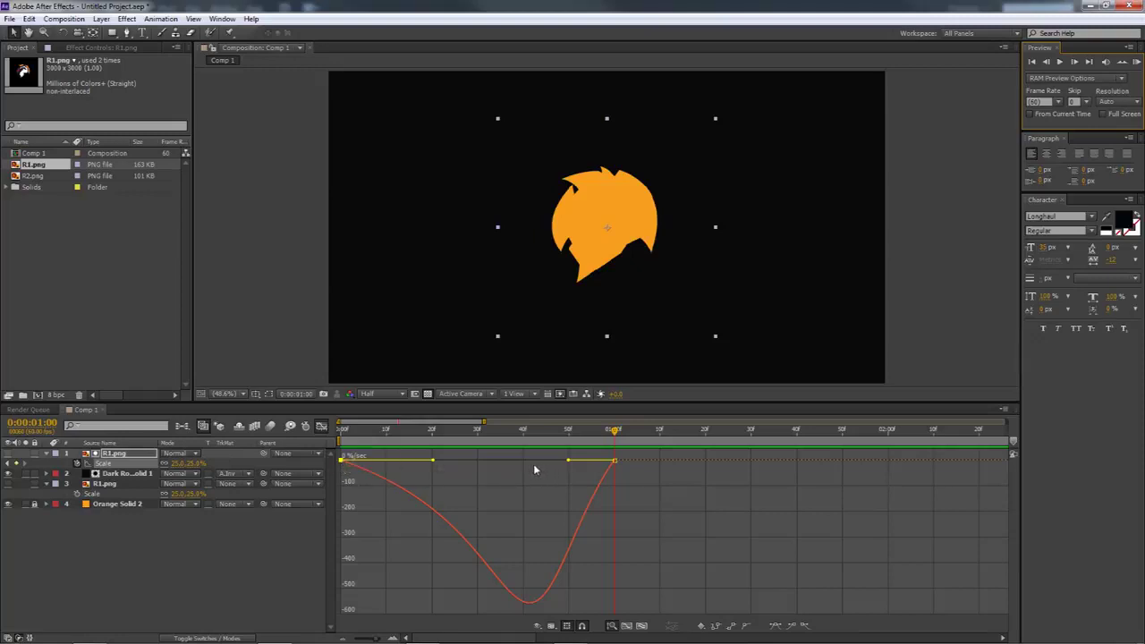
Step: Extend the last Scale keyframe's incoming ease handle to about 66% influence, close the Graph Editor and RAM preview the animation
drag(568, 462, 525, 460)
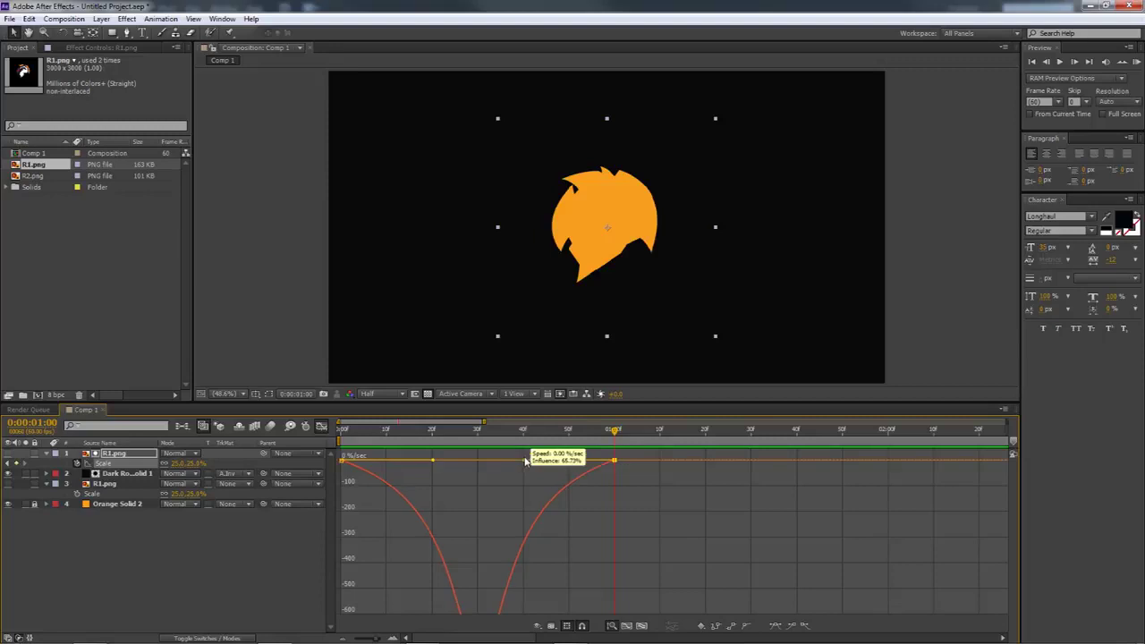
click(322, 425)
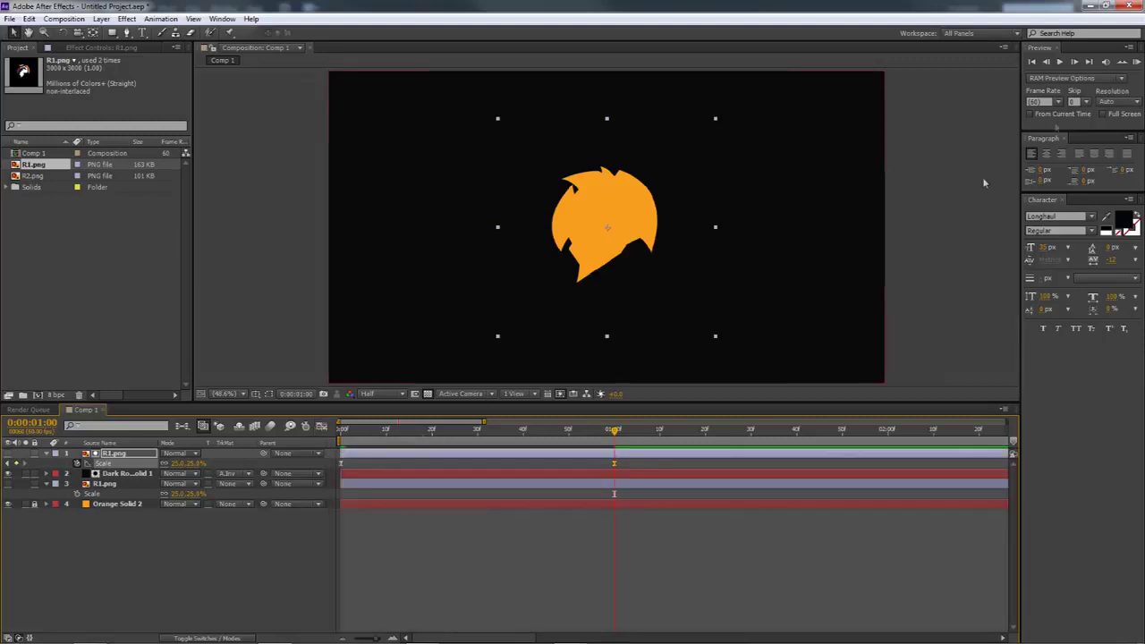
click(1136, 61)
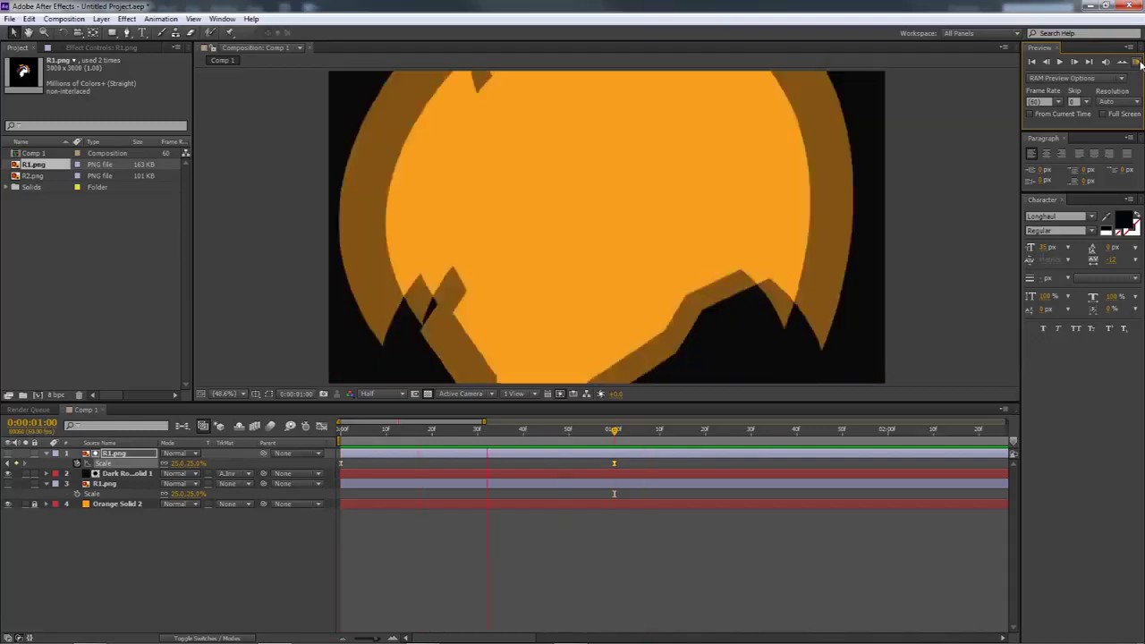
key(space)
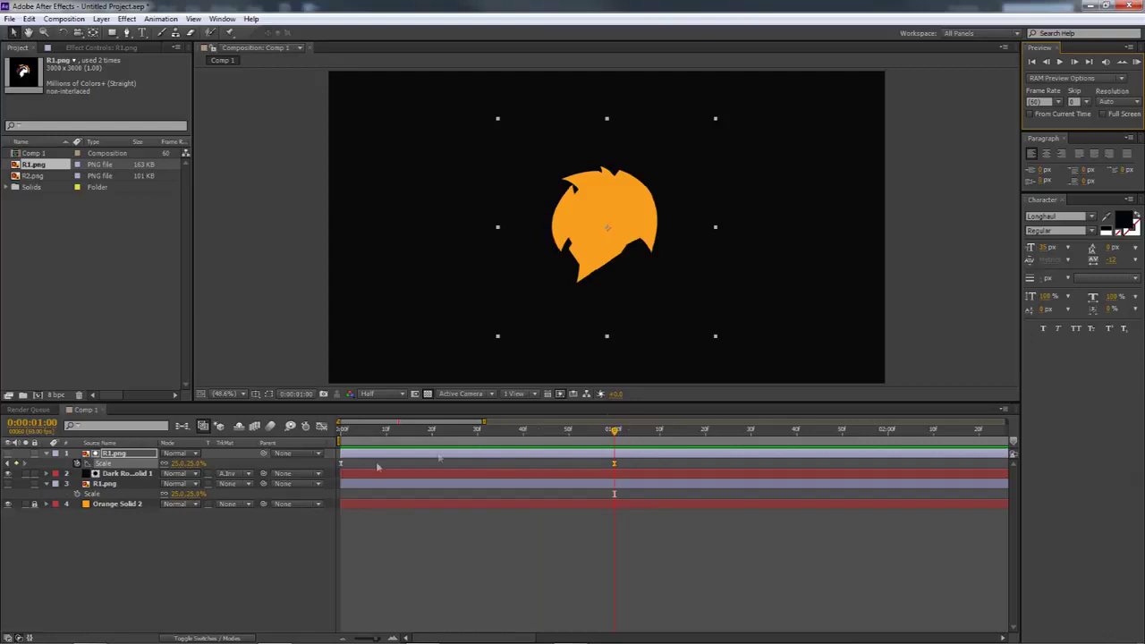
Step: Make the lower R1.png logo layer visible and move it to the top of the layer stack
click(83, 485)
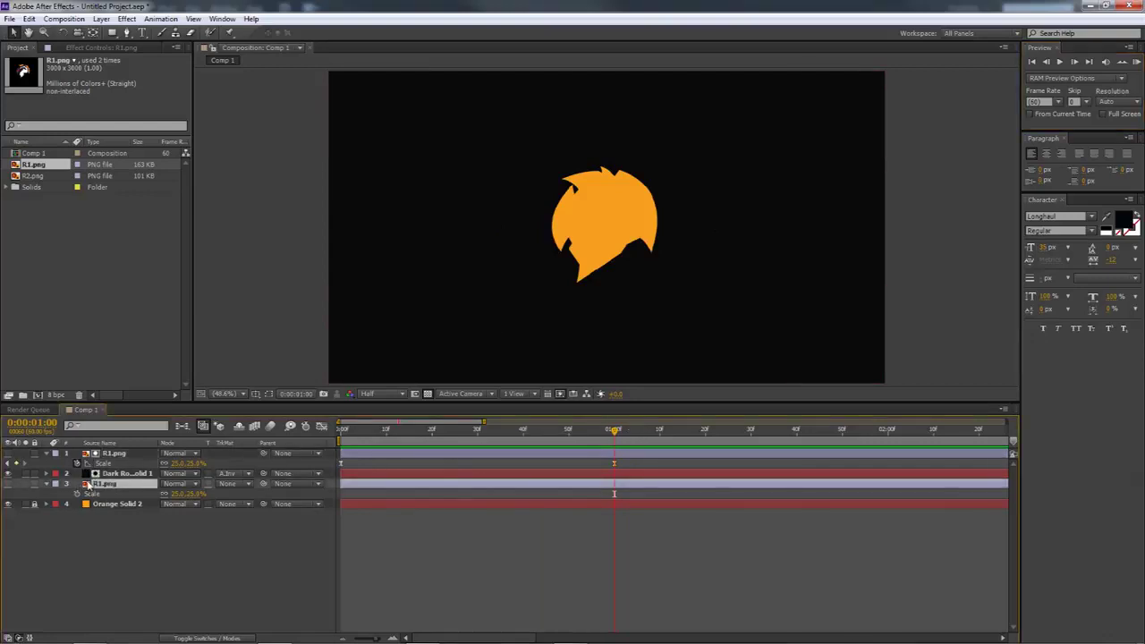
click(8, 484)
drag(103, 484, 123, 454)
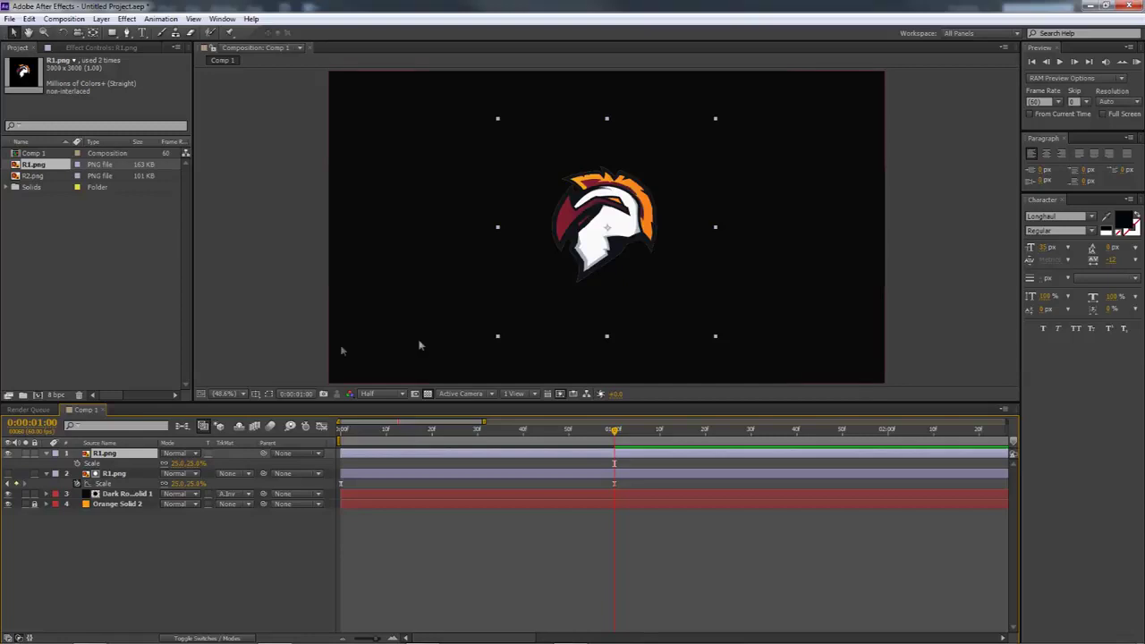
click(670, 113)
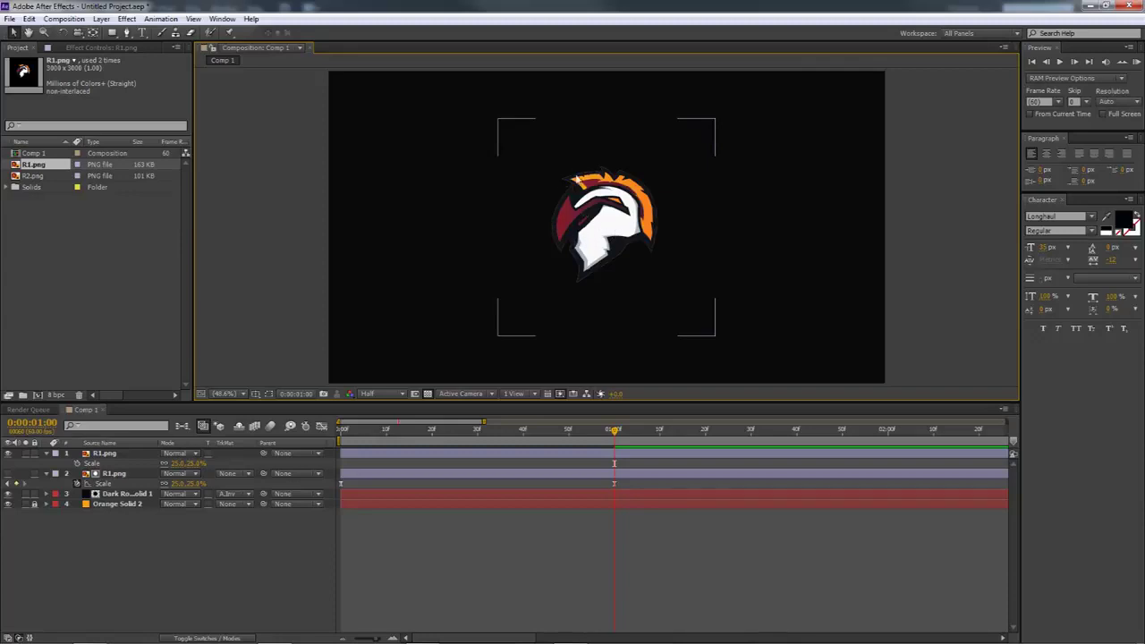
right_click(114, 546)
mouse_move(223, 414)
click(320, 499)
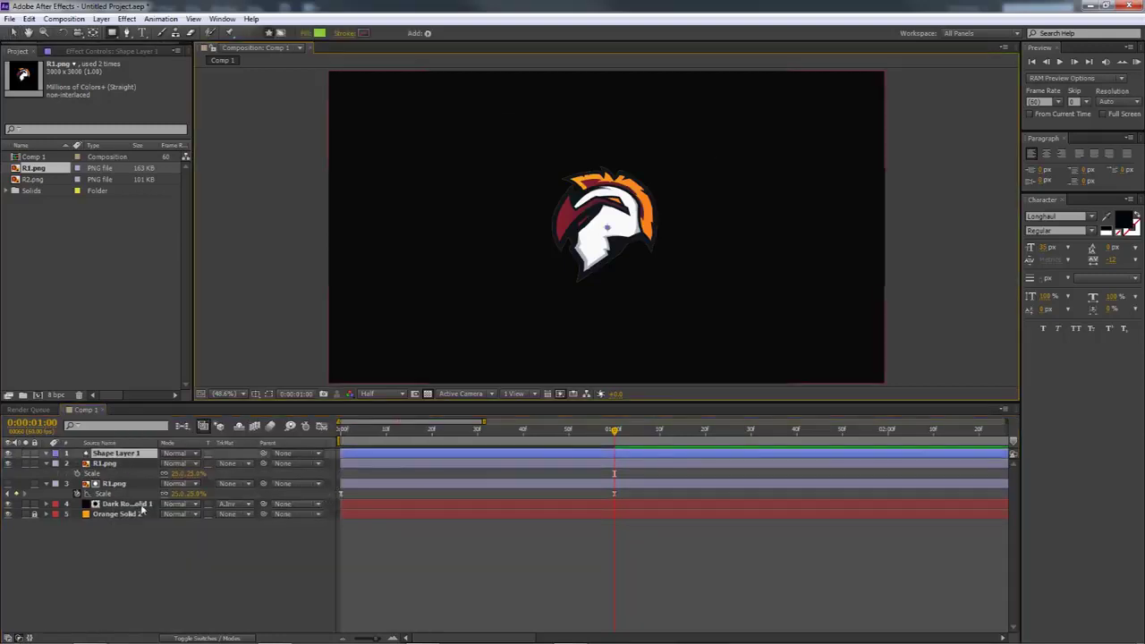
key(Delete)
Step: Create a new solid, sampling the helmet's red and darkening it to #461019
right_click(134, 536)
mouse_move(224, 408)
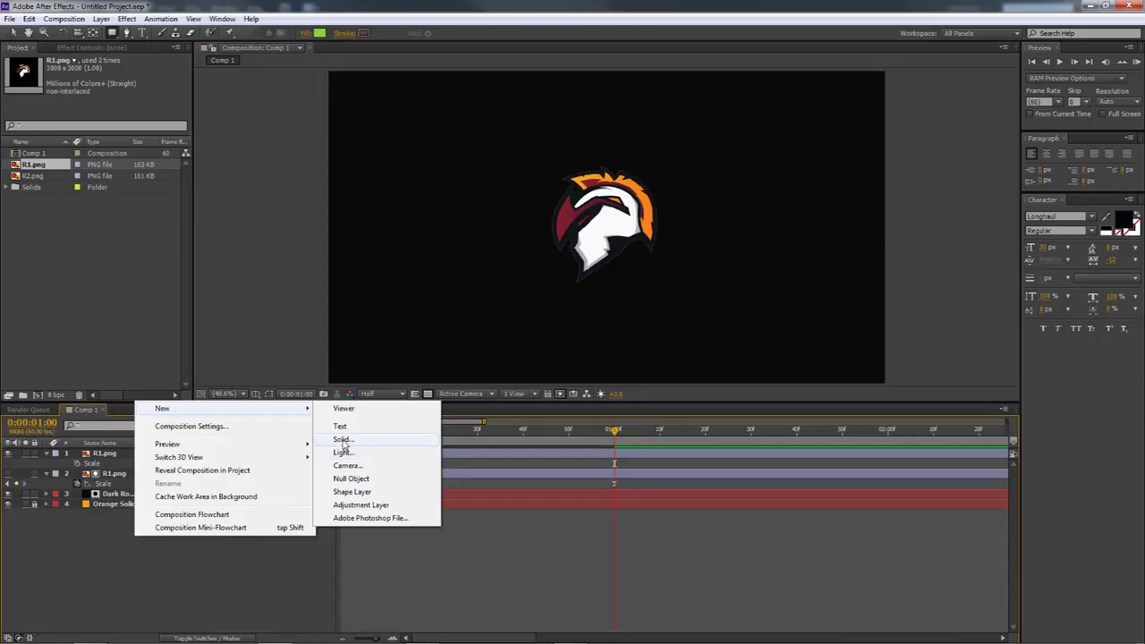
click(342, 440)
click(759, 380)
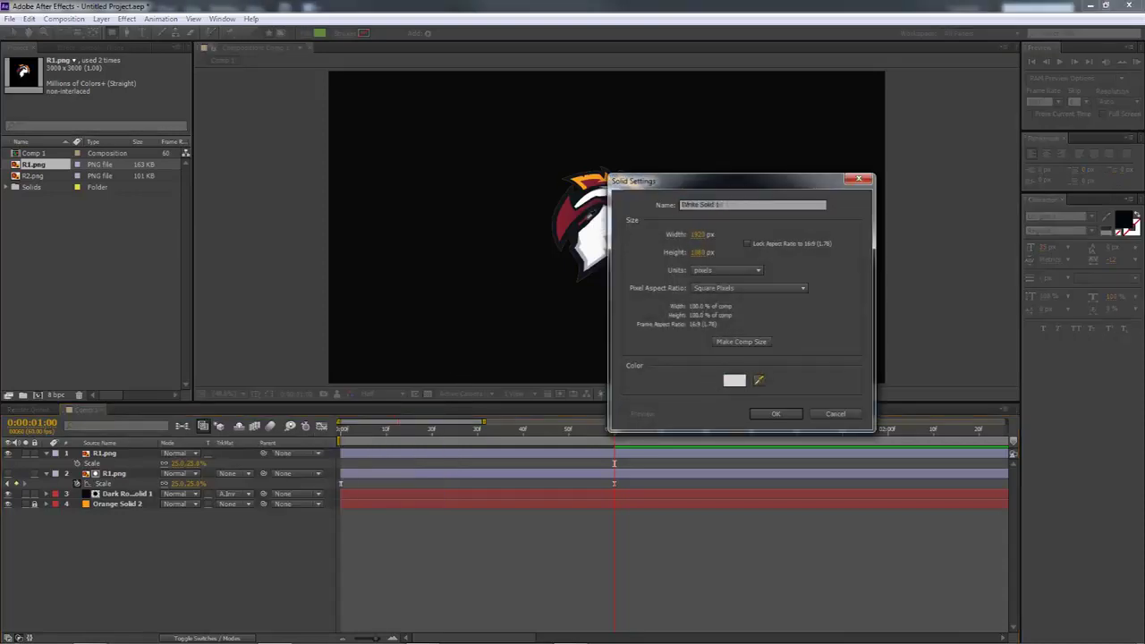
click(572, 199)
click(734, 380)
click(857, 463)
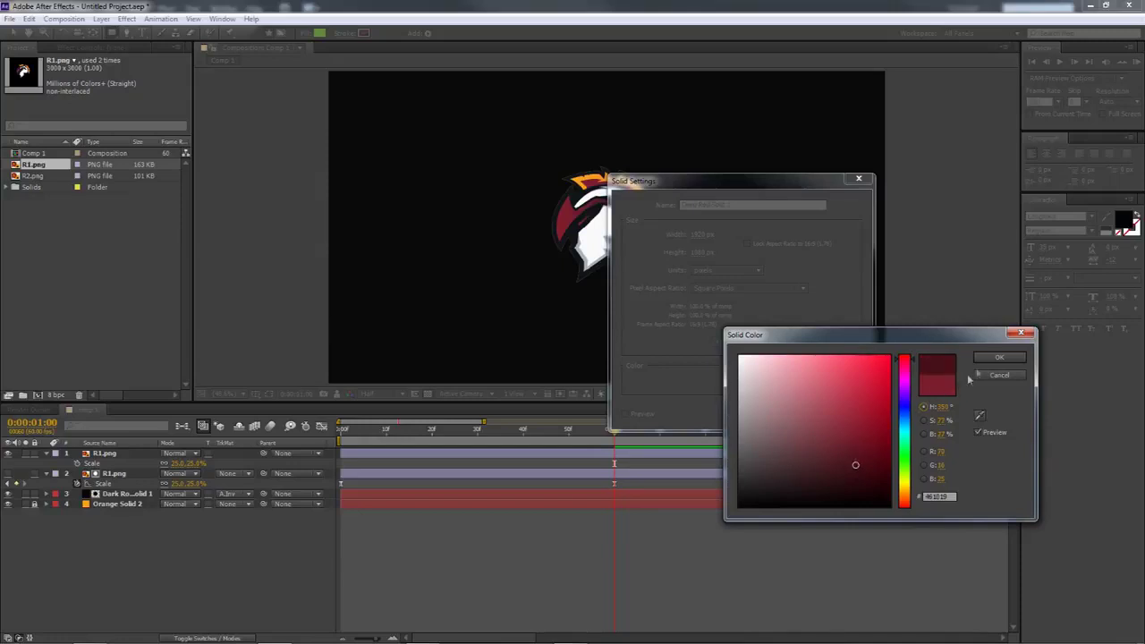
click(997, 357)
click(769, 414)
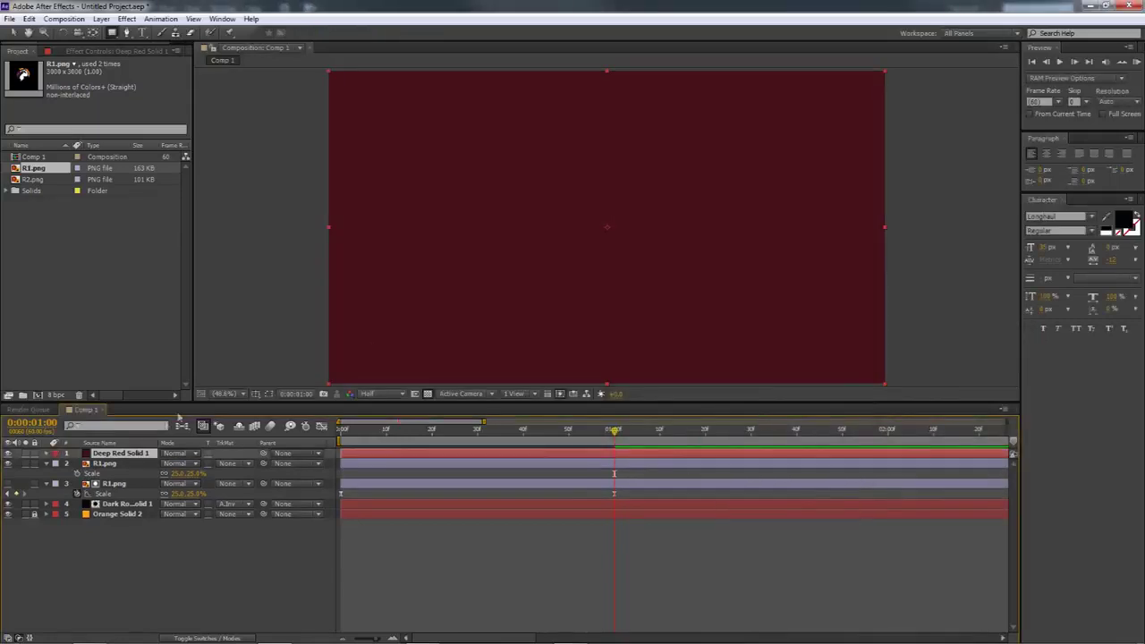
Step: Move the deep red solid between the dark and orange solids, check the reveal with the logo hidden, and lock it
drag(117, 454, 105, 508)
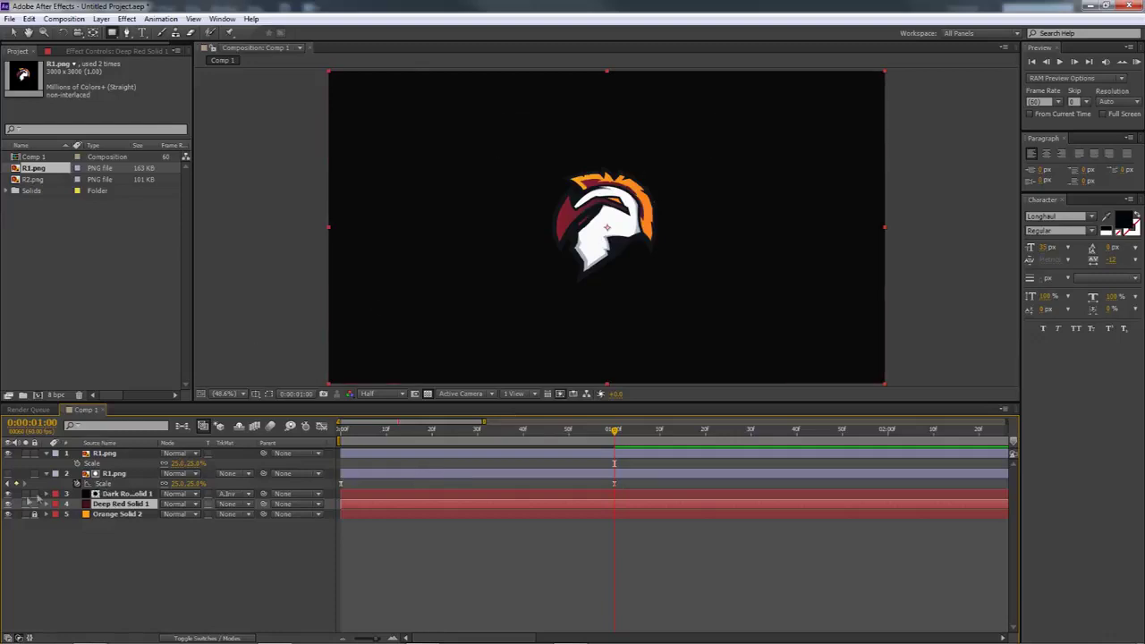
click(8, 453)
drag(352, 435, 601, 438)
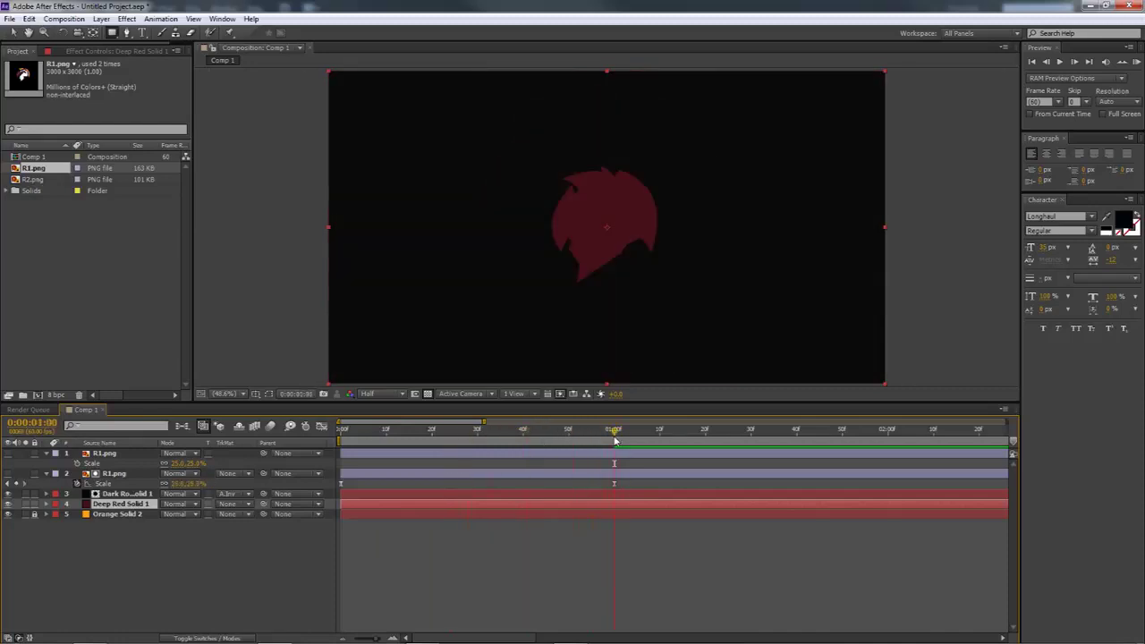
click(34, 503)
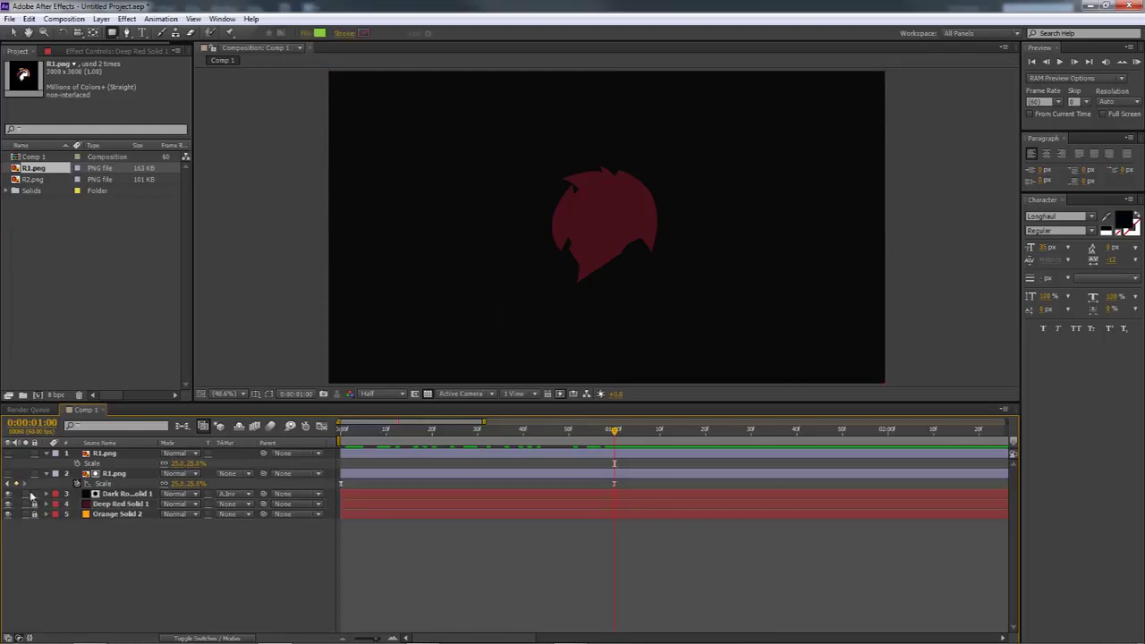
Step: Scrub the reveal up to one second with the logo hidden, and make the top R1.png layer visible again
click(8, 454)
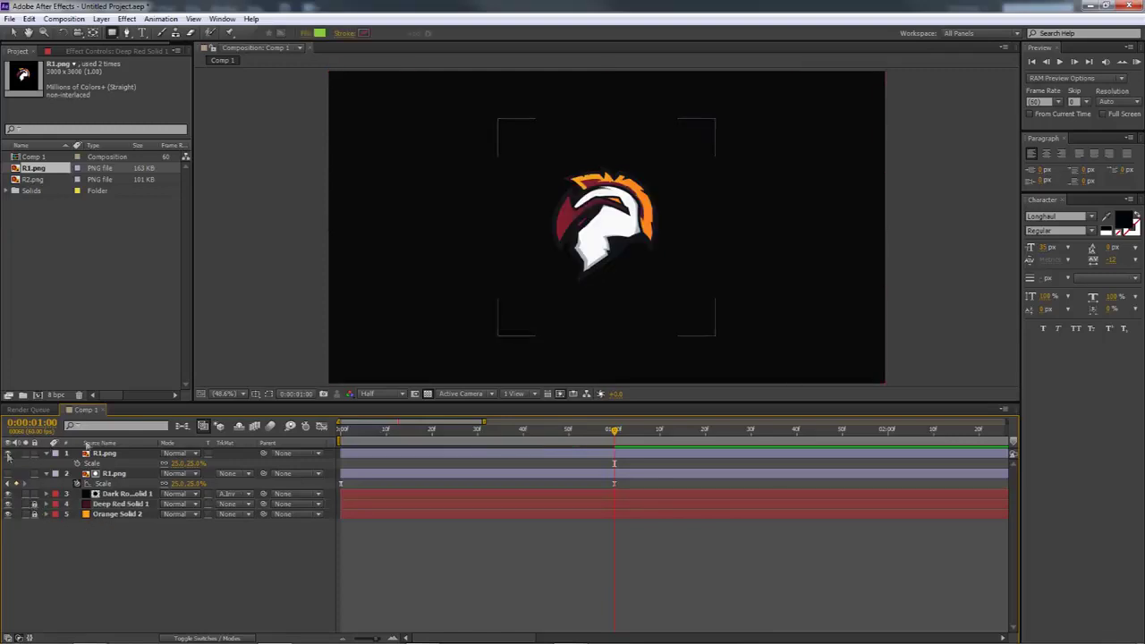
key(space)
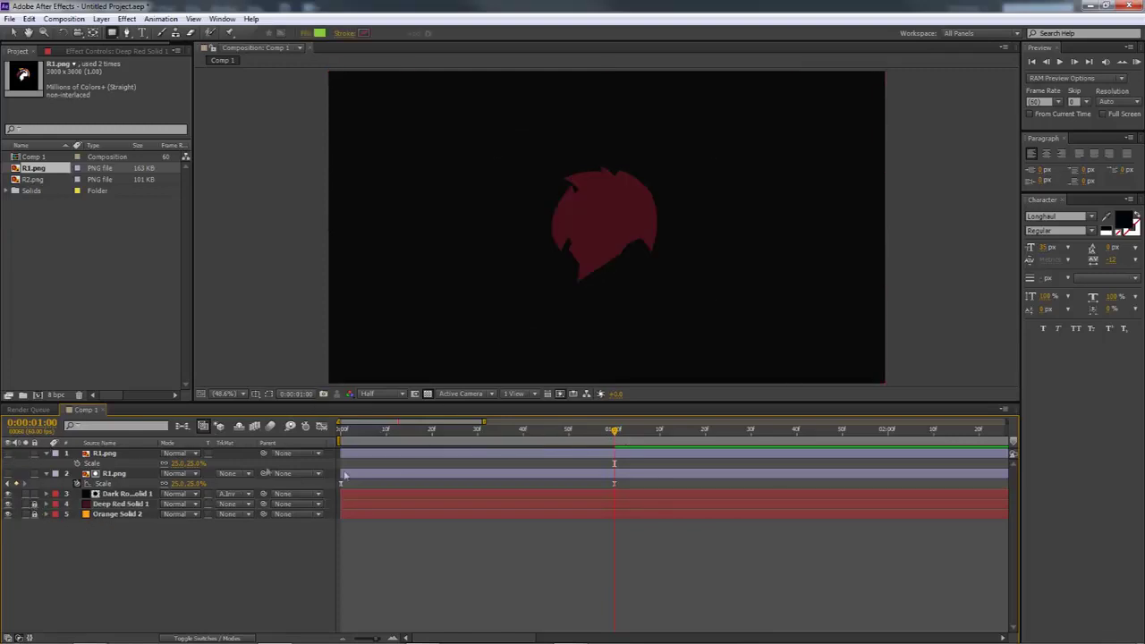
drag(338, 438, 616, 441)
click(103, 453)
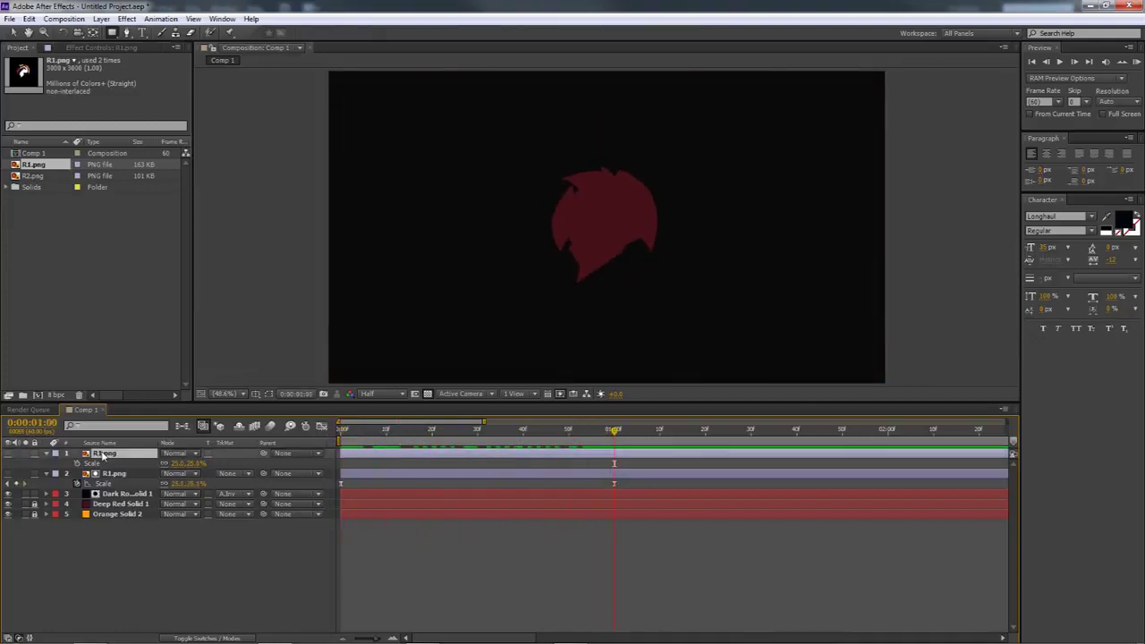
click(8, 455)
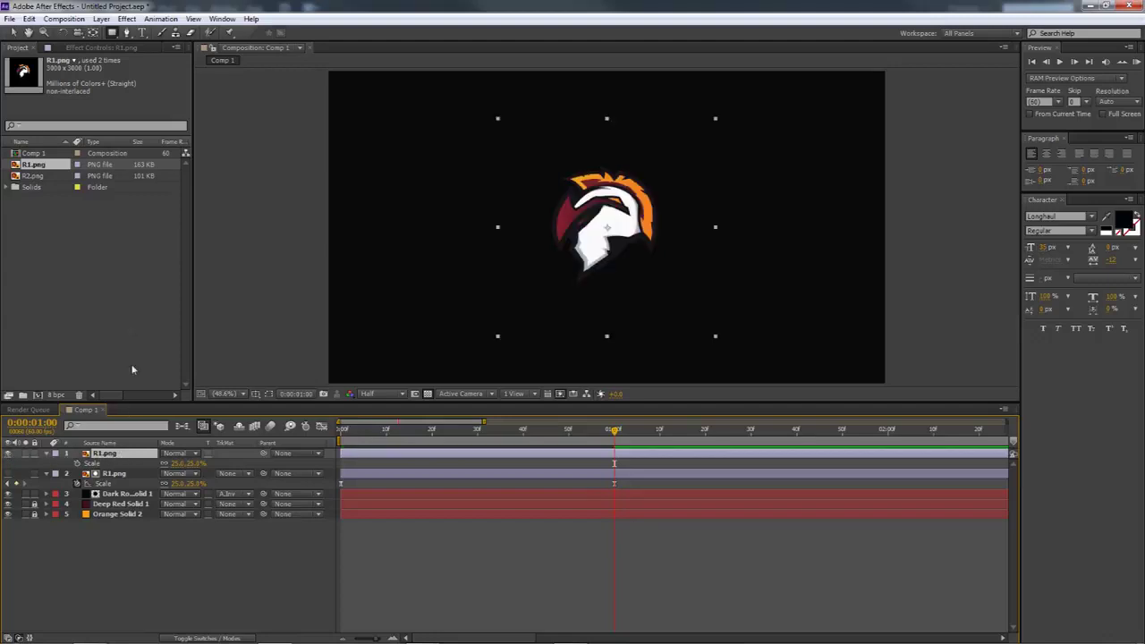
Step: Apply the CC Jaws transition to the top R1.png layer and set its shape to RoboJaw
click(134, 18)
mouse_move(154, 339)
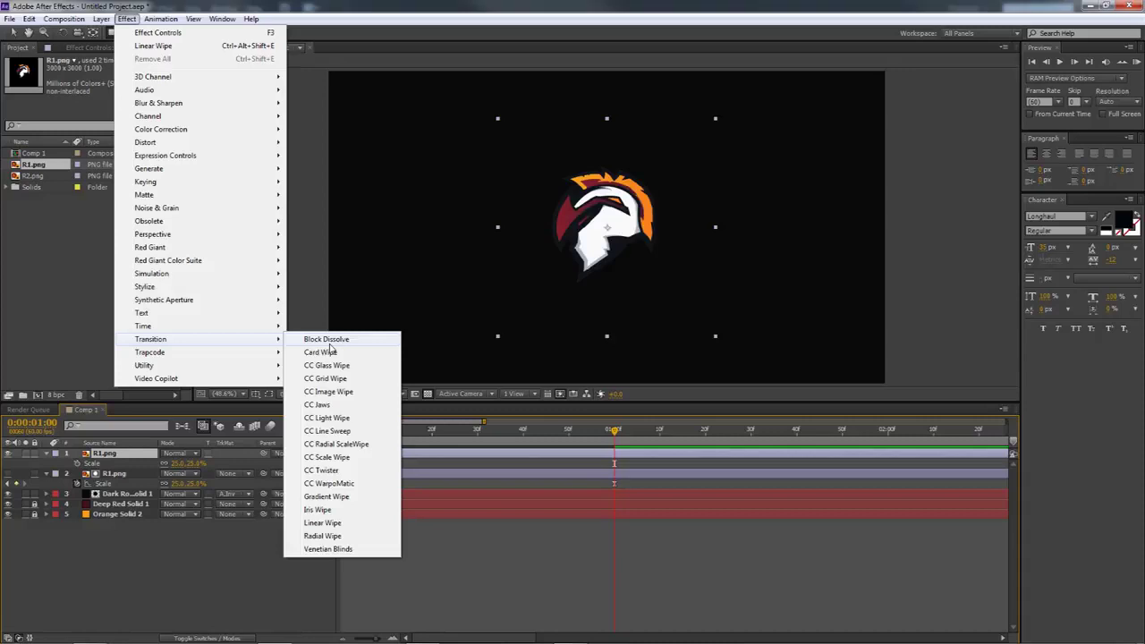
click(329, 406)
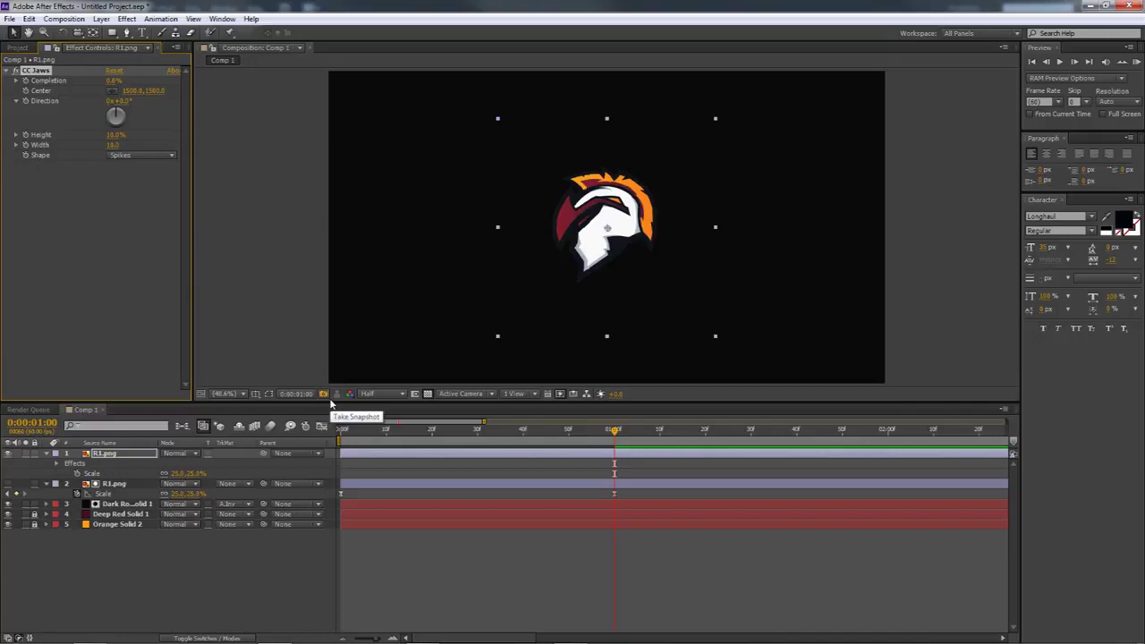
click(123, 157)
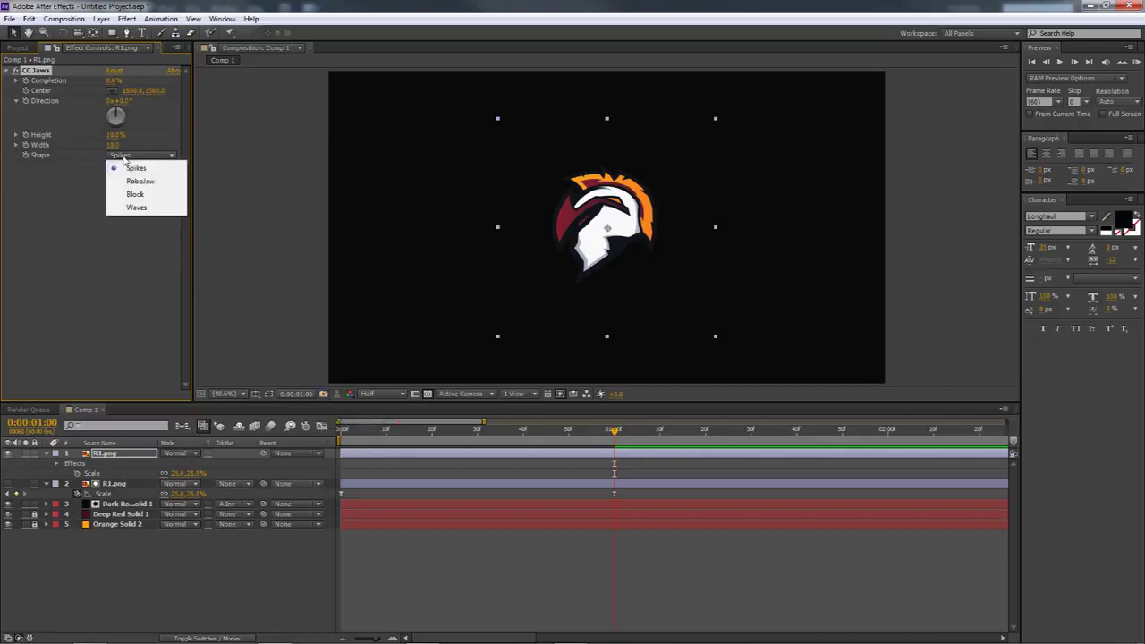
click(151, 182)
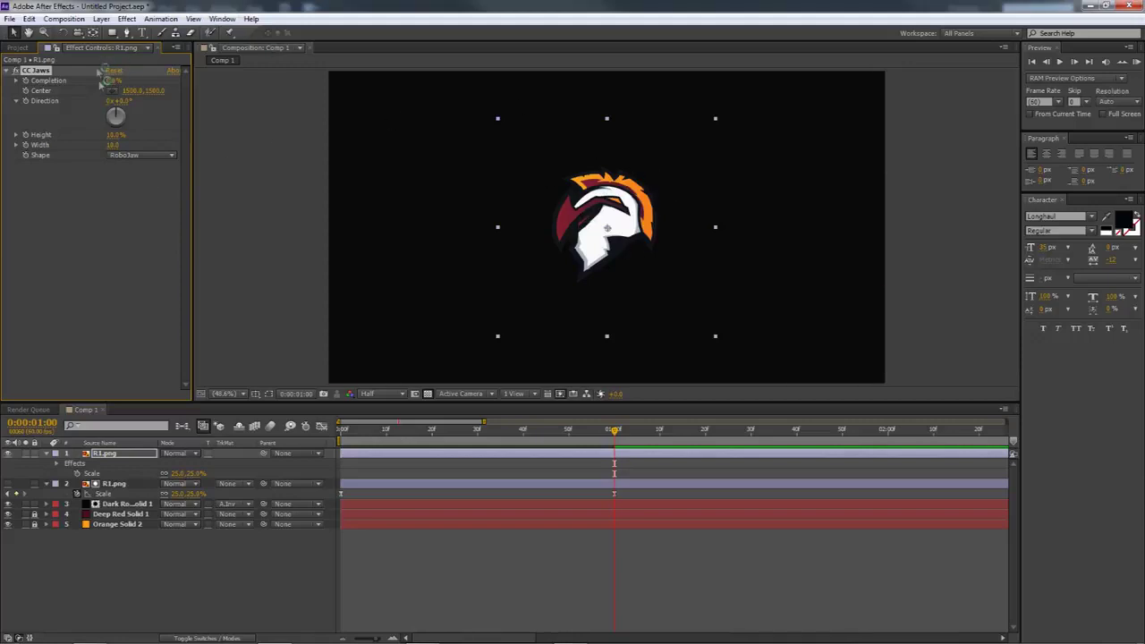
Step: Try out different CC Jaws Completion values on the logo and return Completion to 0%
drag(113, 82, 42, 86)
mouse_move(114, 80)
mouse_down()
mouse_move(147, 81)
mouse_move(97, 85)
mouse_move(148, 82)
mouse_move(121, 82)
mouse_up()
click(126, 19)
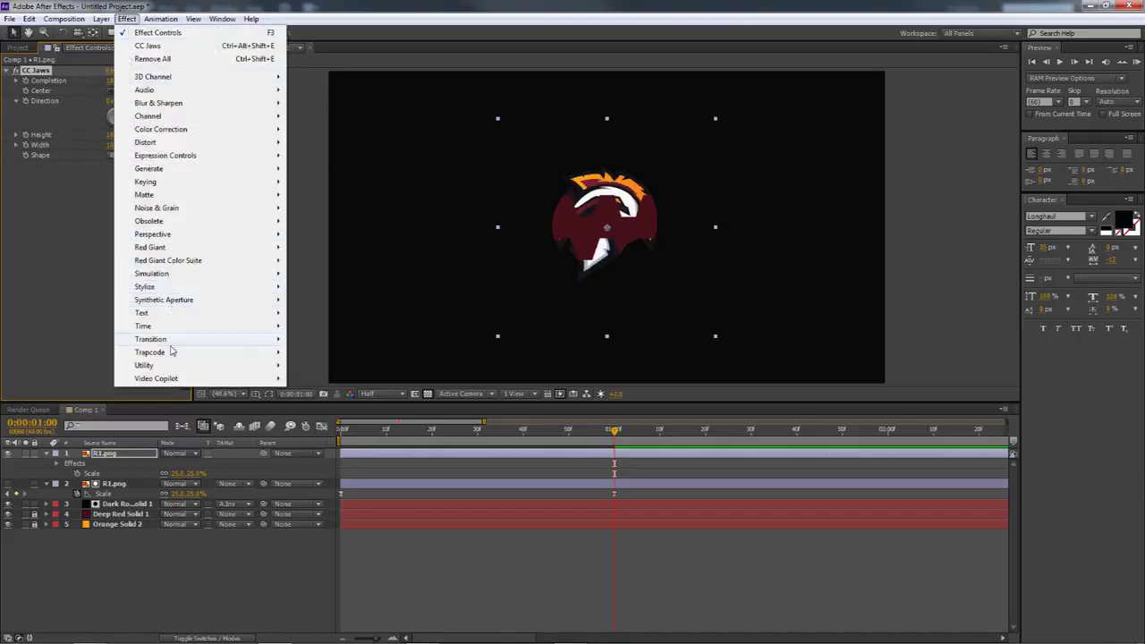
click(143, 19)
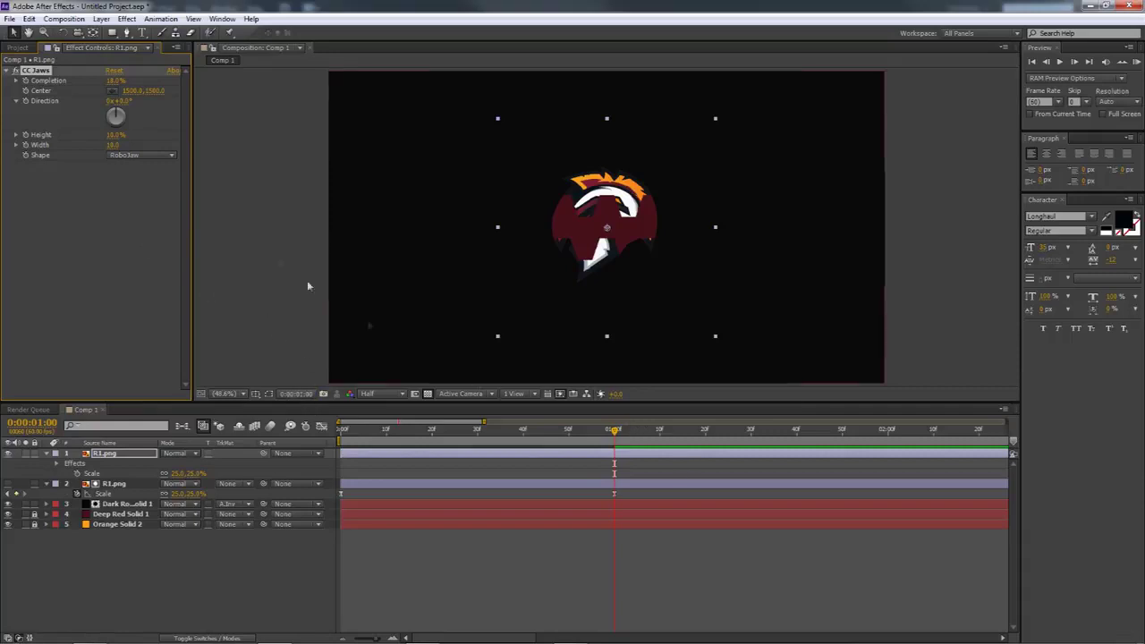
drag(112, 80, 77, 72)
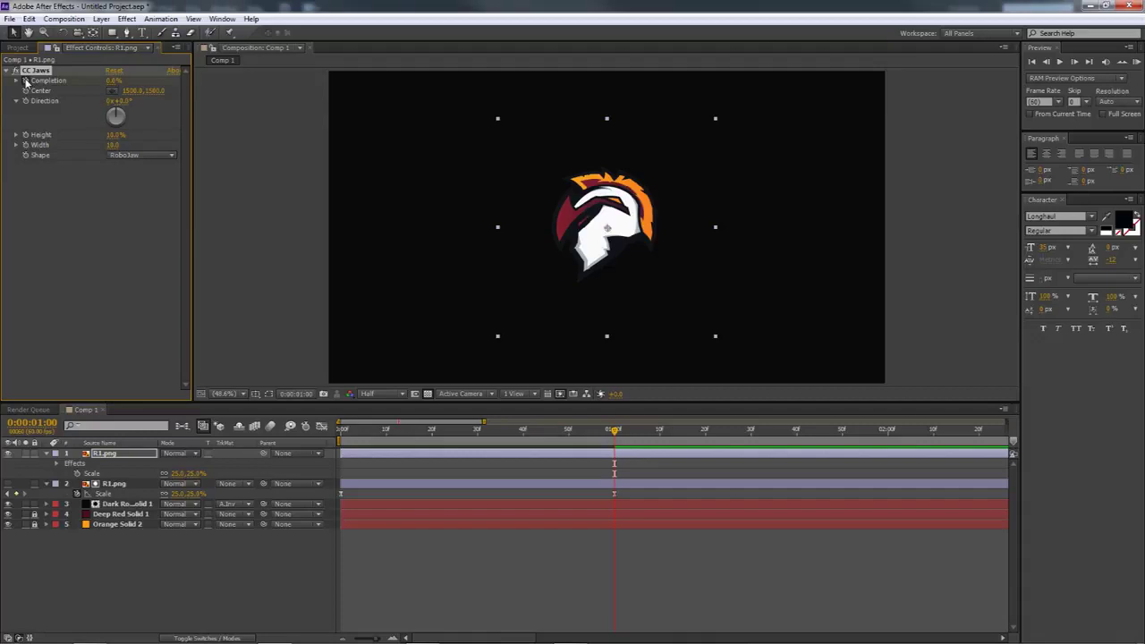
Step: Keyframe the logo's CC Jaws Completion at 0% at one second and reveal that keyframe in the timeline
key(u)
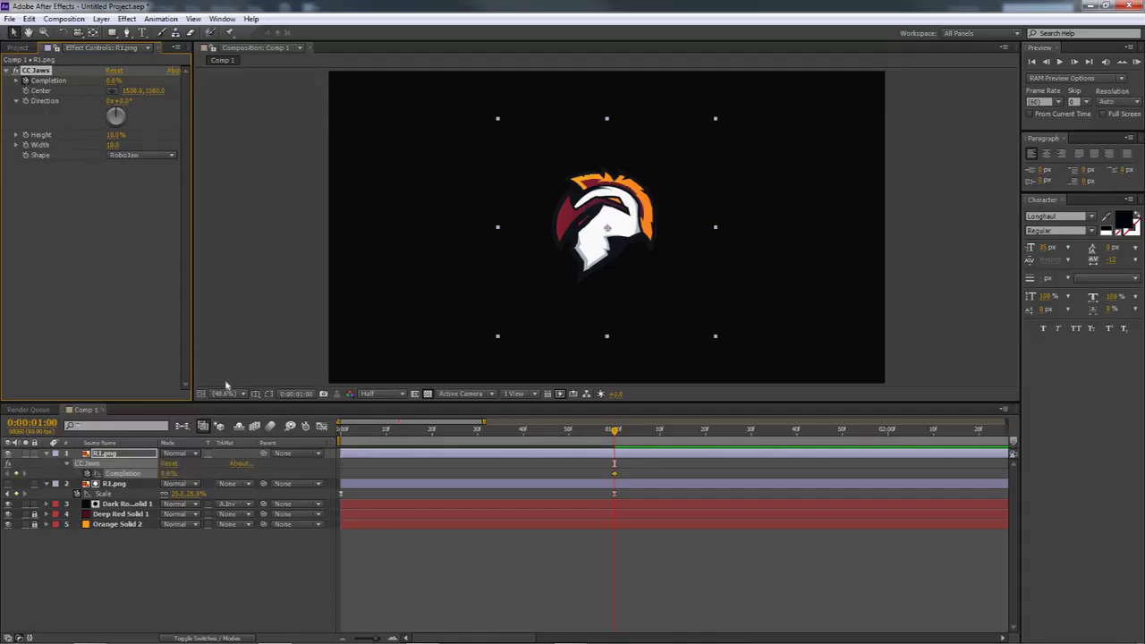
key(u)
click(104, 455)
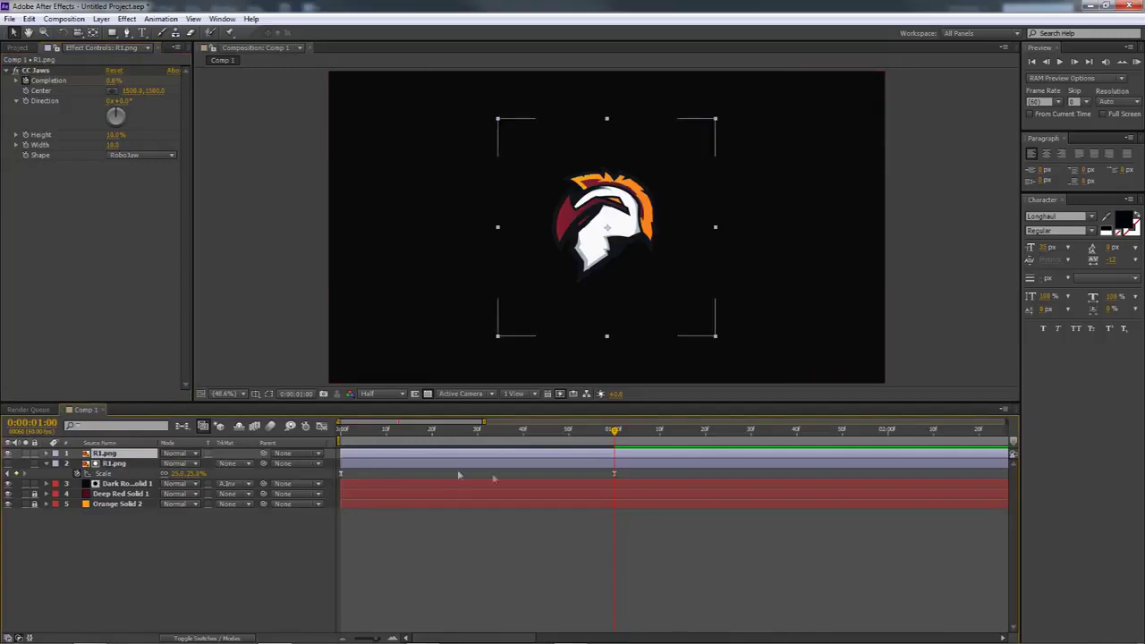
key(u)
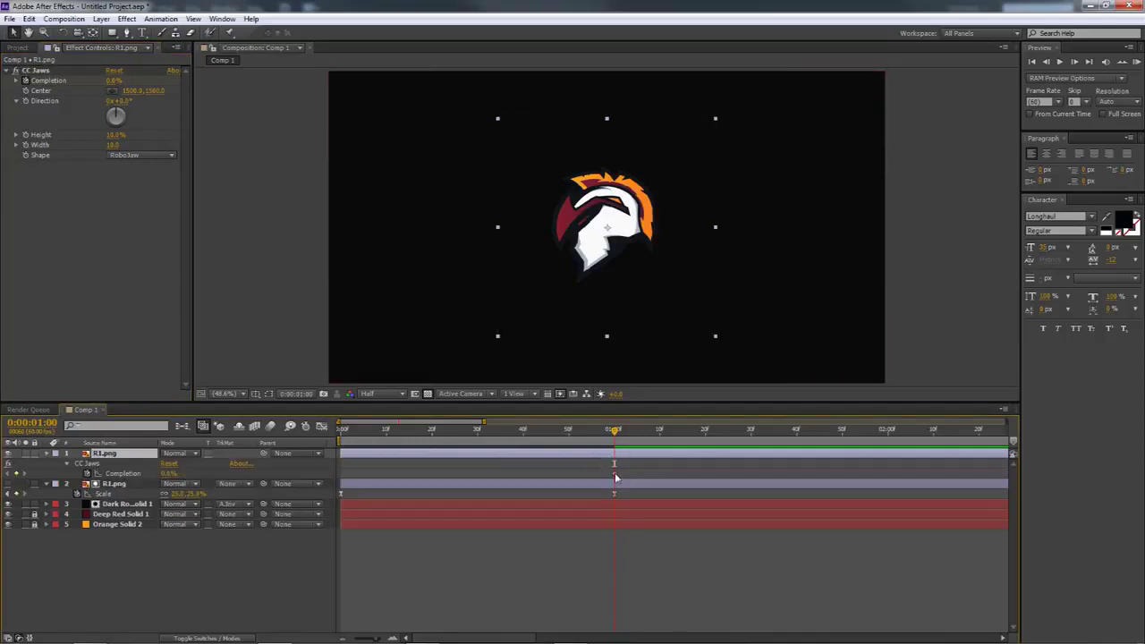
click(615, 474)
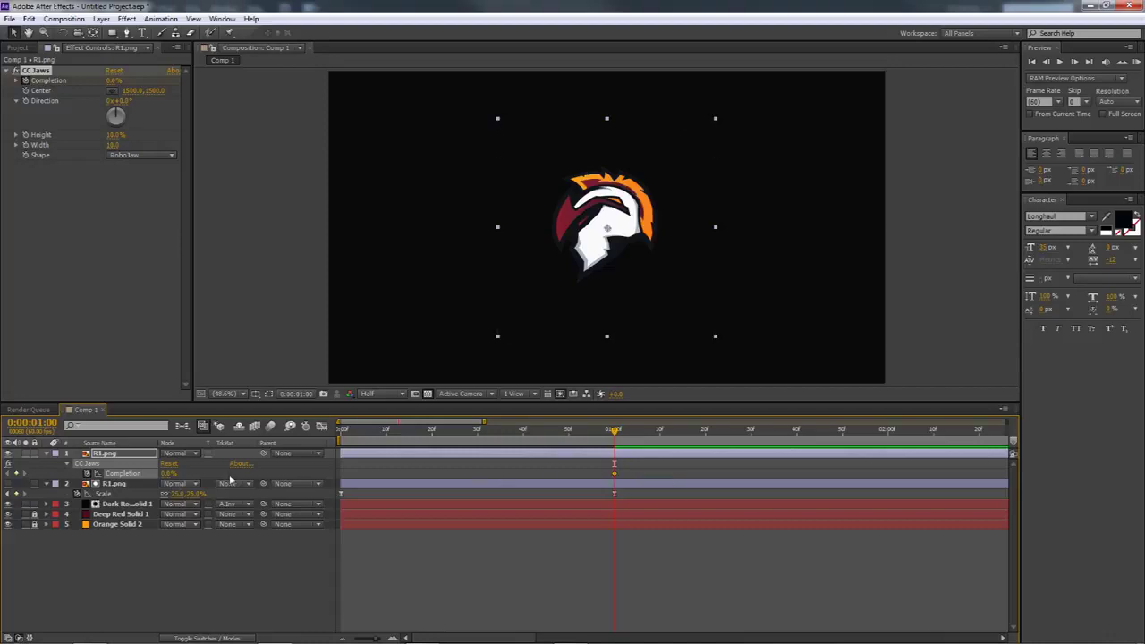
Step: Add a 100% CC Jaws Completion keyframe at frame 33 and shift it earlier to about frame 14
click(421, 432)
drag(421, 432, 492, 444)
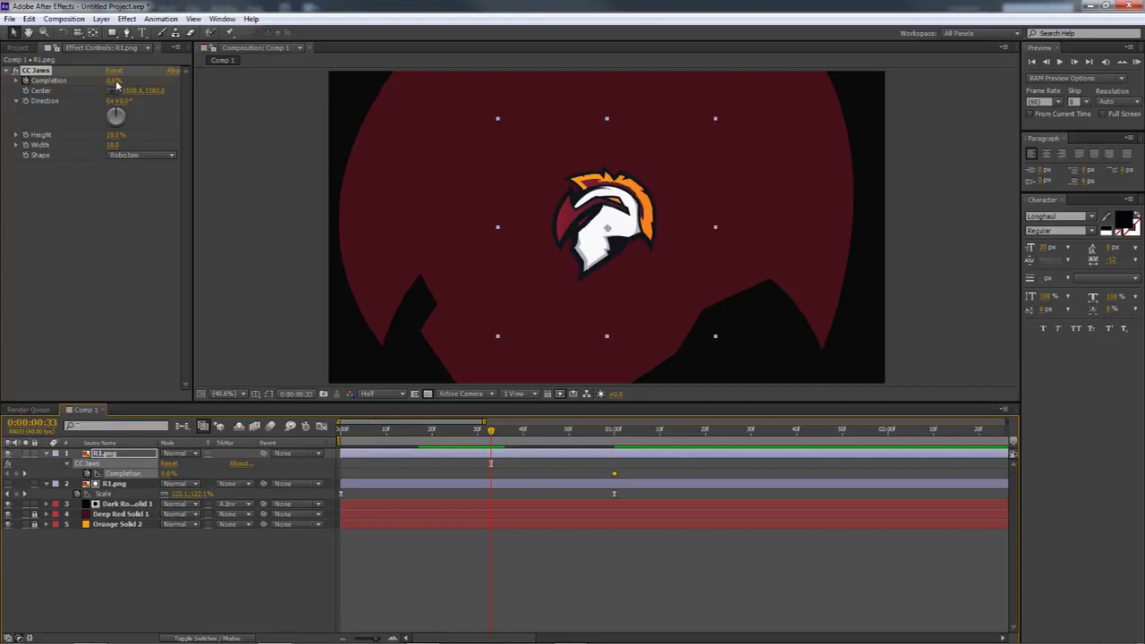
drag(113, 84, 179, 84)
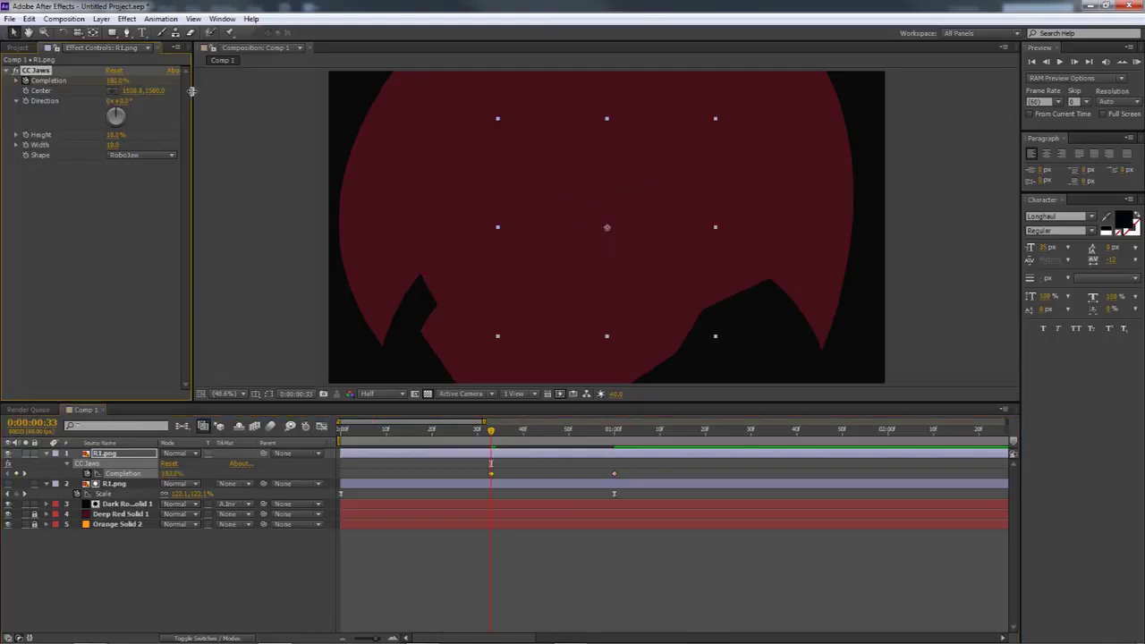
drag(491, 444, 611, 470)
Step: Apply Easy Ease to both CC Jaws Completion keyframes and display their speed curve in the Graph Editor
drag(394, 474, 644, 488)
right_click(615, 473)
mouse_move(674, 609)
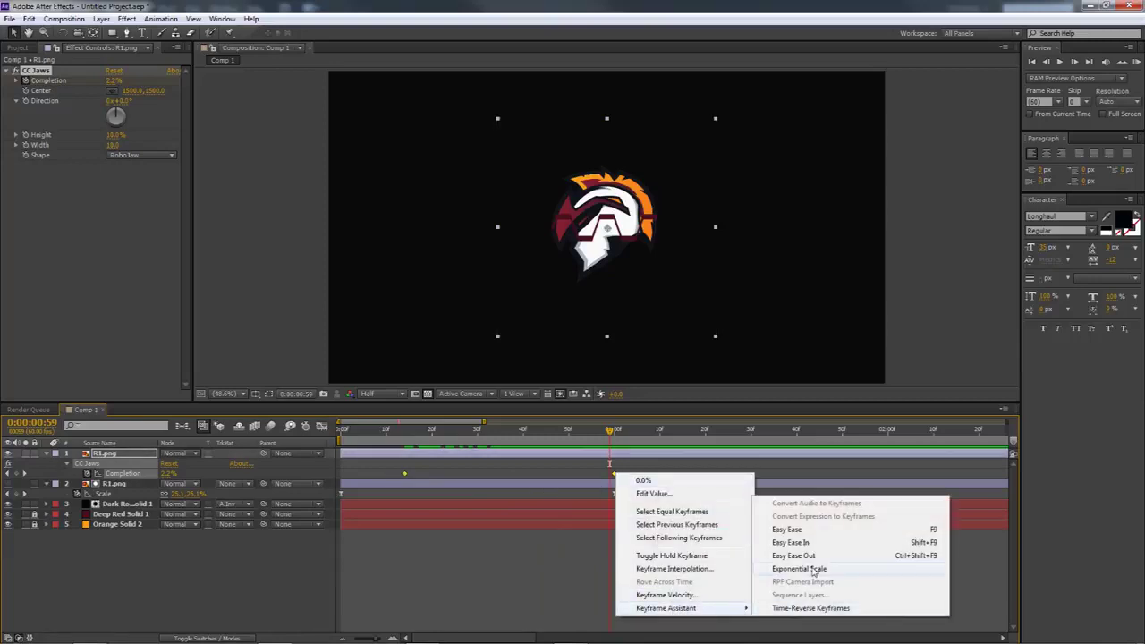
click(806, 534)
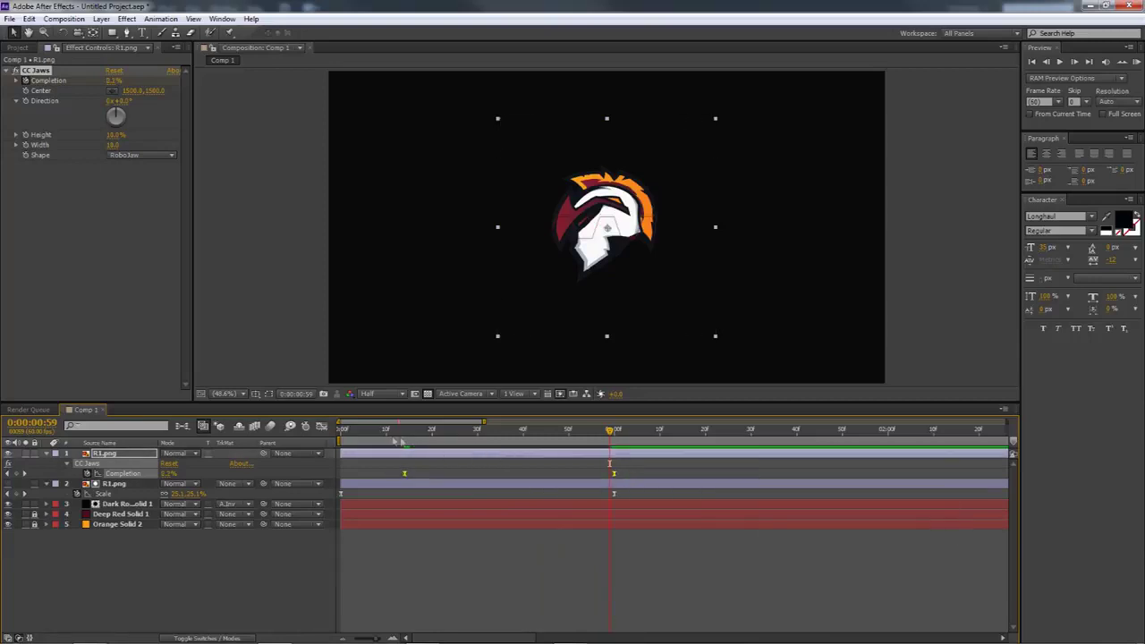
click(322, 426)
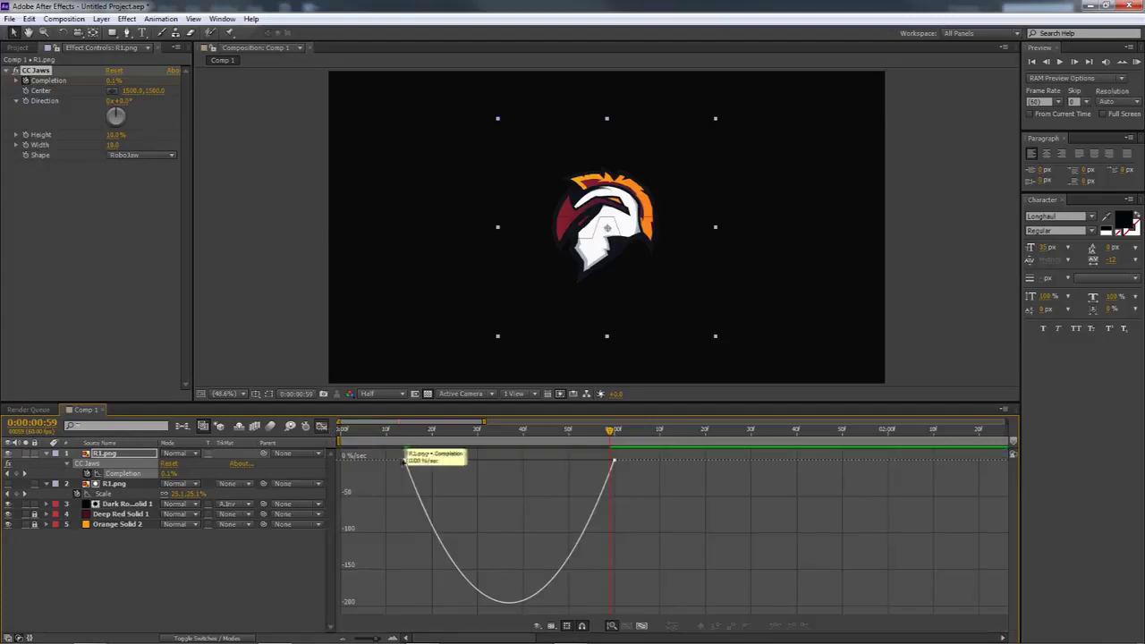
Step: Lengthen the easing at both CC Jaws Completion keyframes for a steeper speed curve and preview the animation
click(412, 466)
drag(441, 461, 466, 464)
drag(579, 461, 563, 460)
key(shift+F3)
click(1136, 61)
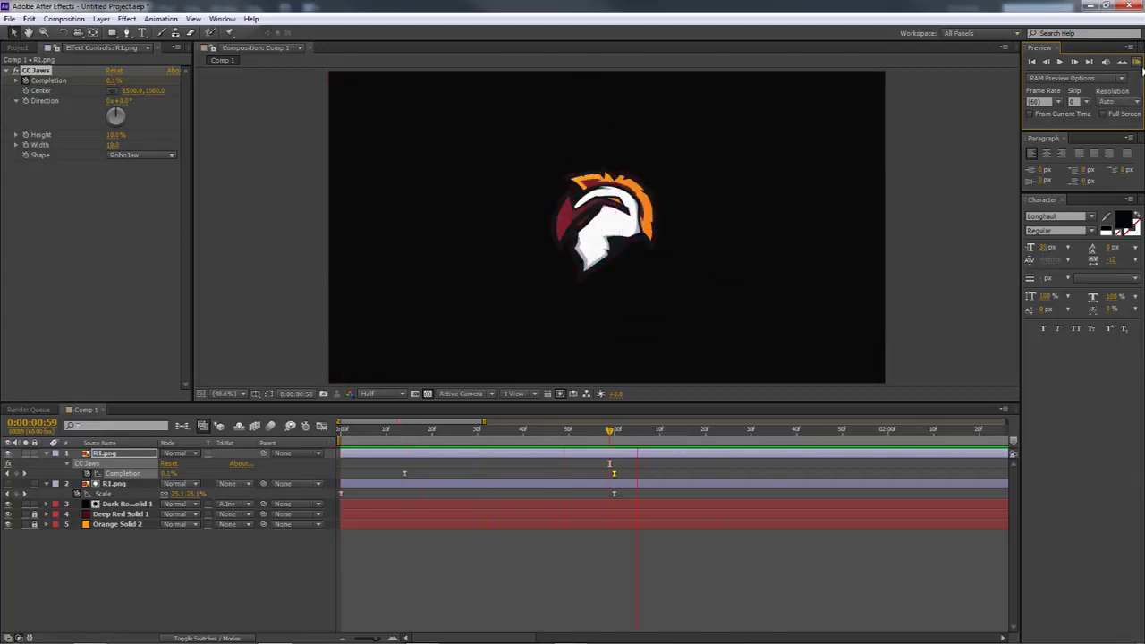
click(848, 223)
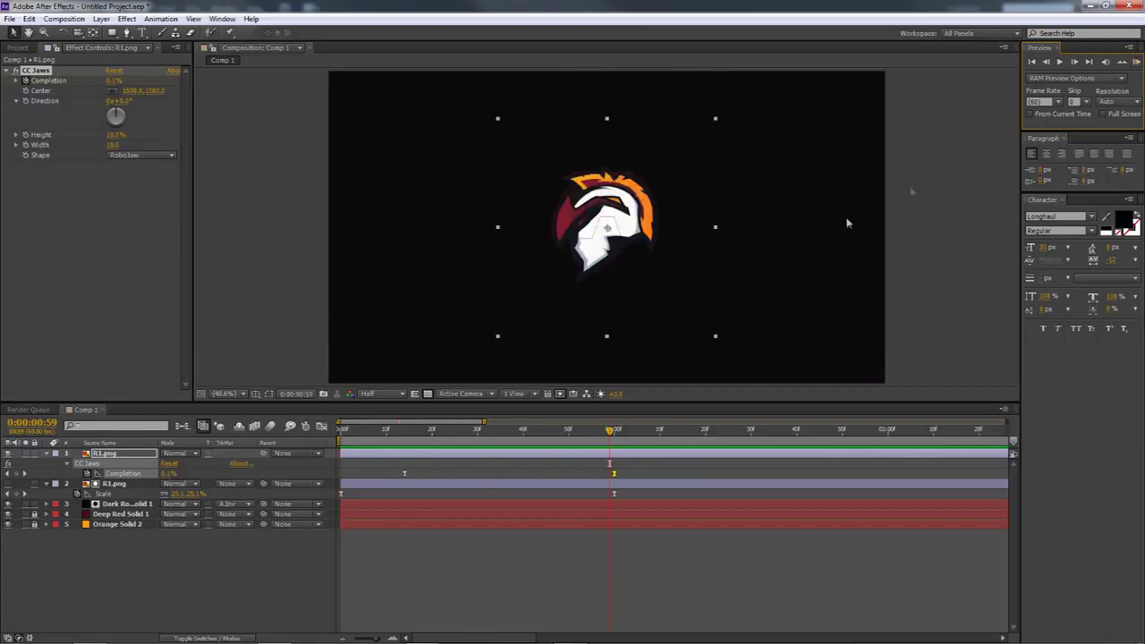
Step: Add R2.png directly beneath the top R1.png layer and set its scale to 25%
click(48, 454)
click(47, 464)
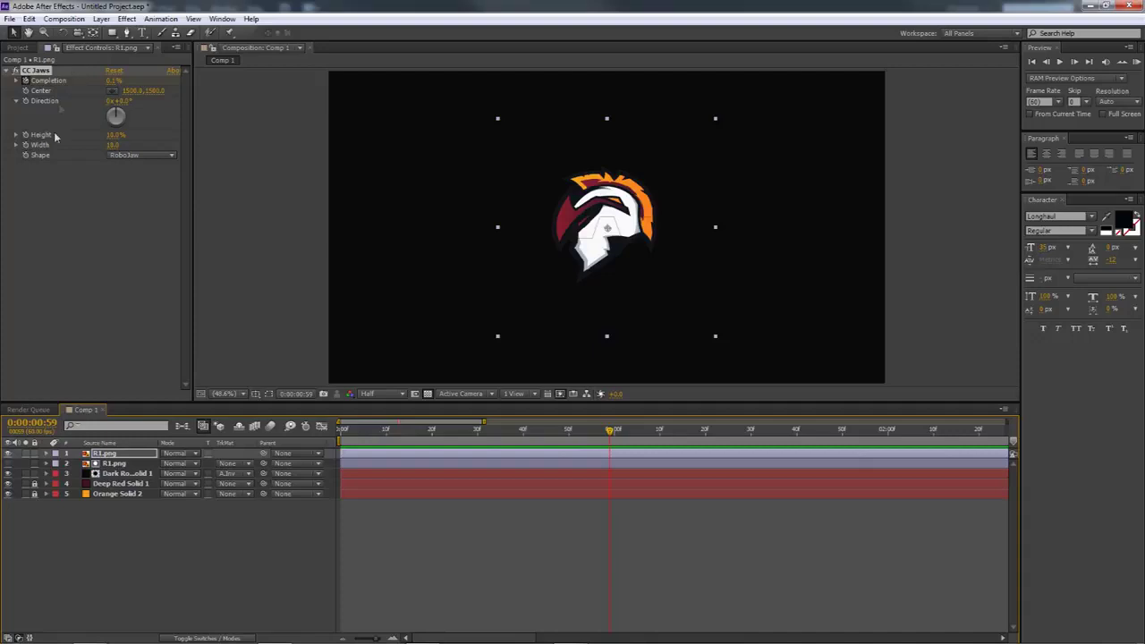
click(17, 47)
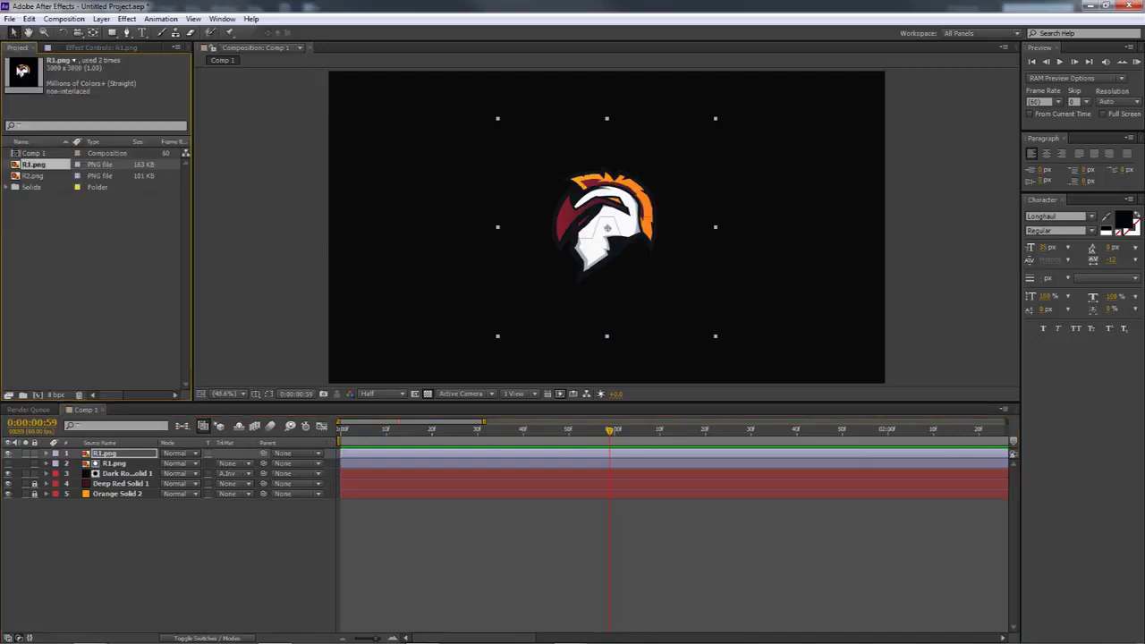
click(29, 176)
drag(29, 176, 105, 464)
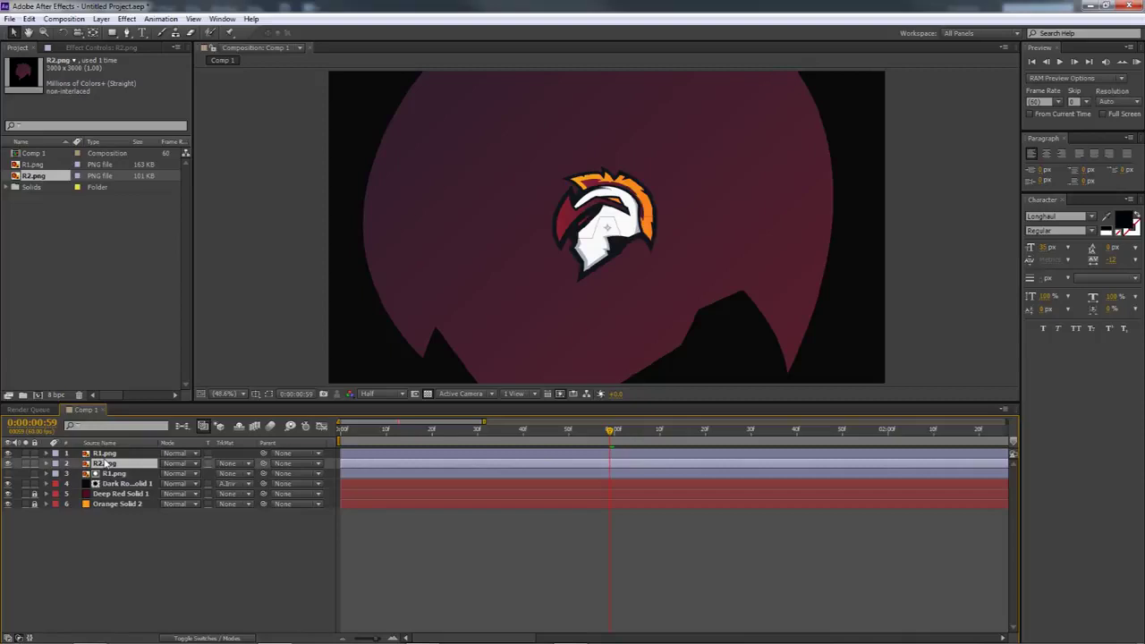
key(s)
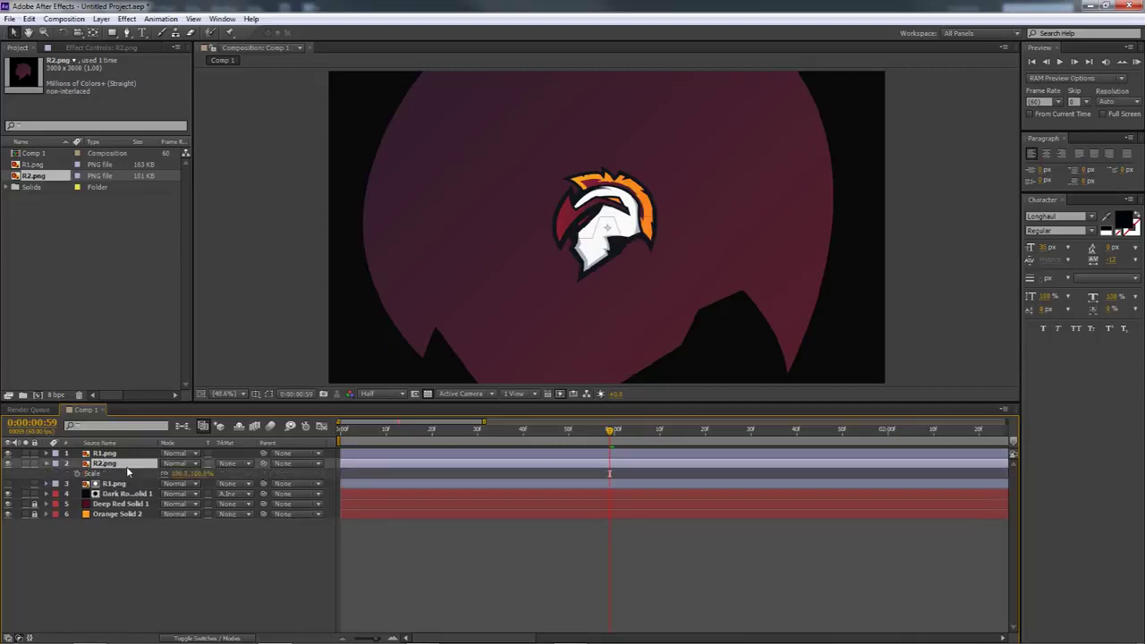
click(179, 473)
text(25)
key(Return)
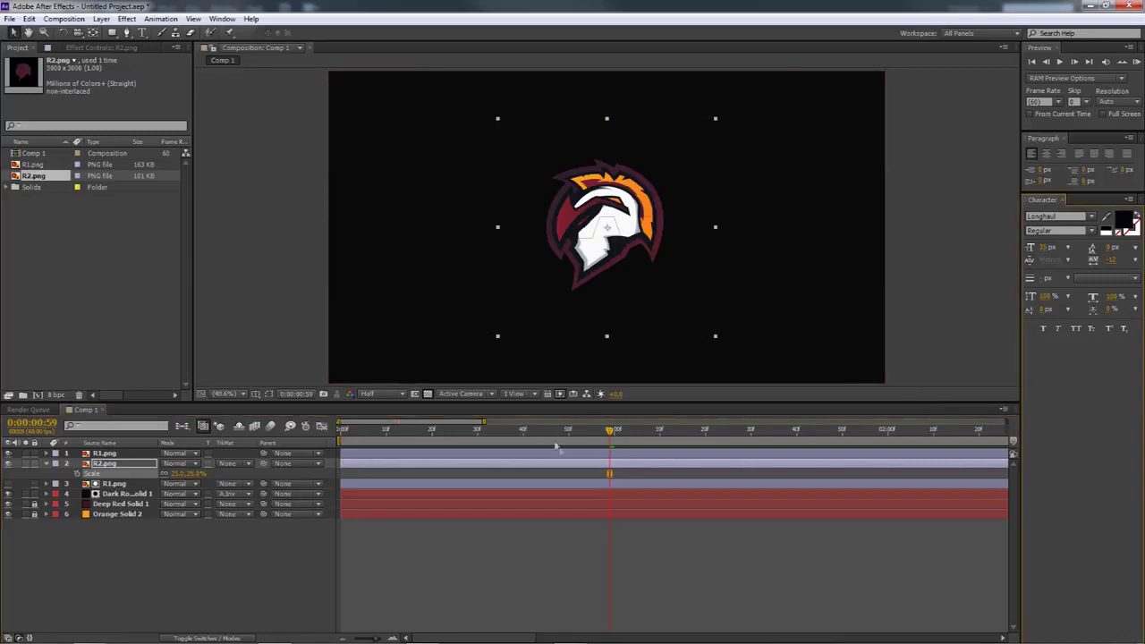
Step: At one second, examine the R2.png outline by toggling its visibility and moving it above the logo and back below
drag(608, 436, 617, 439)
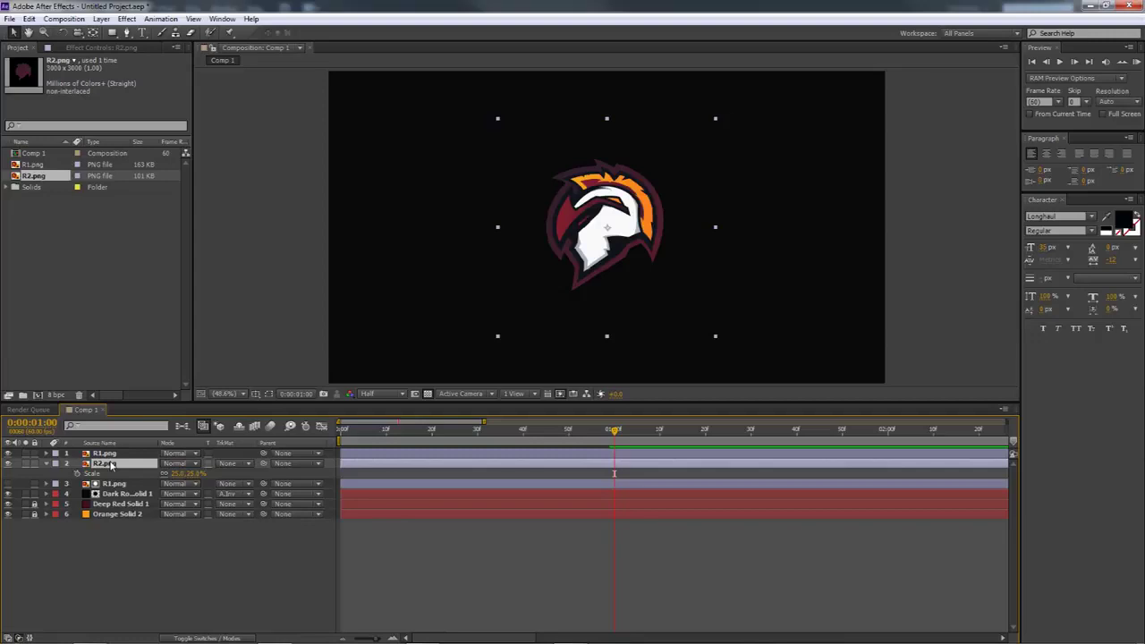
click(9, 464)
click(9, 463)
click(93, 454)
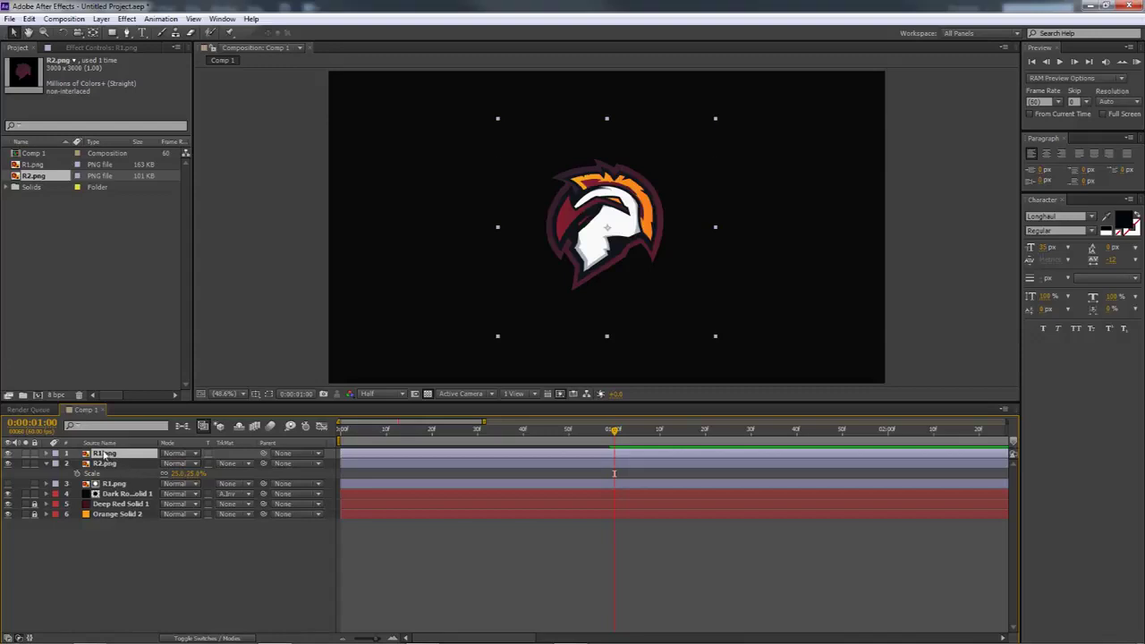
click(112, 484)
mouse_move(103, 464)
mouse_down()
mouse_move(122, 504)
mouse_move(110, 453)
mouse_up()
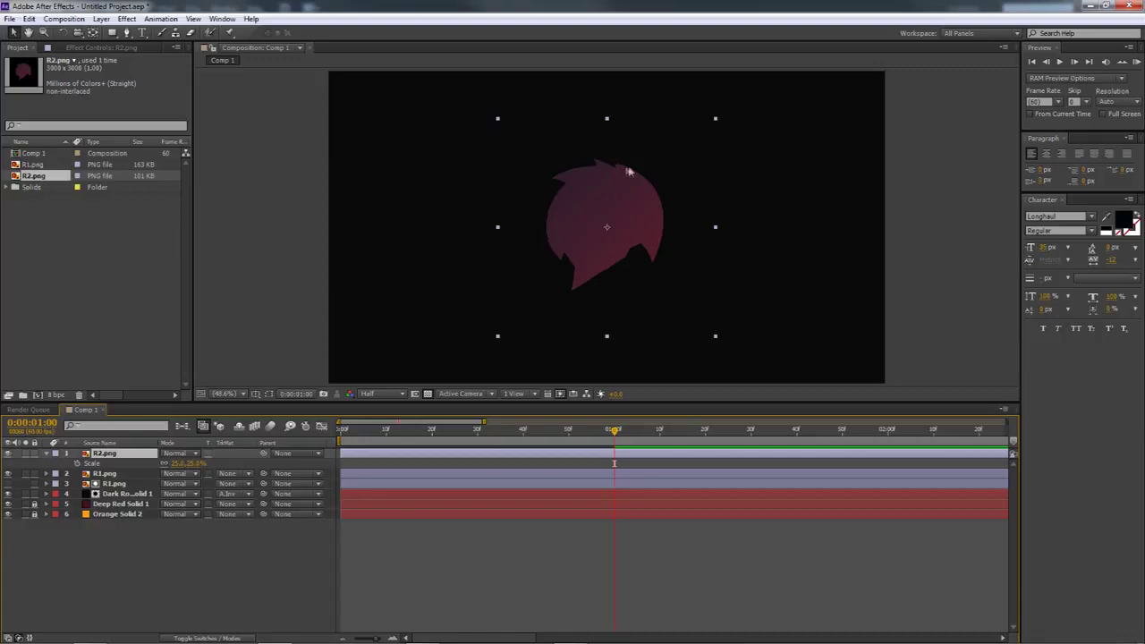
key(ctrl+bracketleft)
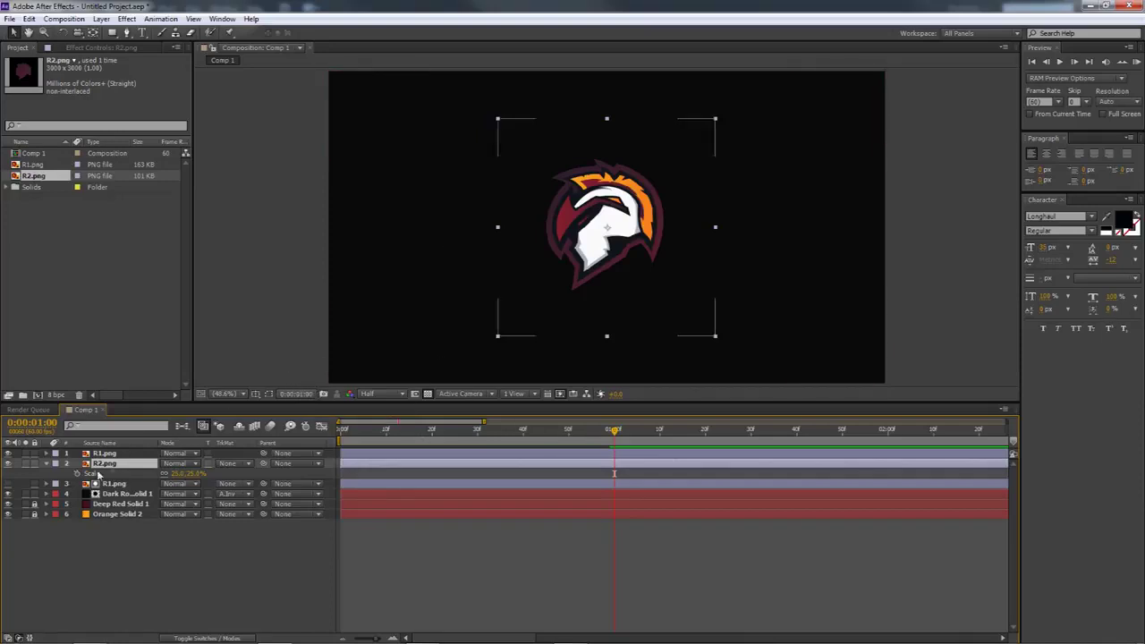
Step: Apply a Linear Wipe to R2.png and turn its wipe angle to a diagonal
click(127, 19)
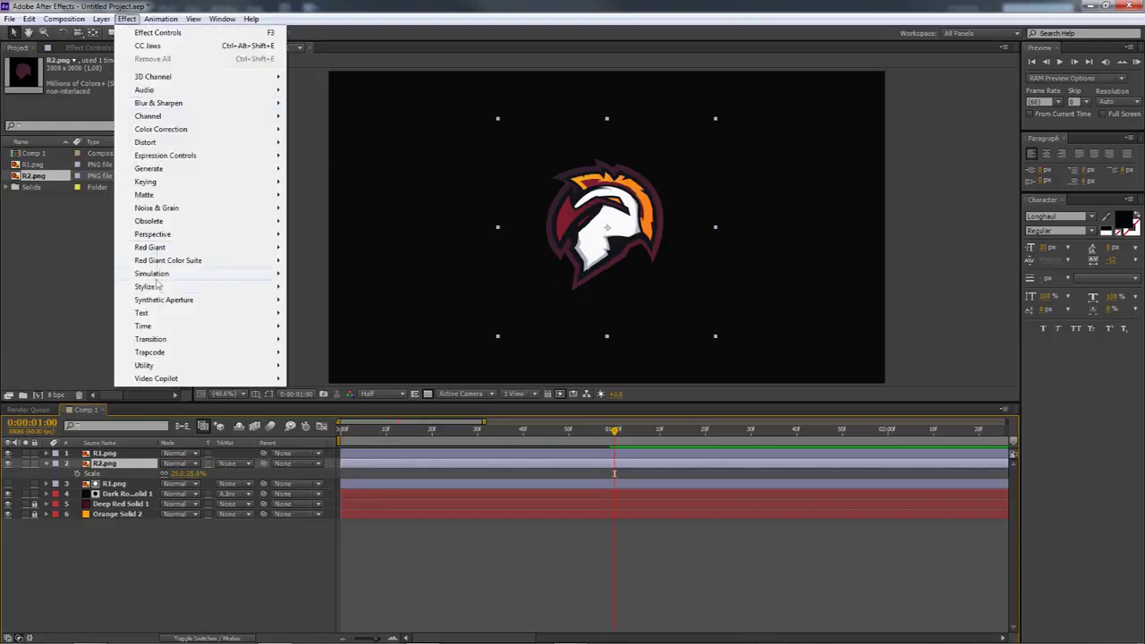
mouse_move(159, 344)
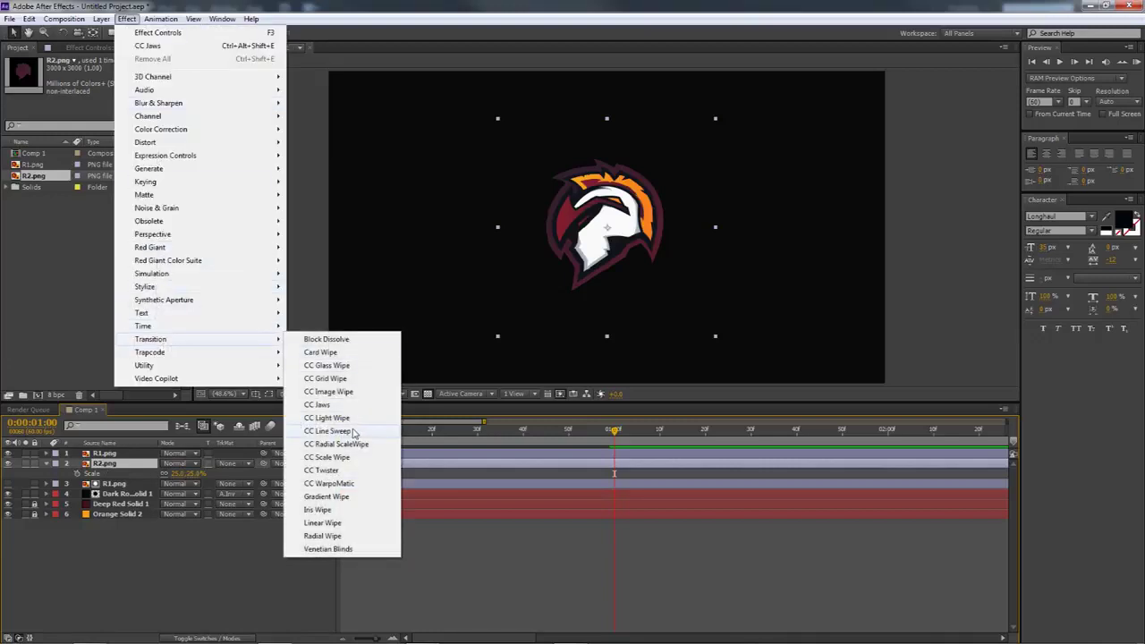
click(345, 523)
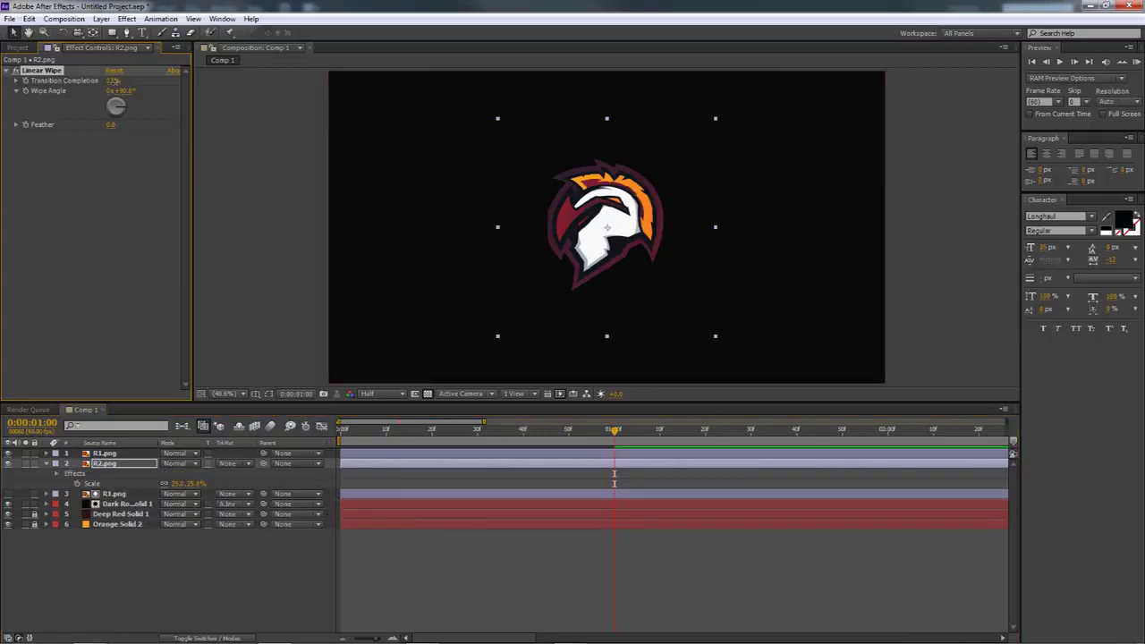
mouse_move(119, 81)
mouse_down()
mouse_move(134, 82)
mouse_move(112, 81)
mouse_move(135, 81)
mouse_move(122, 81)
mouse_up()
mouse_move(130, 81)
mouse_down()
mouse_move(97, 83)
mouse_move(151, 79)
mouse_up()
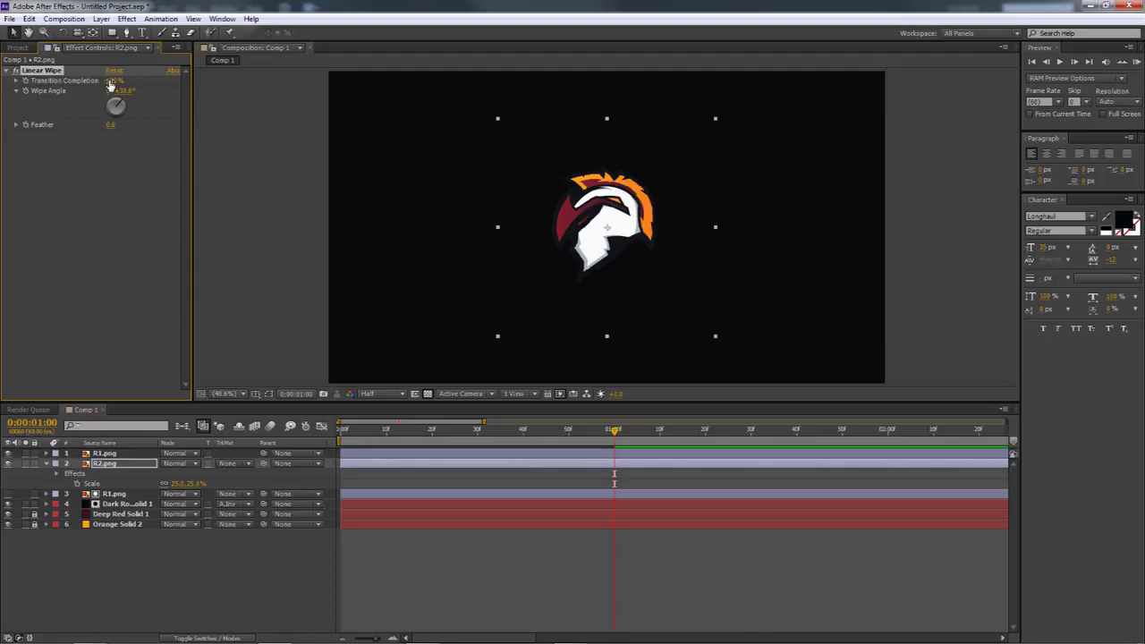
Step: Keyframe R2.png's Transition Completion from 100% at one second to 0% at 0:00:01:20, reveal the keyframes and preview
drag(110, 84, 134, 82)
drag(619, 433, 709, 433)
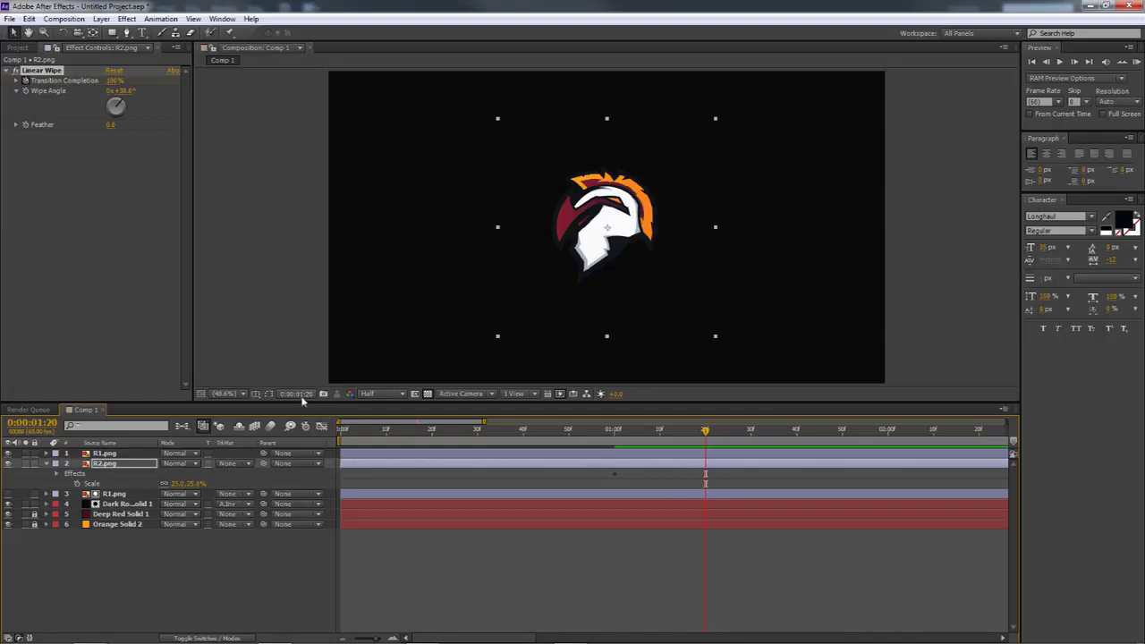
drag(111, 81, 90, 80)
drag(705, 432, 718, 478)
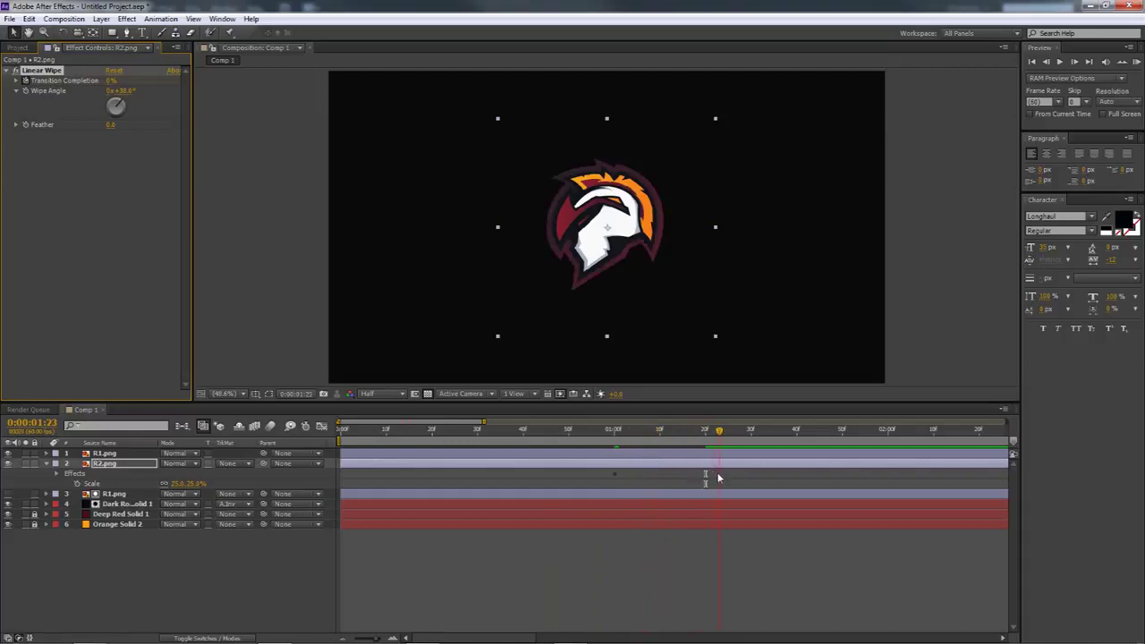
click(38, 102)
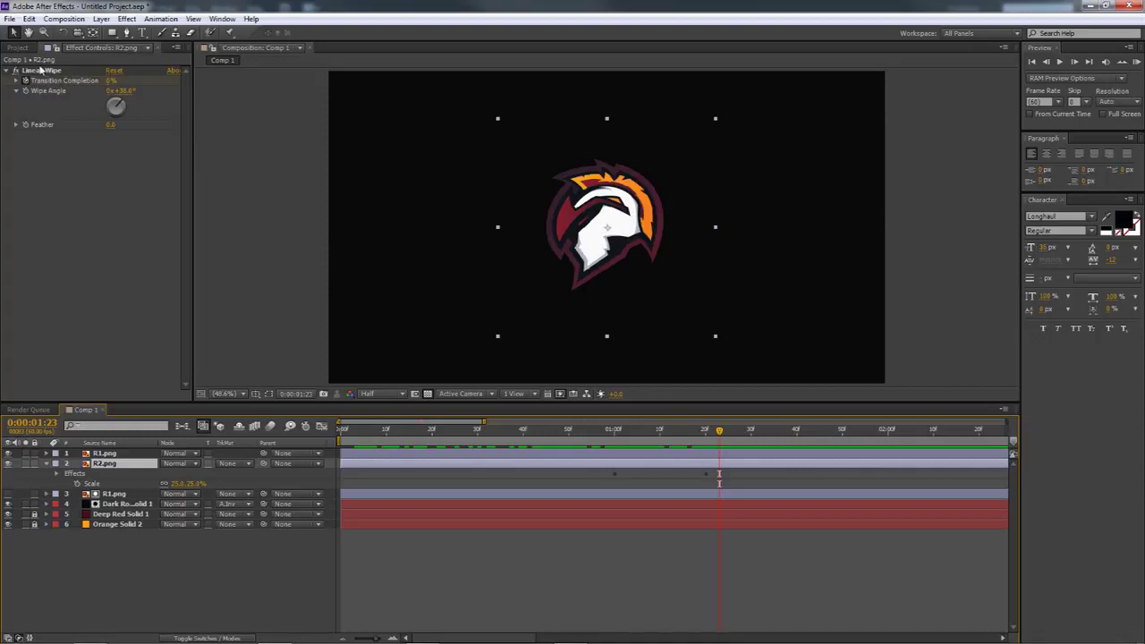
key(u)
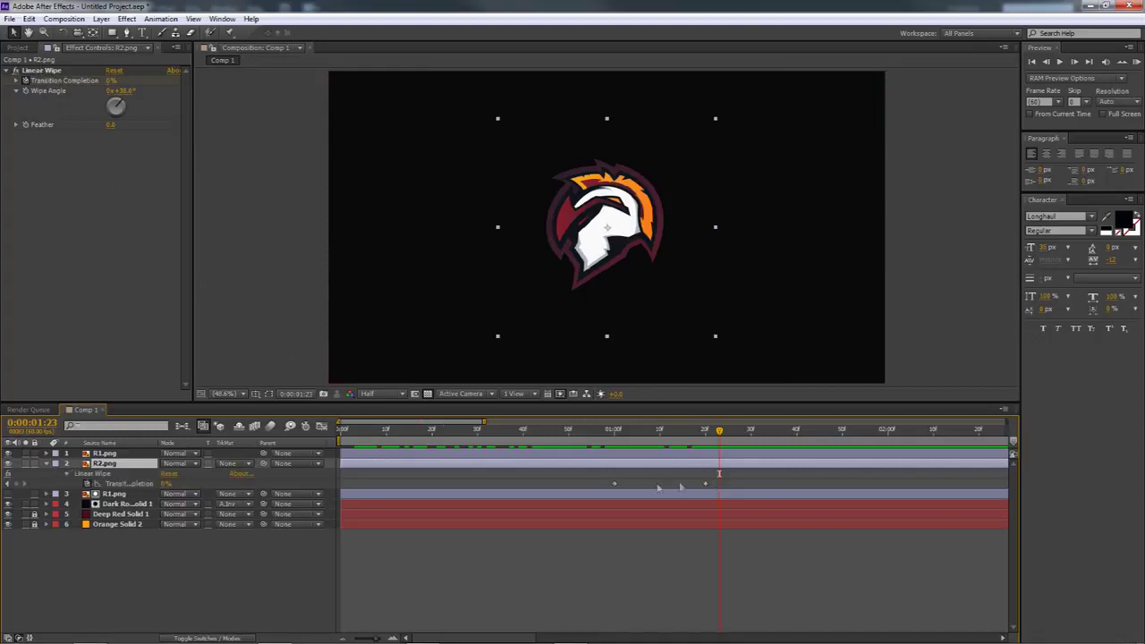
click(1136, 62)
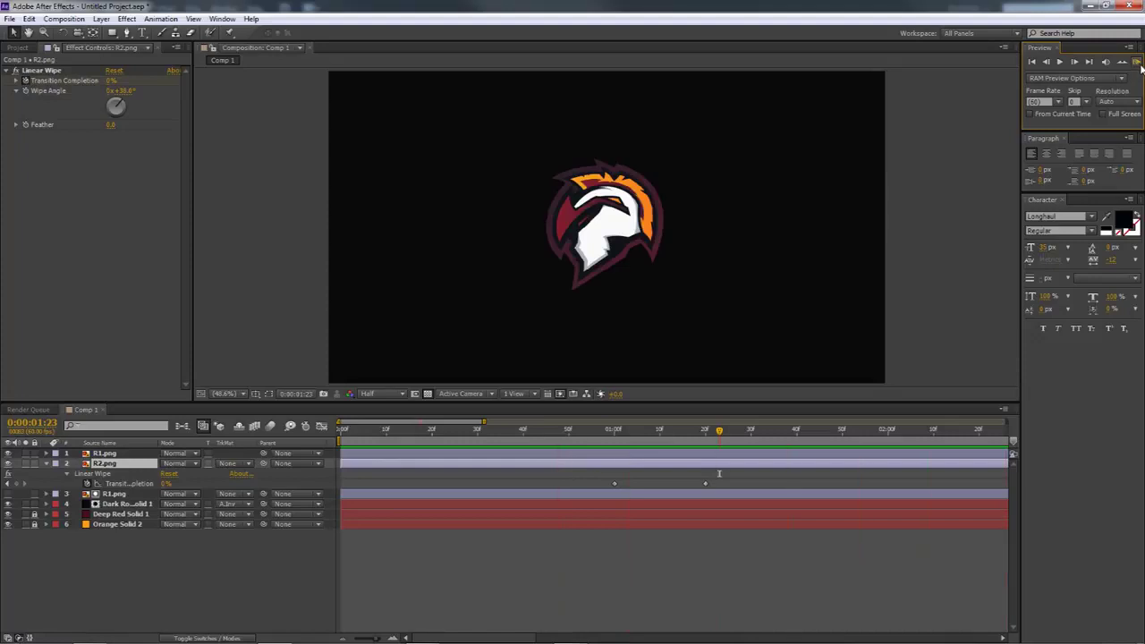
click(64, 18)
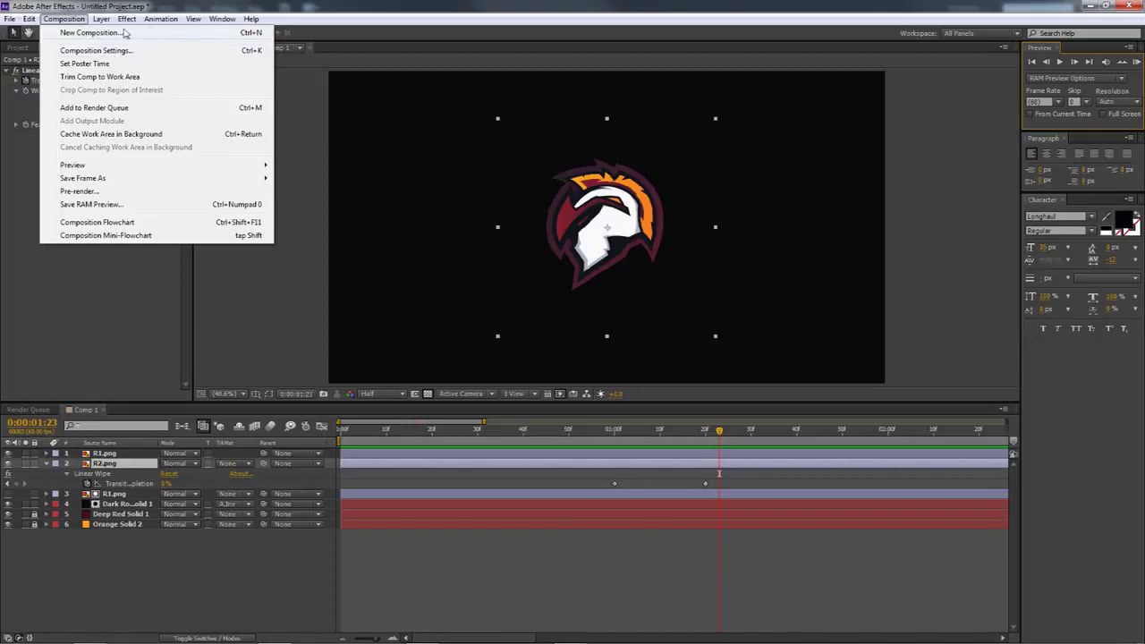
click(170, 44)
drag(358, 120, 644, 116)
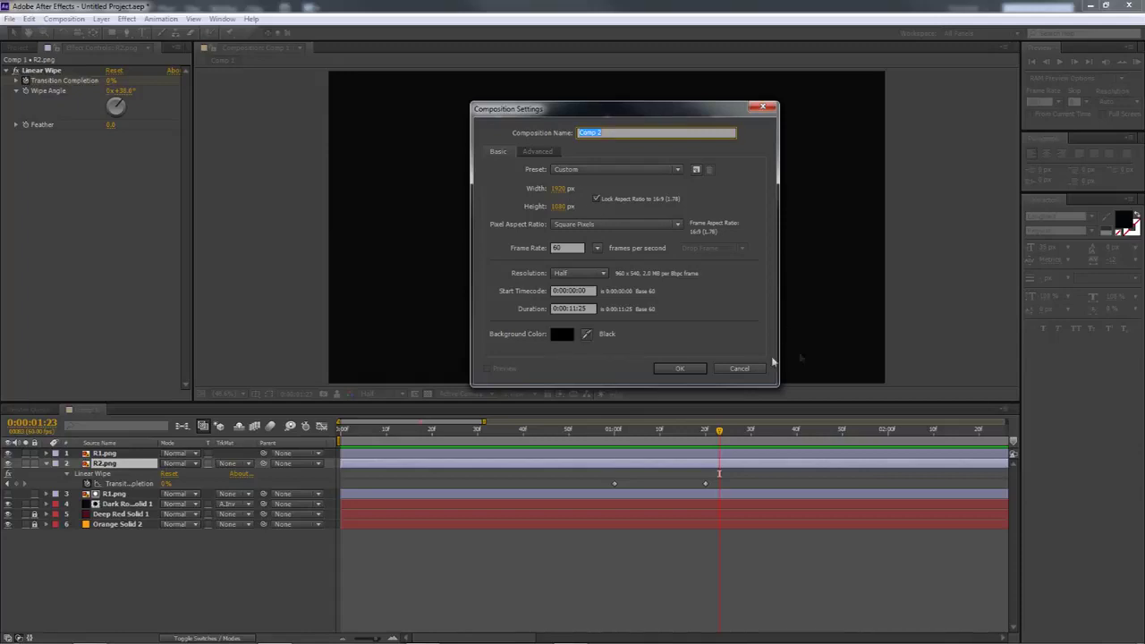
click(739, 367)
Step: Apply Easy Ease to both Linear Wipe Transition Completion keyframes on R2.png
drag(665, 430, 687, 453)
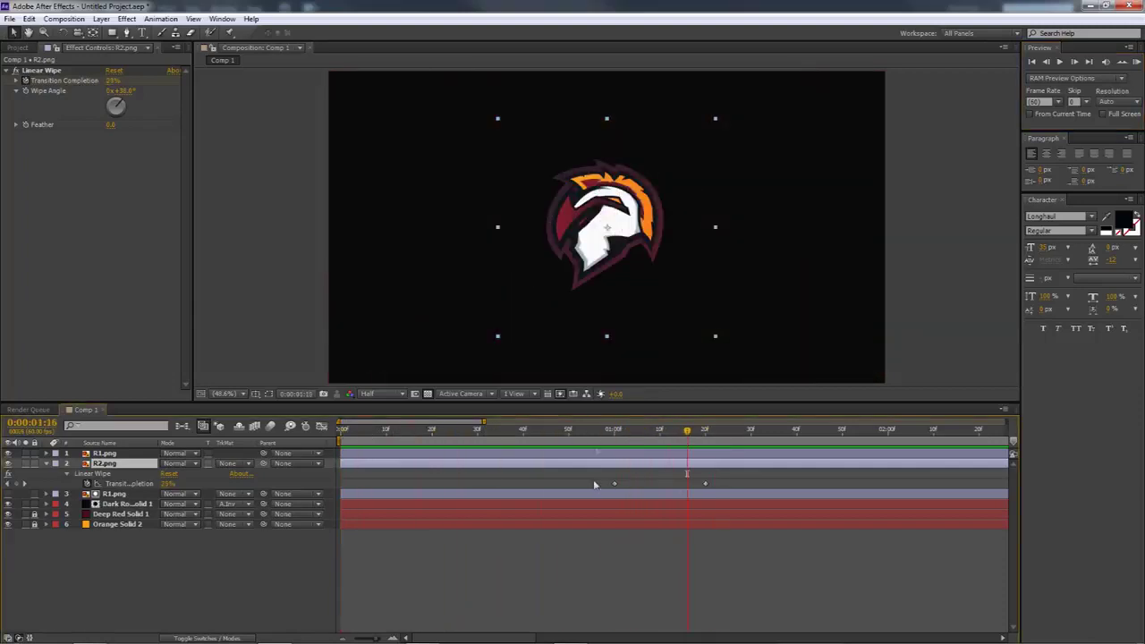
drag(602, 490, 706, 478)
right_click(705, 484)
mouse_move(760, 620)
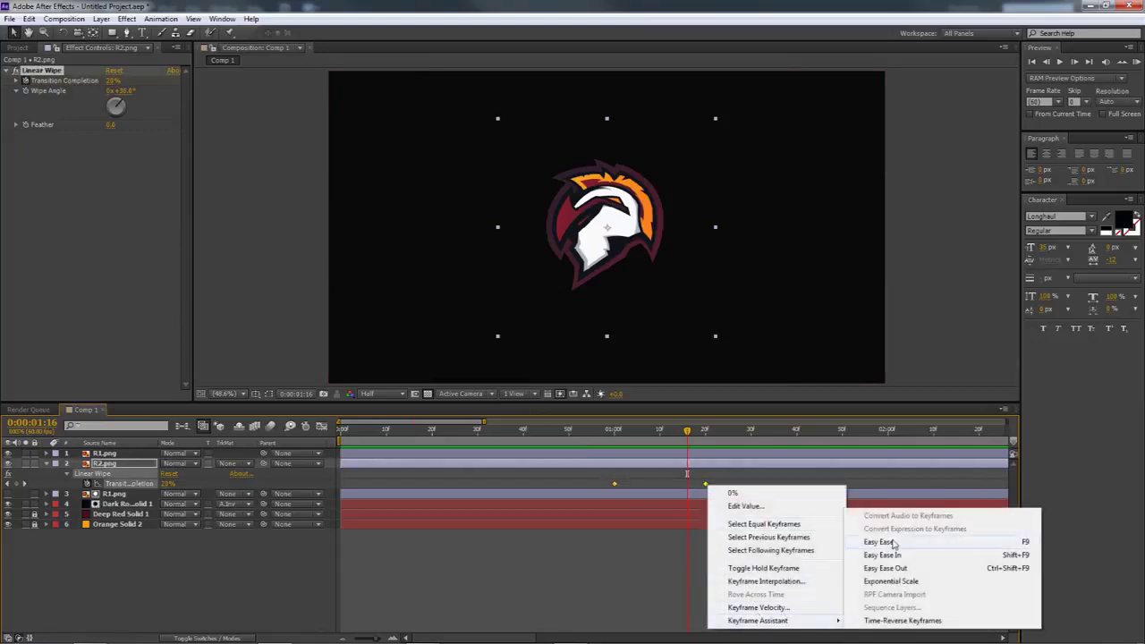
click(892, 543)
Step: Lengthen the easing handles on the wipe's speed curve into a sharp central peak and preview the animation
click(321, 426)
click(615, 461)
drag(674, 462, 688, 464)
key(shift+F3)
click(1136, 61)
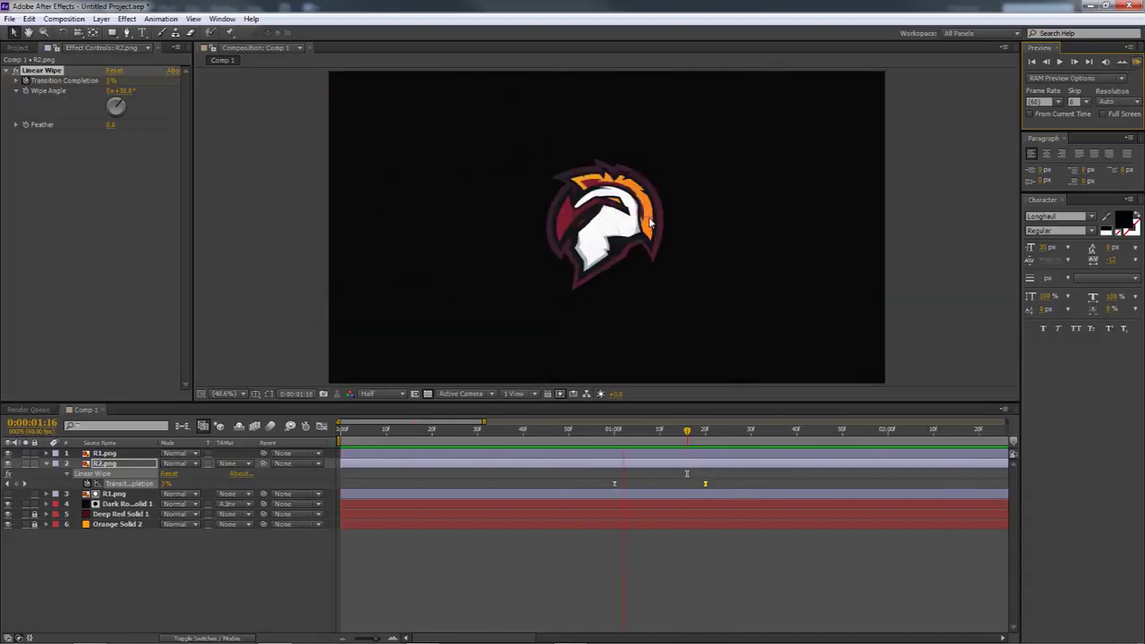
click(685, 212)
Step: Shorten the starting ease on the Transition Completion speed curve and preview the outline reveal again
drag(595, 484, 720, 489)
click(321, 426)
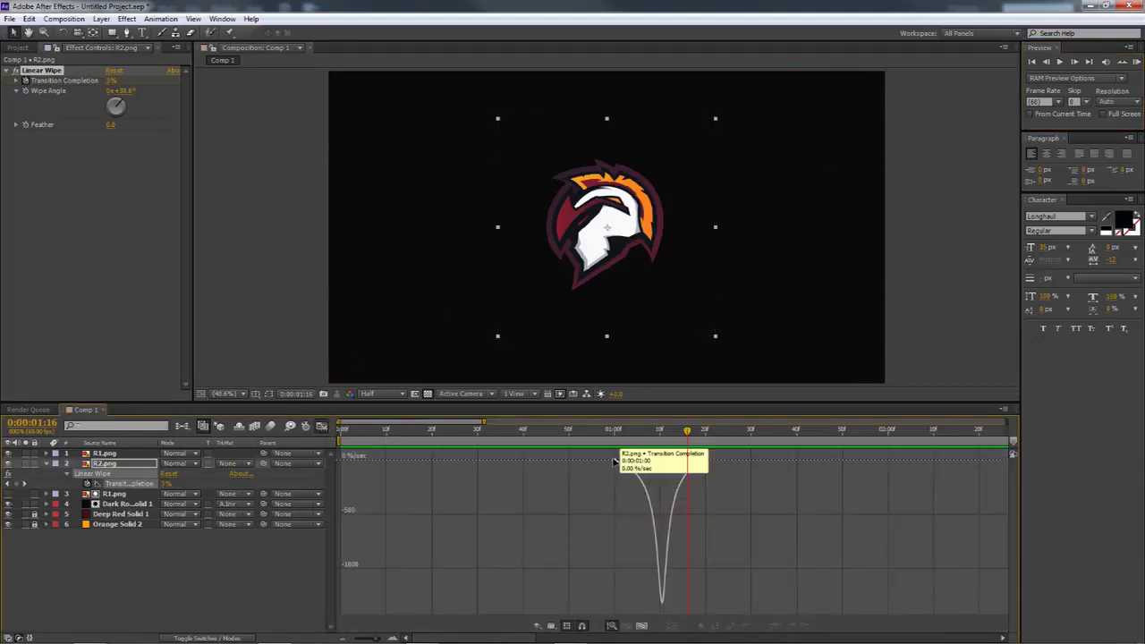
mouse_move(652, 466)
mouse_down()
mouse_move(691, 461)
mouse_move(636, 461)
mouse_up()
click(320, 426)
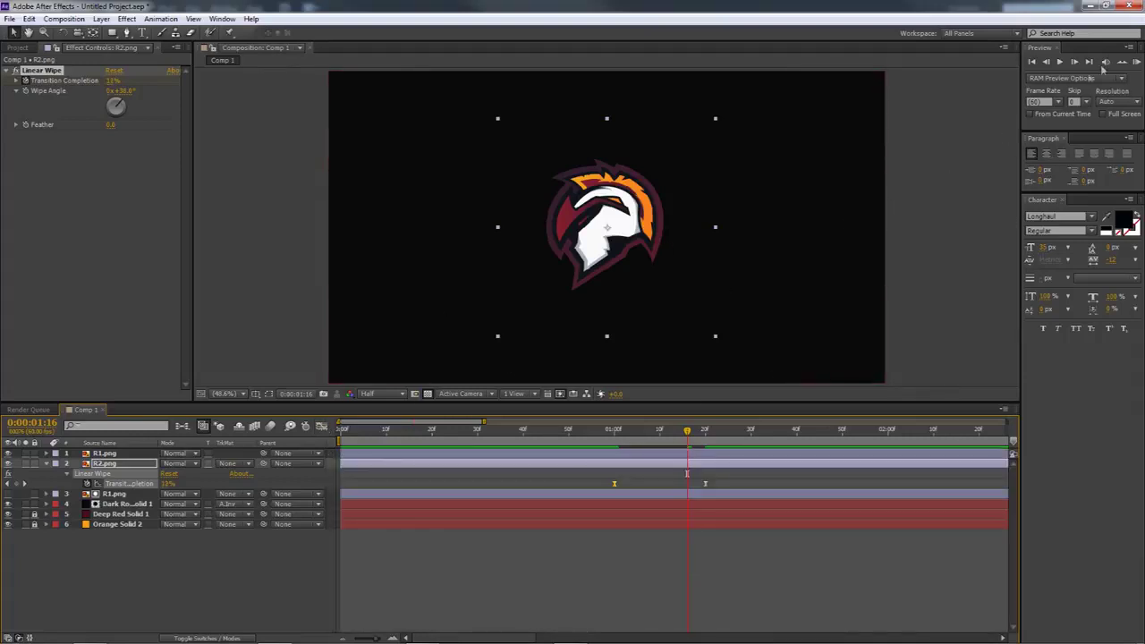
click(1136, 62)
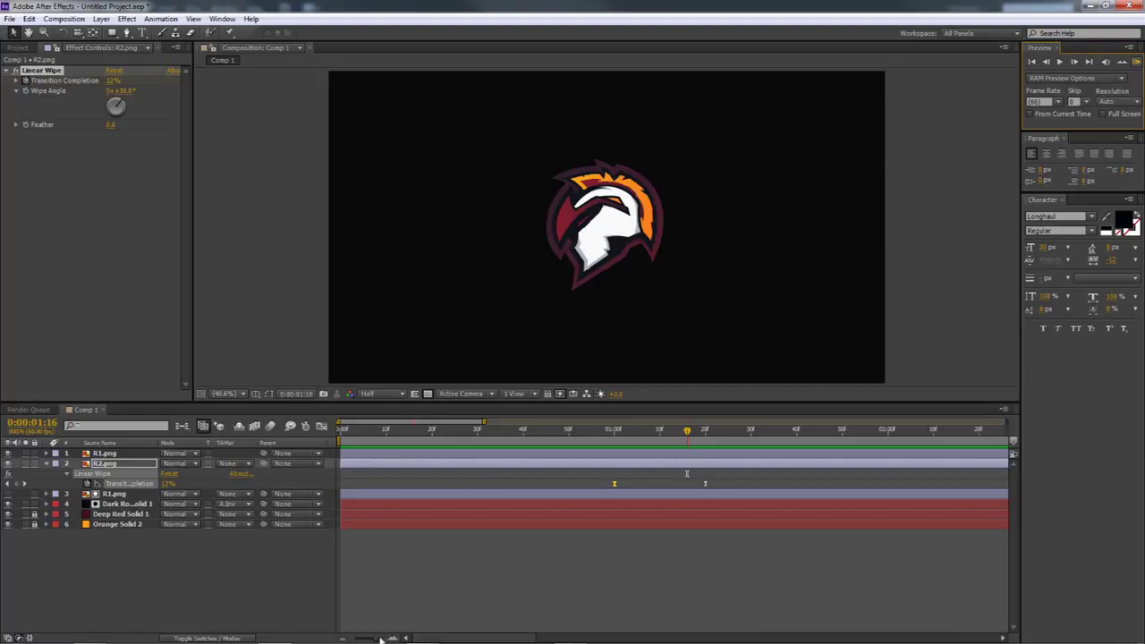
Step: Show the full composition duration in the timeline and return the time indicator to the first frame
drag(369, 639, 352, 638)
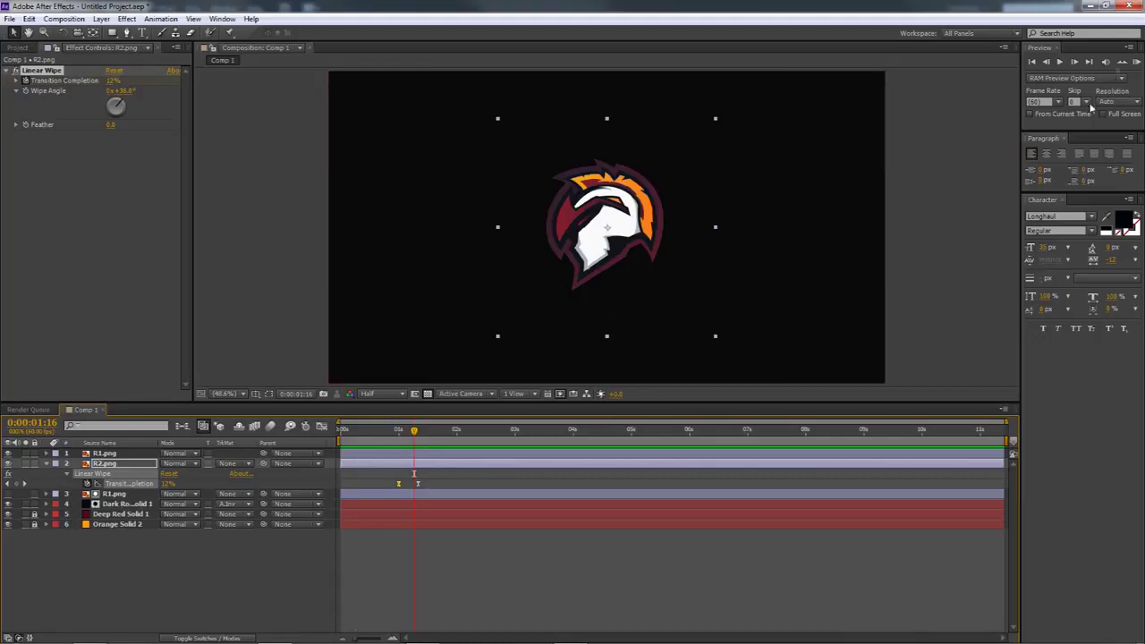
drag(407, 429, 365, 429)
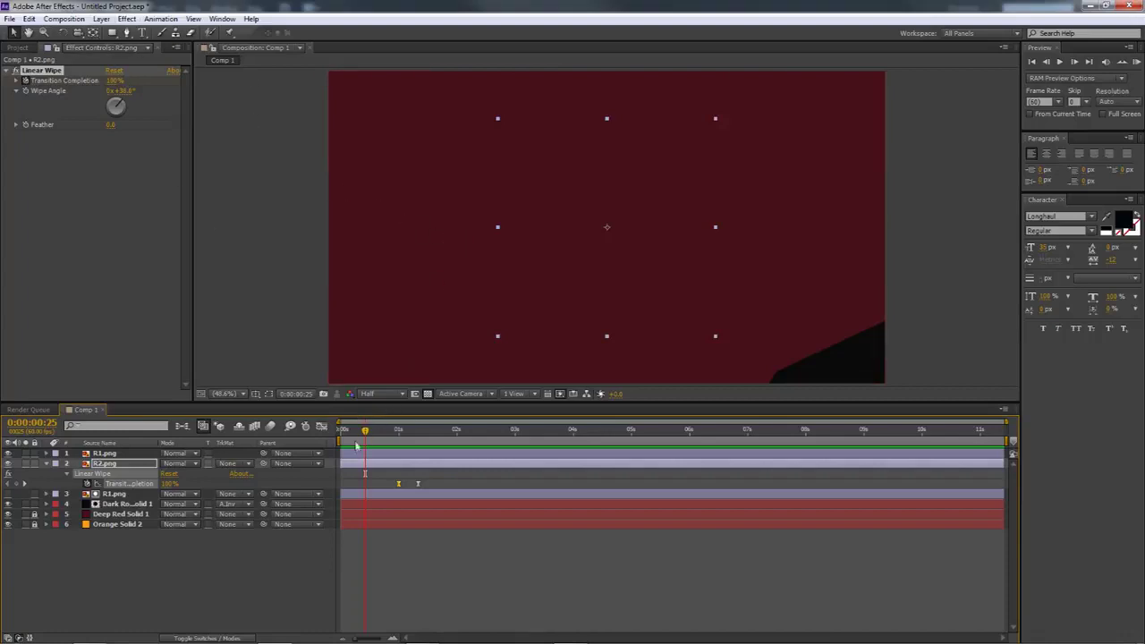
drag(365, 431, 302, 437)
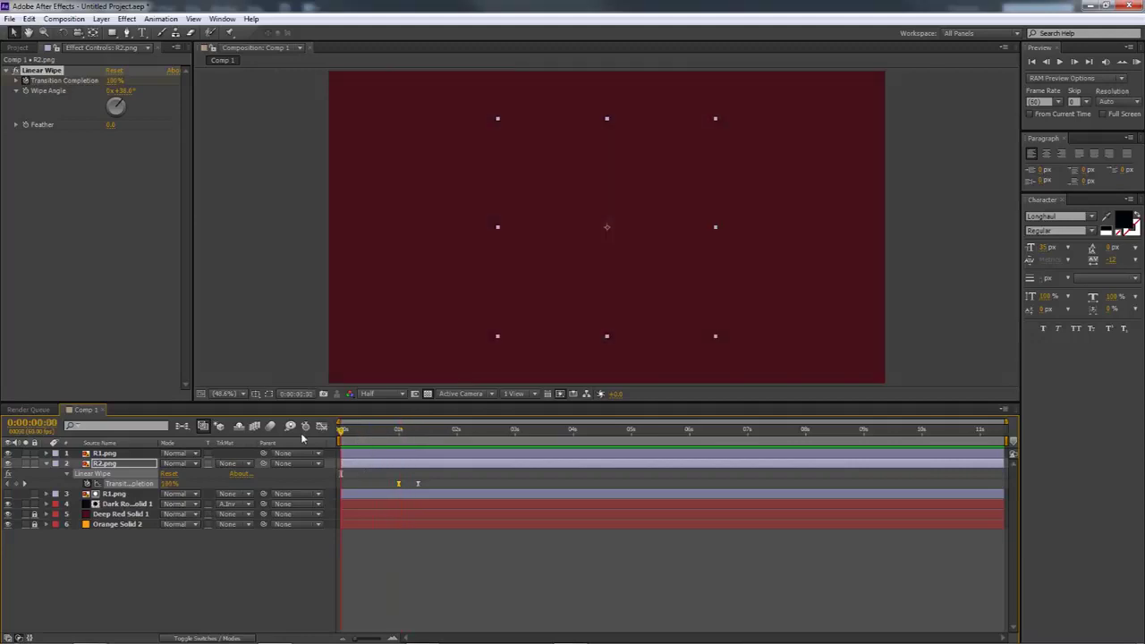